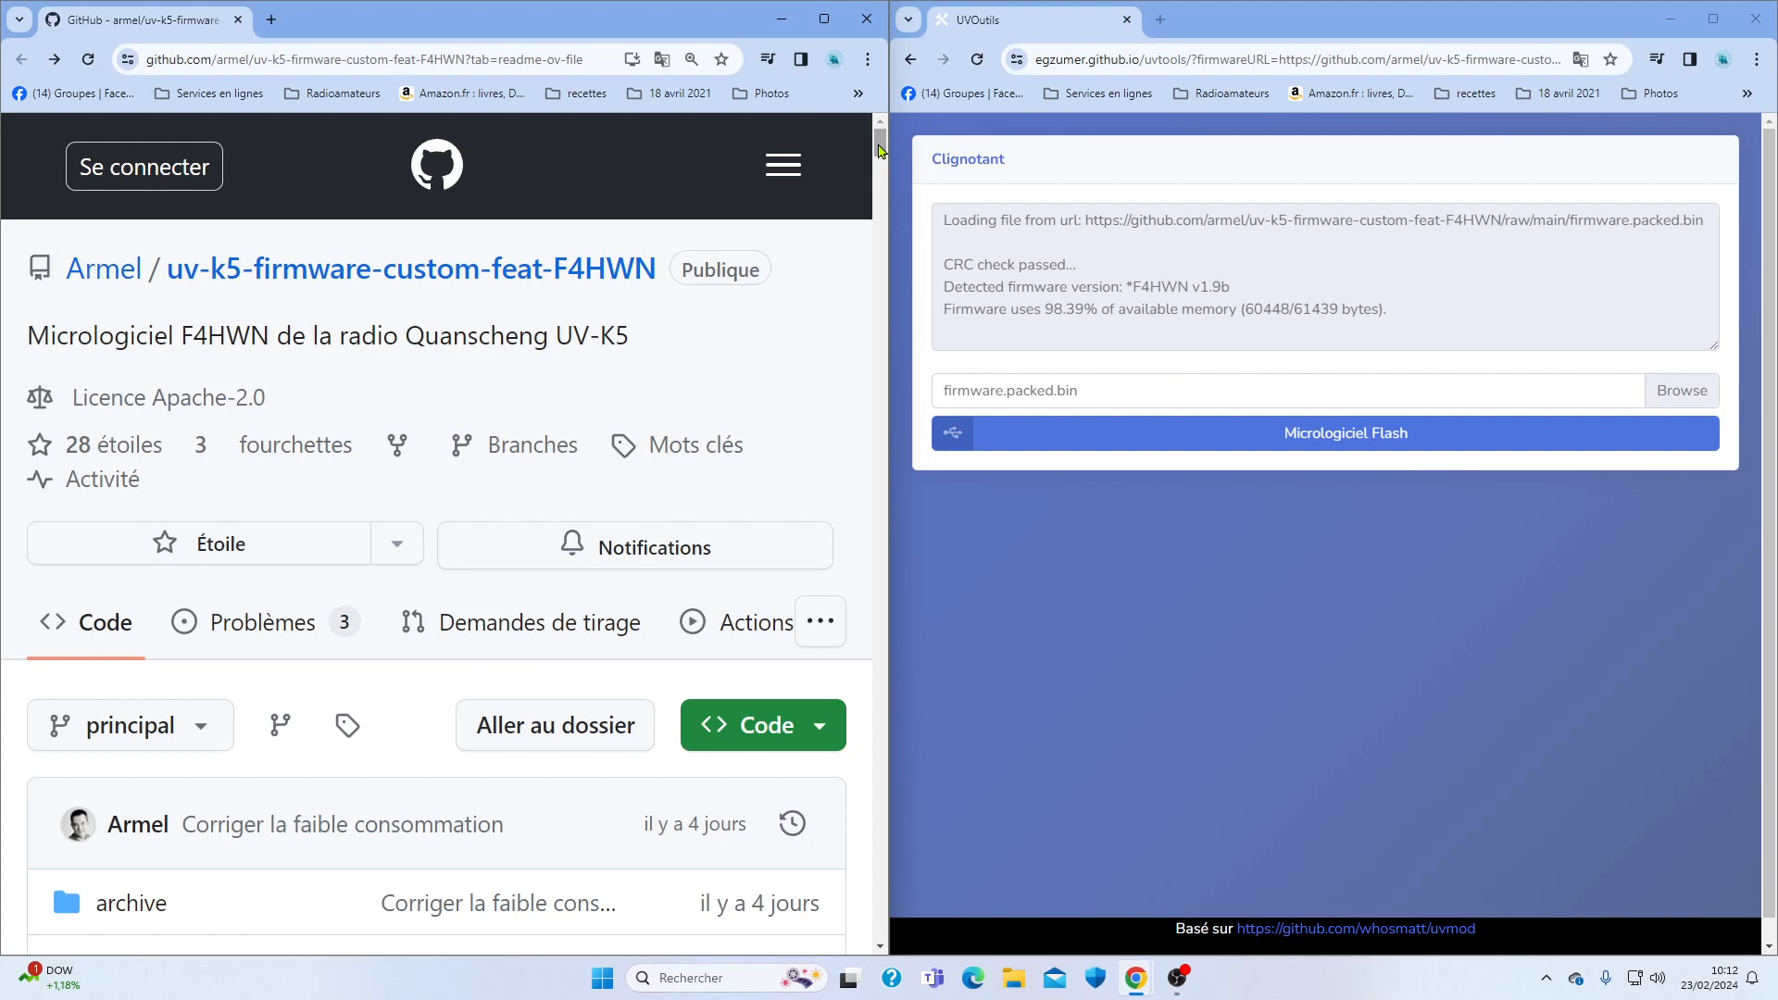
Read through the uv-k5-firmware-custom-feat-F4HWN repository's file list and README, examining the firmware's feature list, online flasher link and notes.
scroll(881, 151, "down", 2)
scroll(880, 151, "up", 1)
scroll(880, 151, "down", 2)
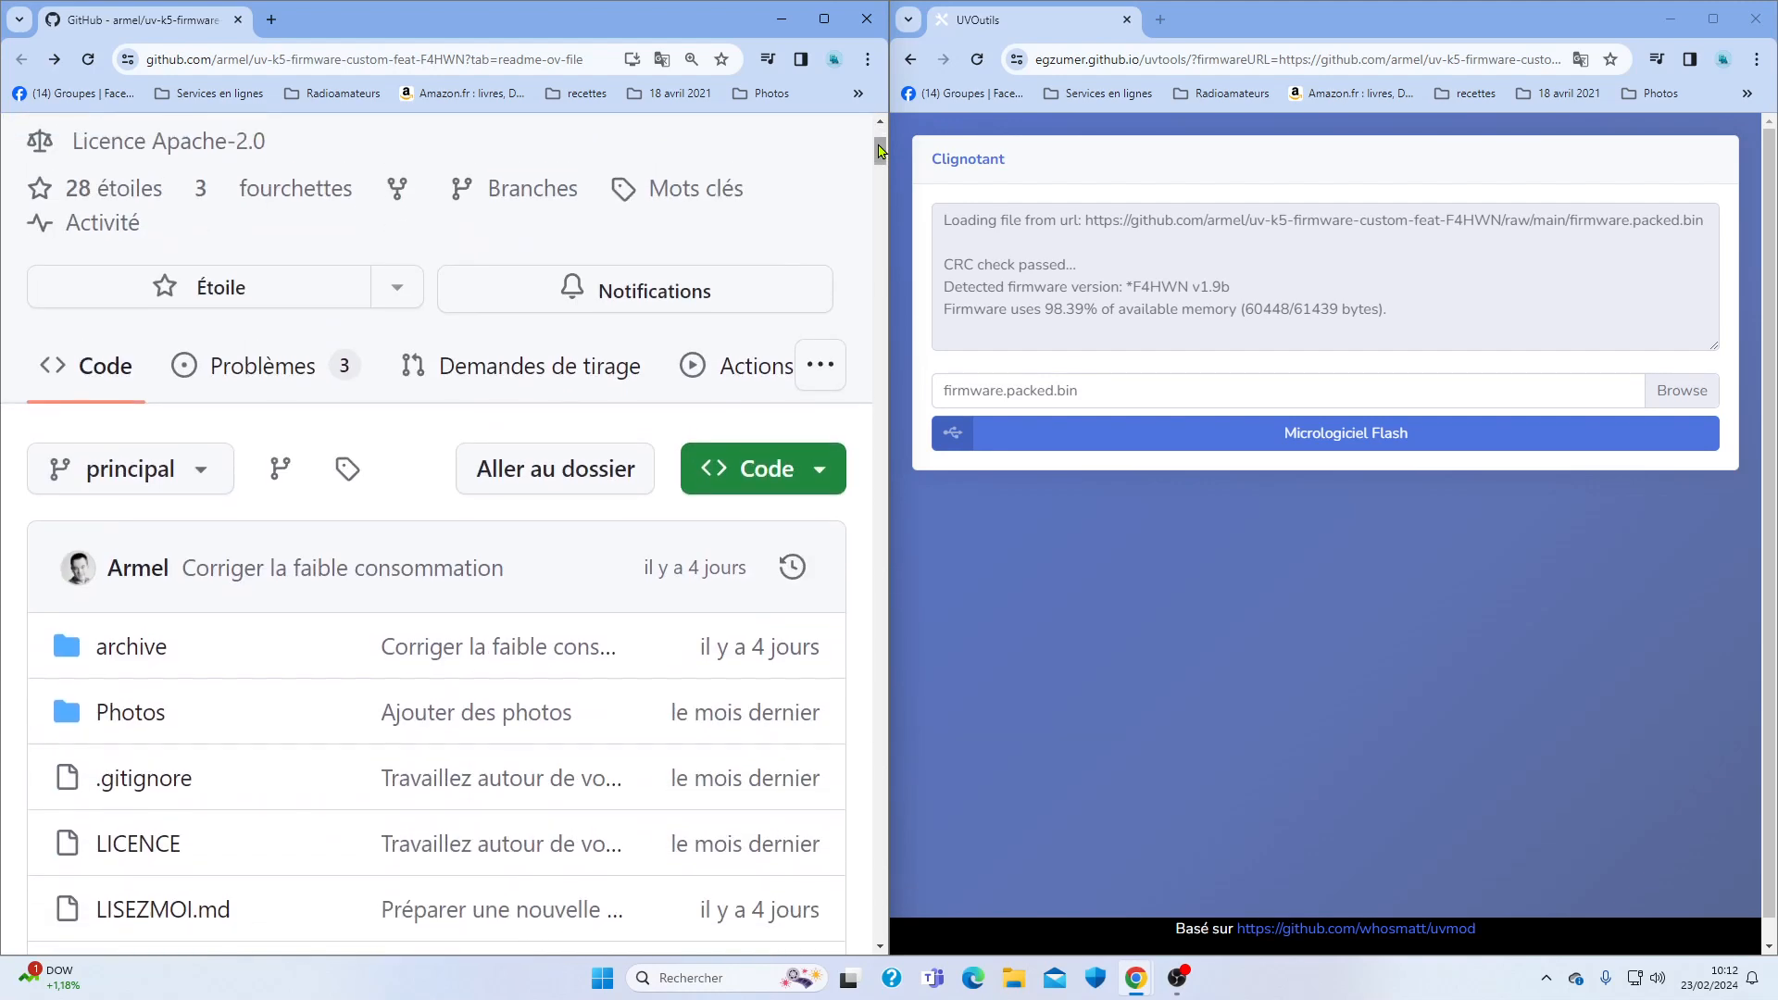
scroll(880, 151, "up", 3)
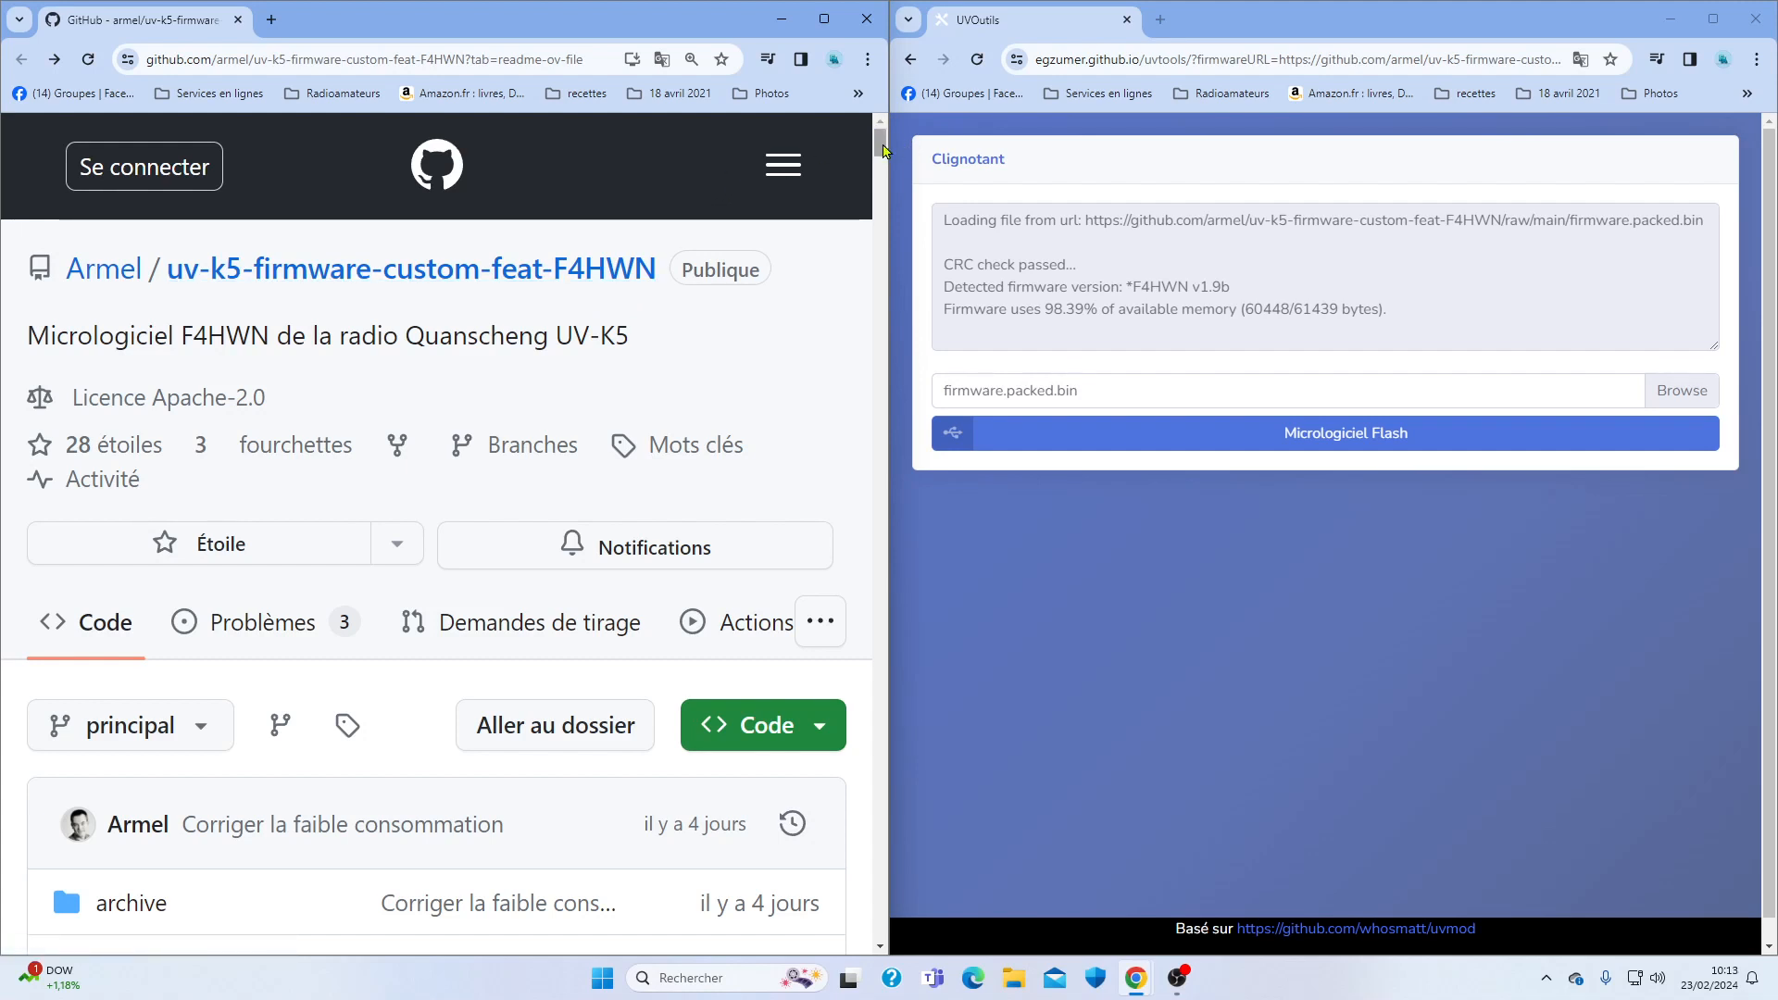
scroll(885, 151, "down", 5)
scroll(884, 151, "down", 4)
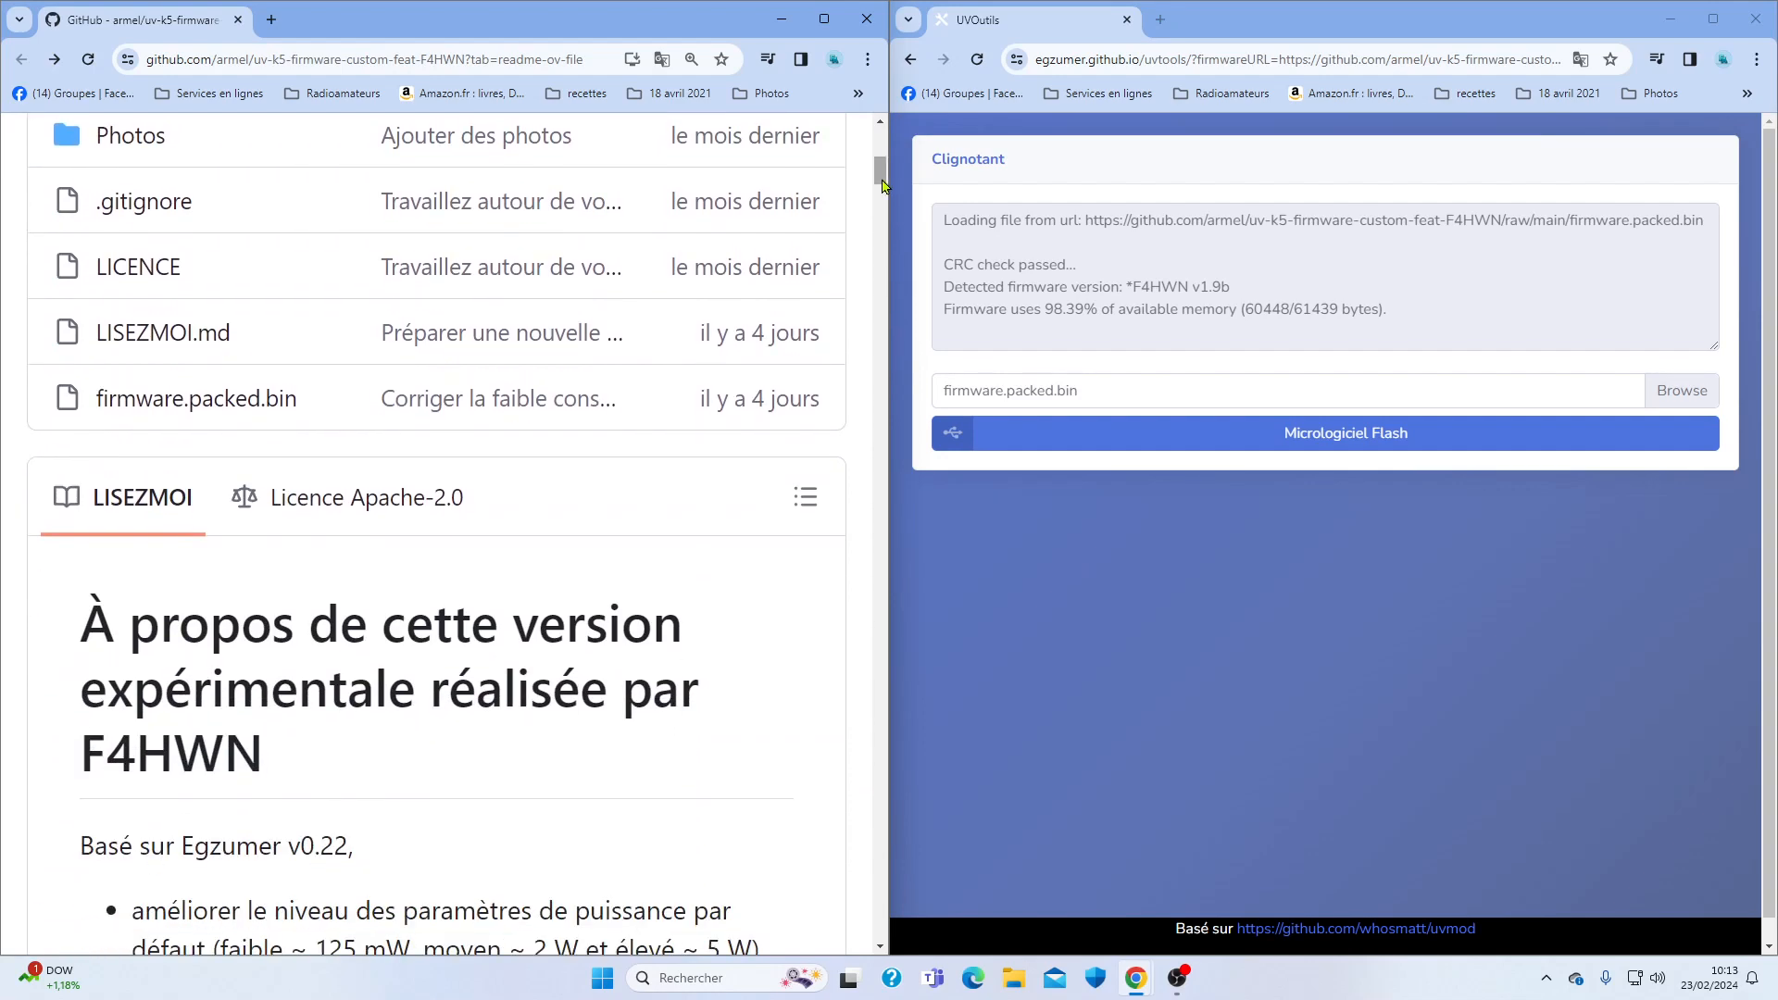
scroll(884, 171, "down", 4)
scroll(885, 181, "up", 4)
scroll(885, 185, "down", 2)
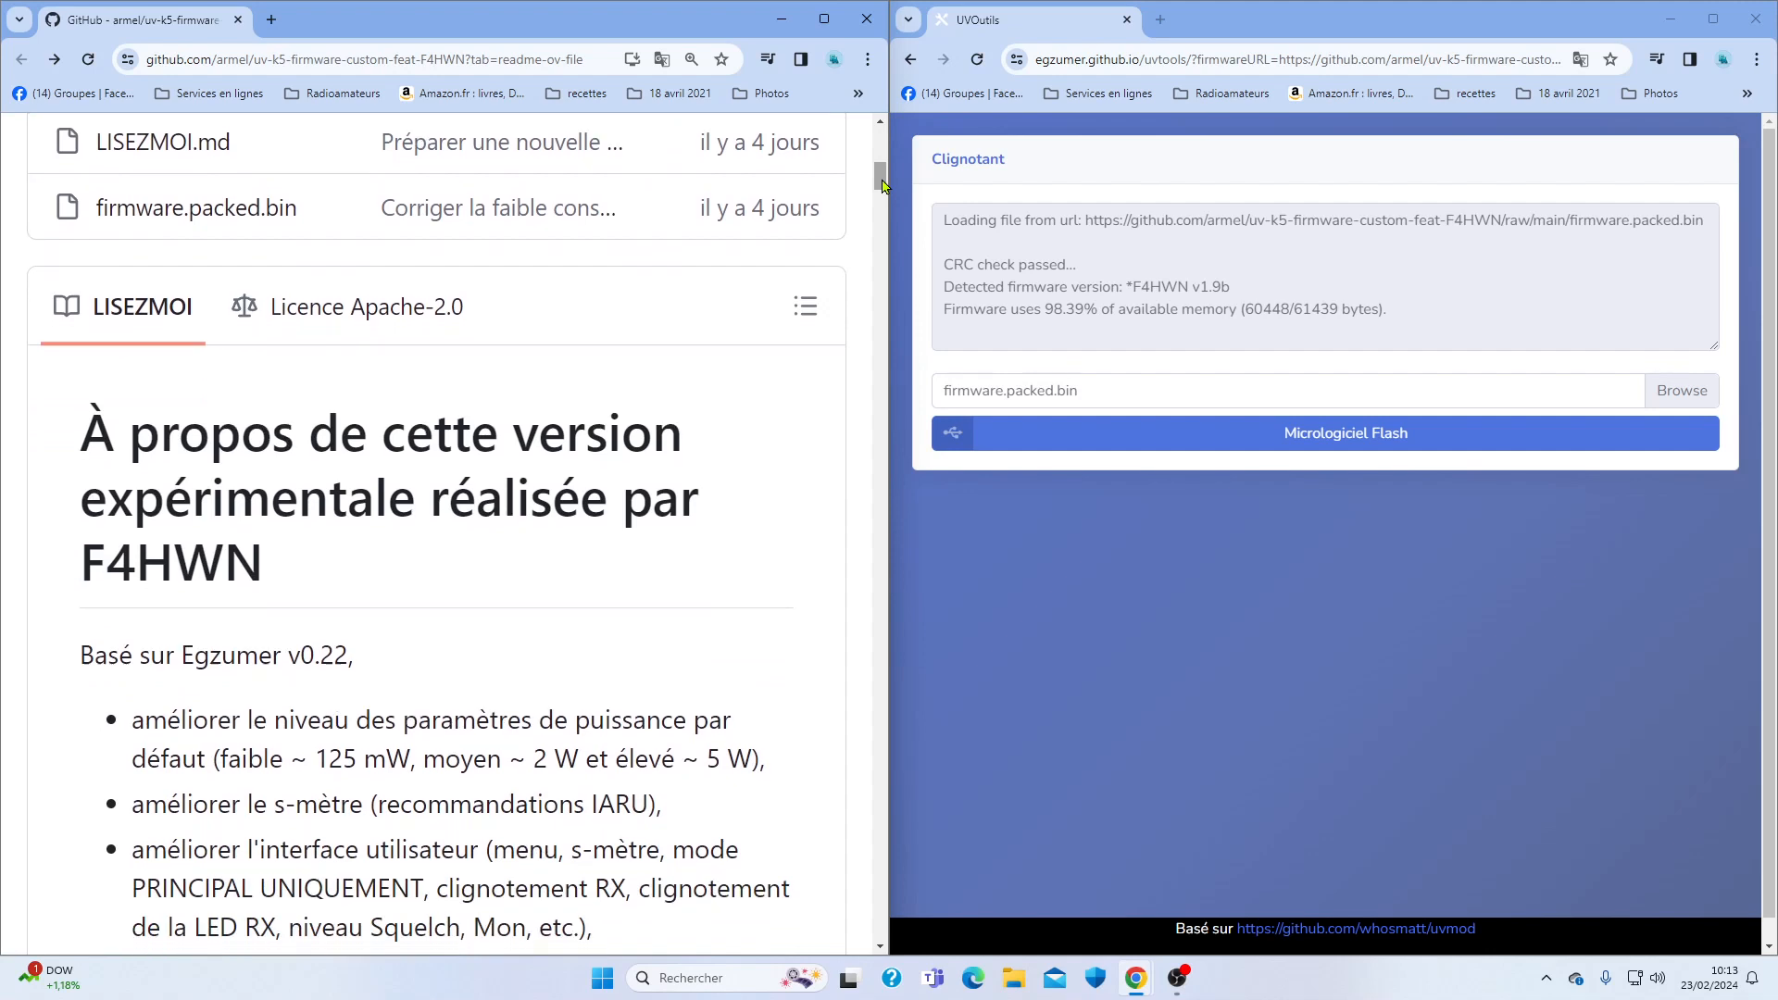
scroll(883, 185, "down", 3)
scroll(882, 185, "down", 6)
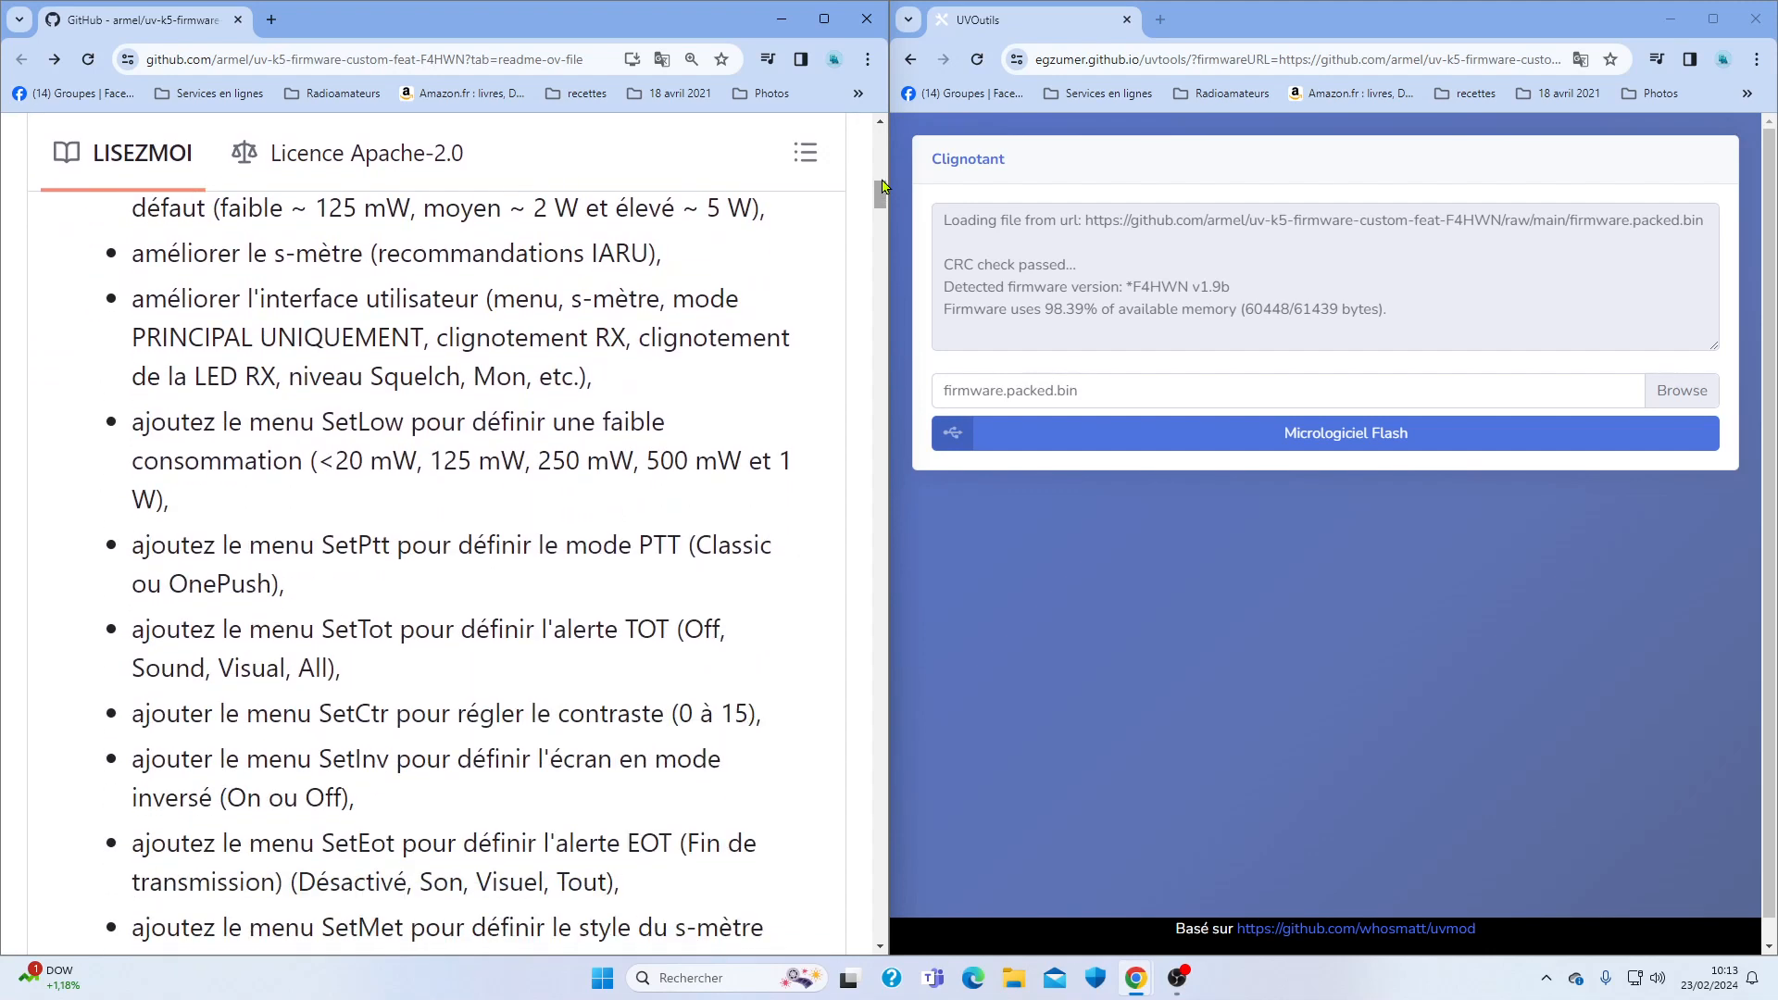
scroll(883, 185, "down", 4)
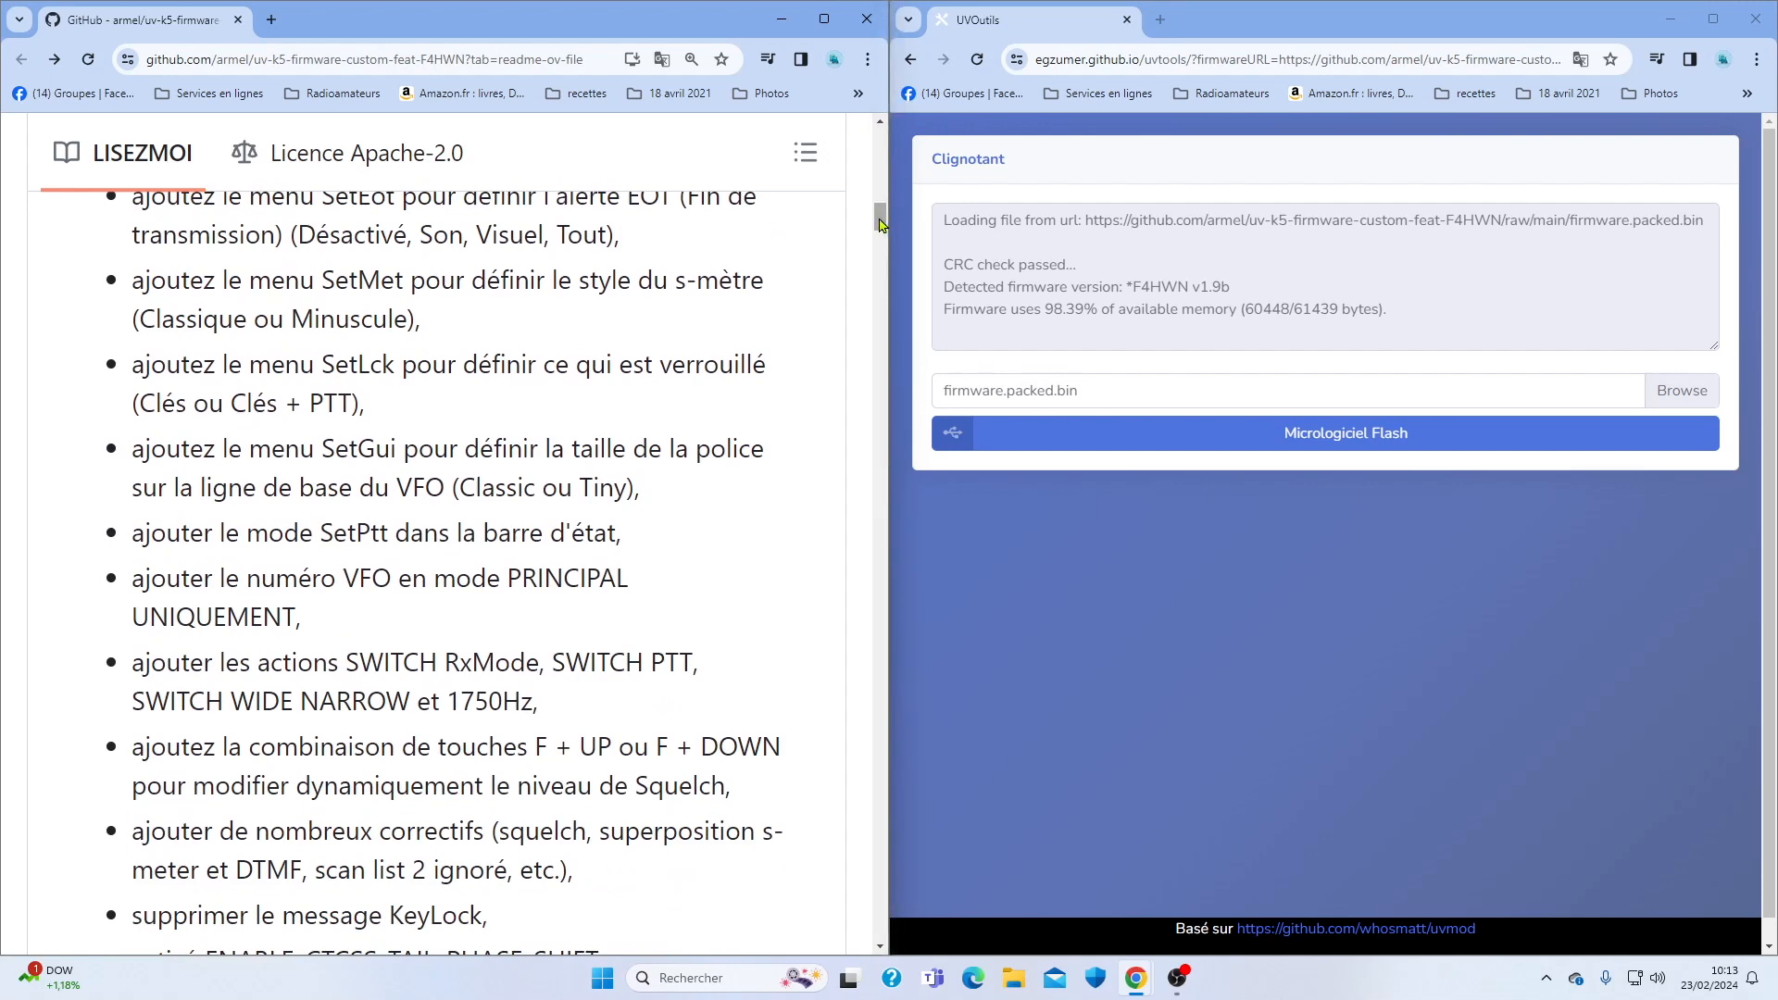
scroll(881, 224, "down", 6)
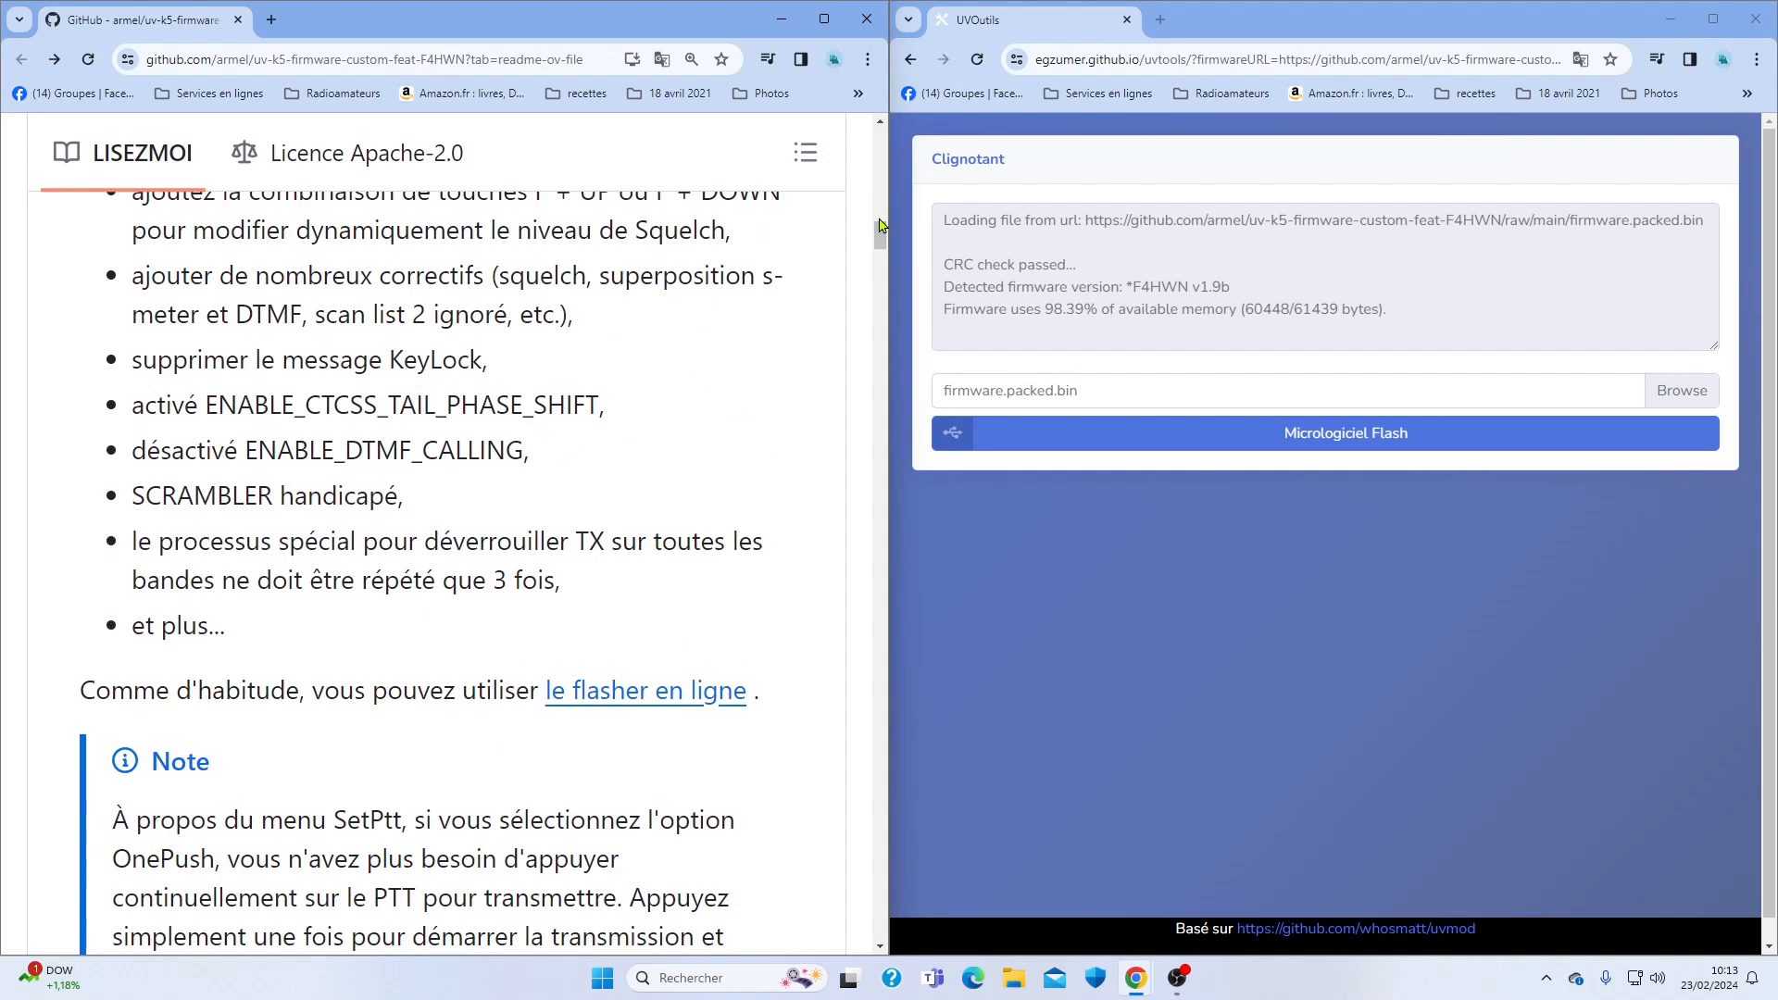
scroll(881, 224, "up", 8)
scroll(881, 224, "up", 3)
scroll(880, 224, "down", 14)
scroll(880, 225, "down", 1)
scroll(881, 225, "up", 1)
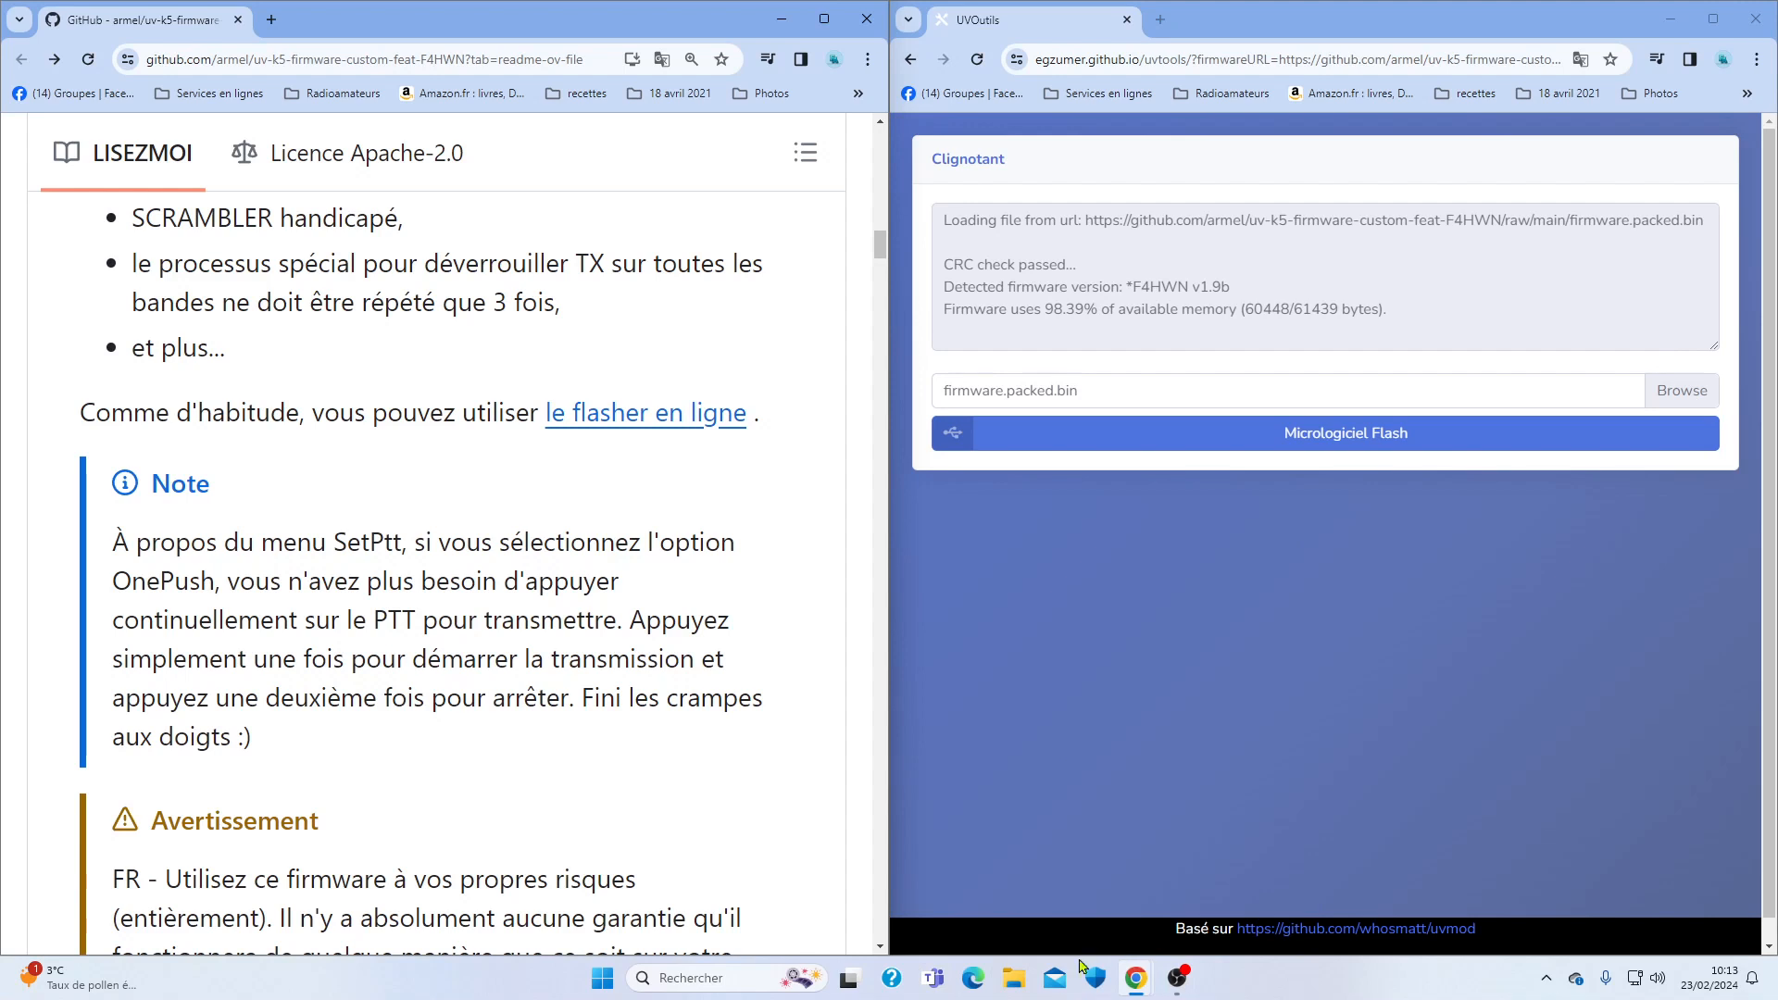
left_click(1178, 978)
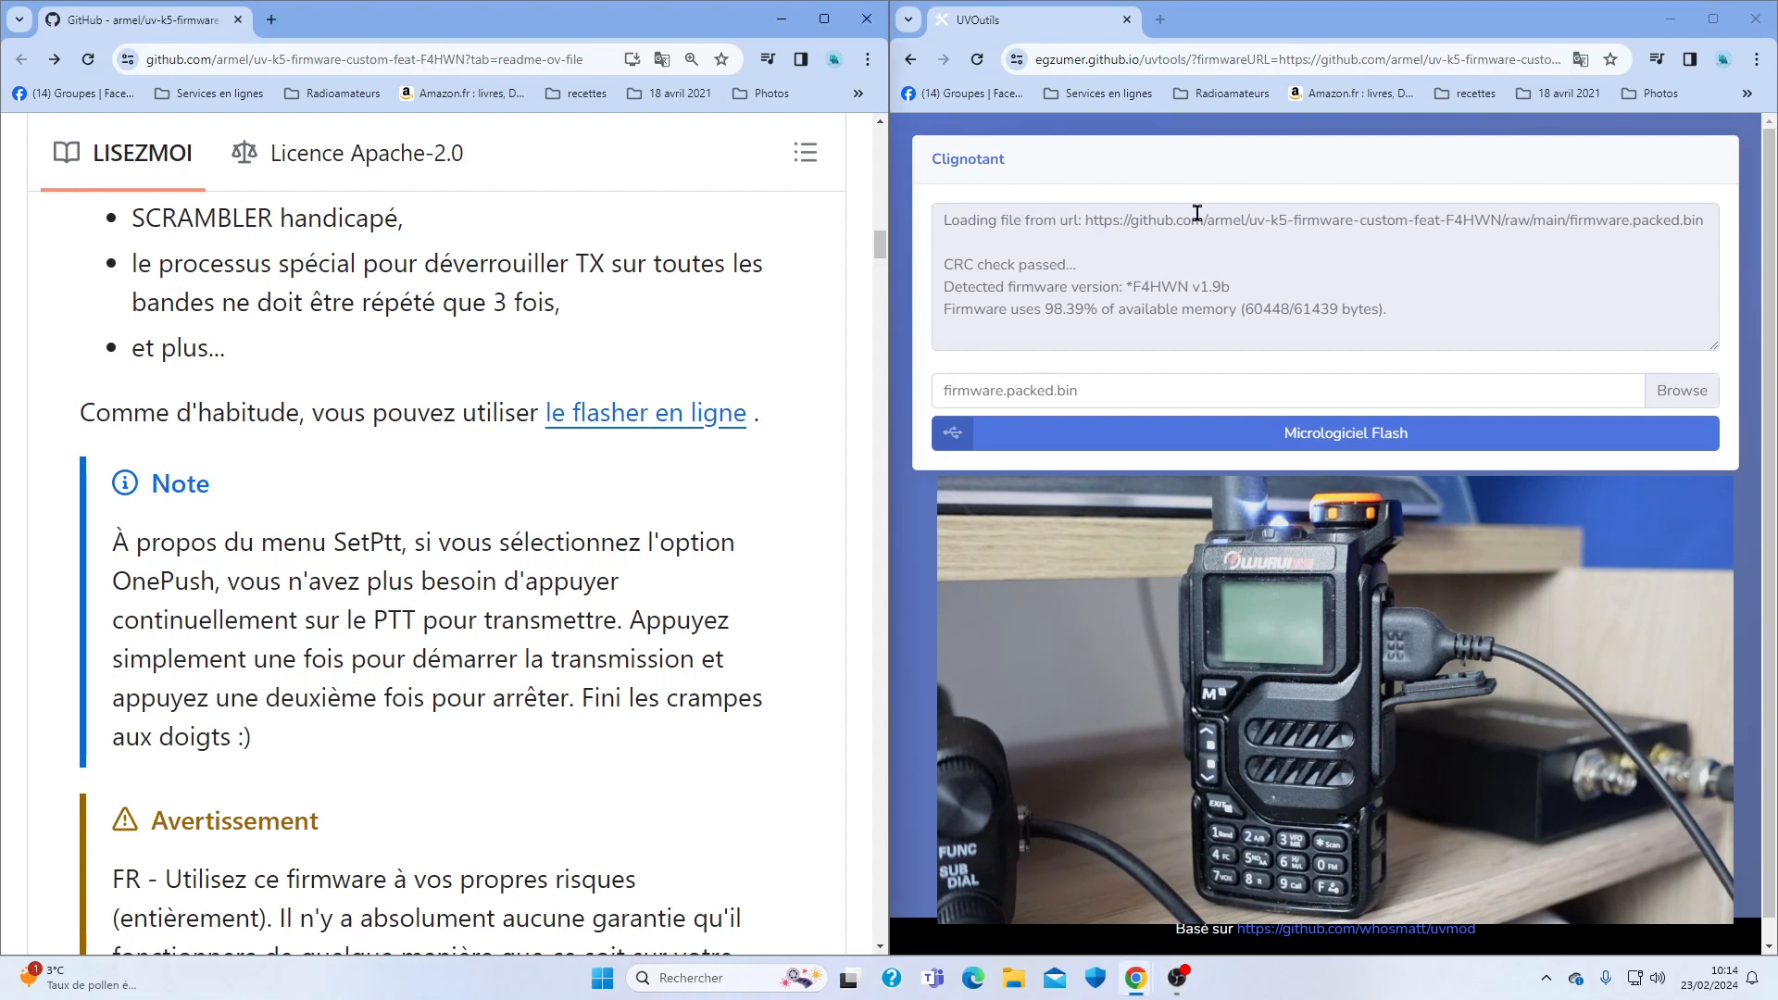
Flash firmware.packed.bin to the radio through the USB Serial (COM3) port.
left_click(1352, 433)
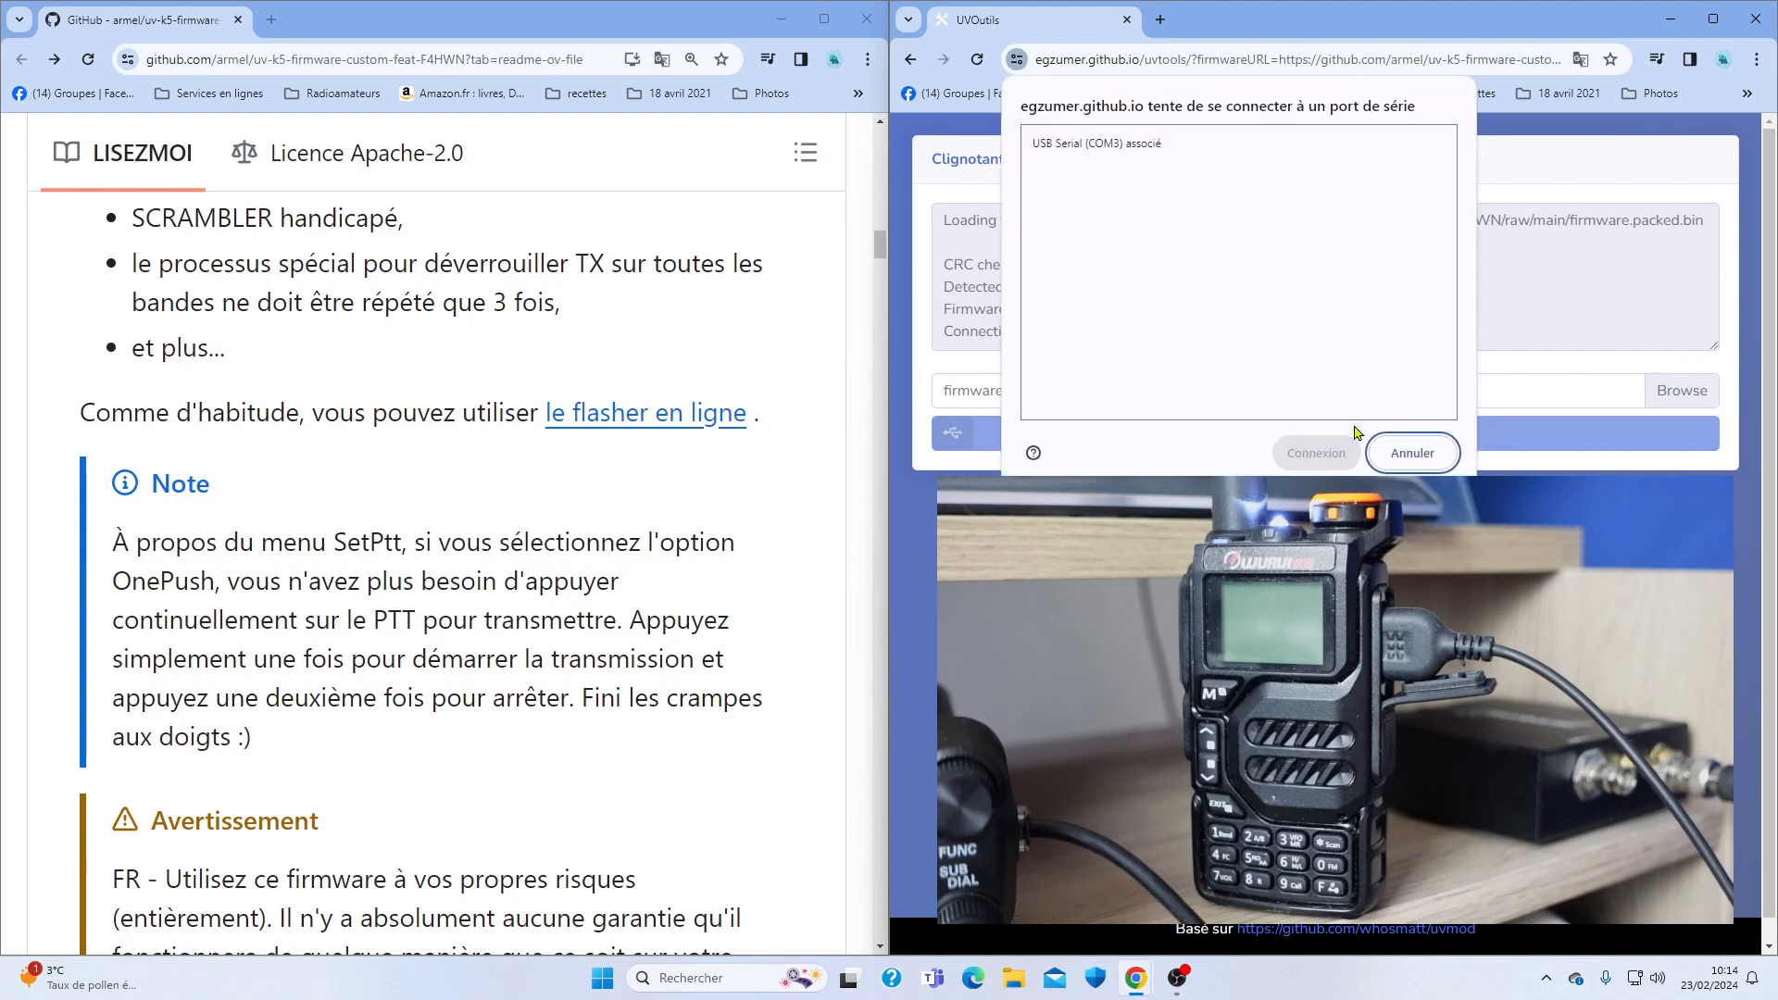
left_click(1074, 151)
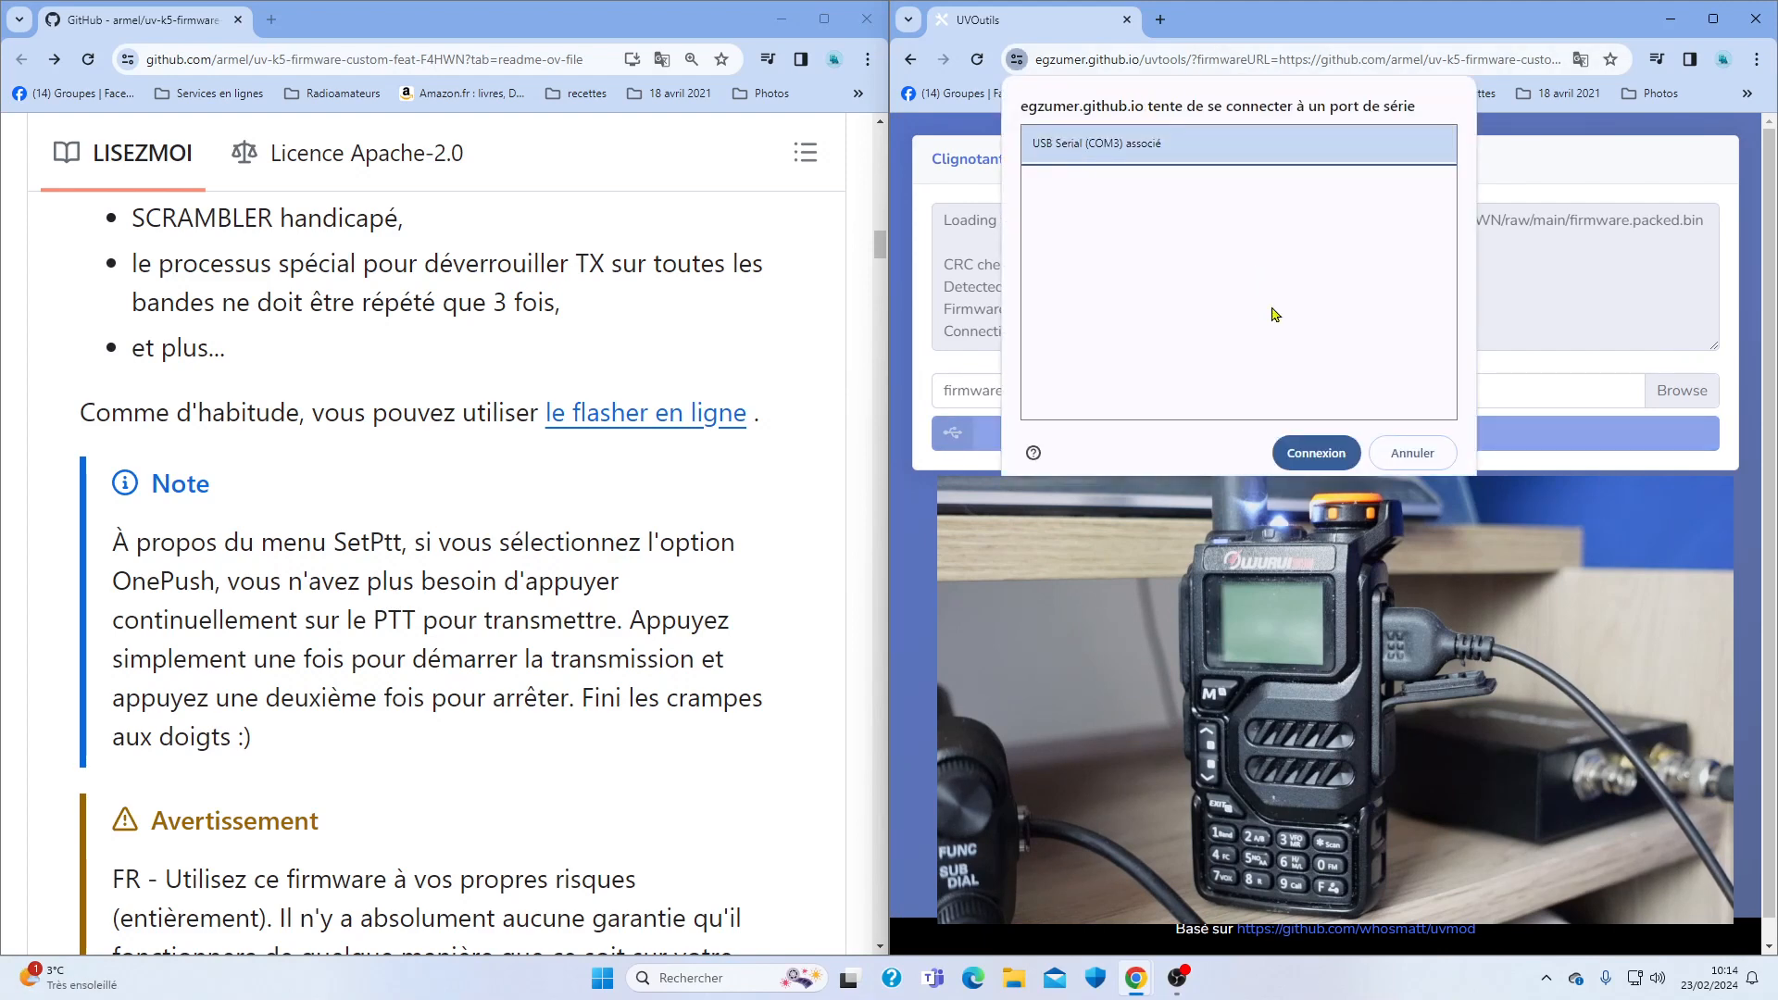
left_click(1330, 453)
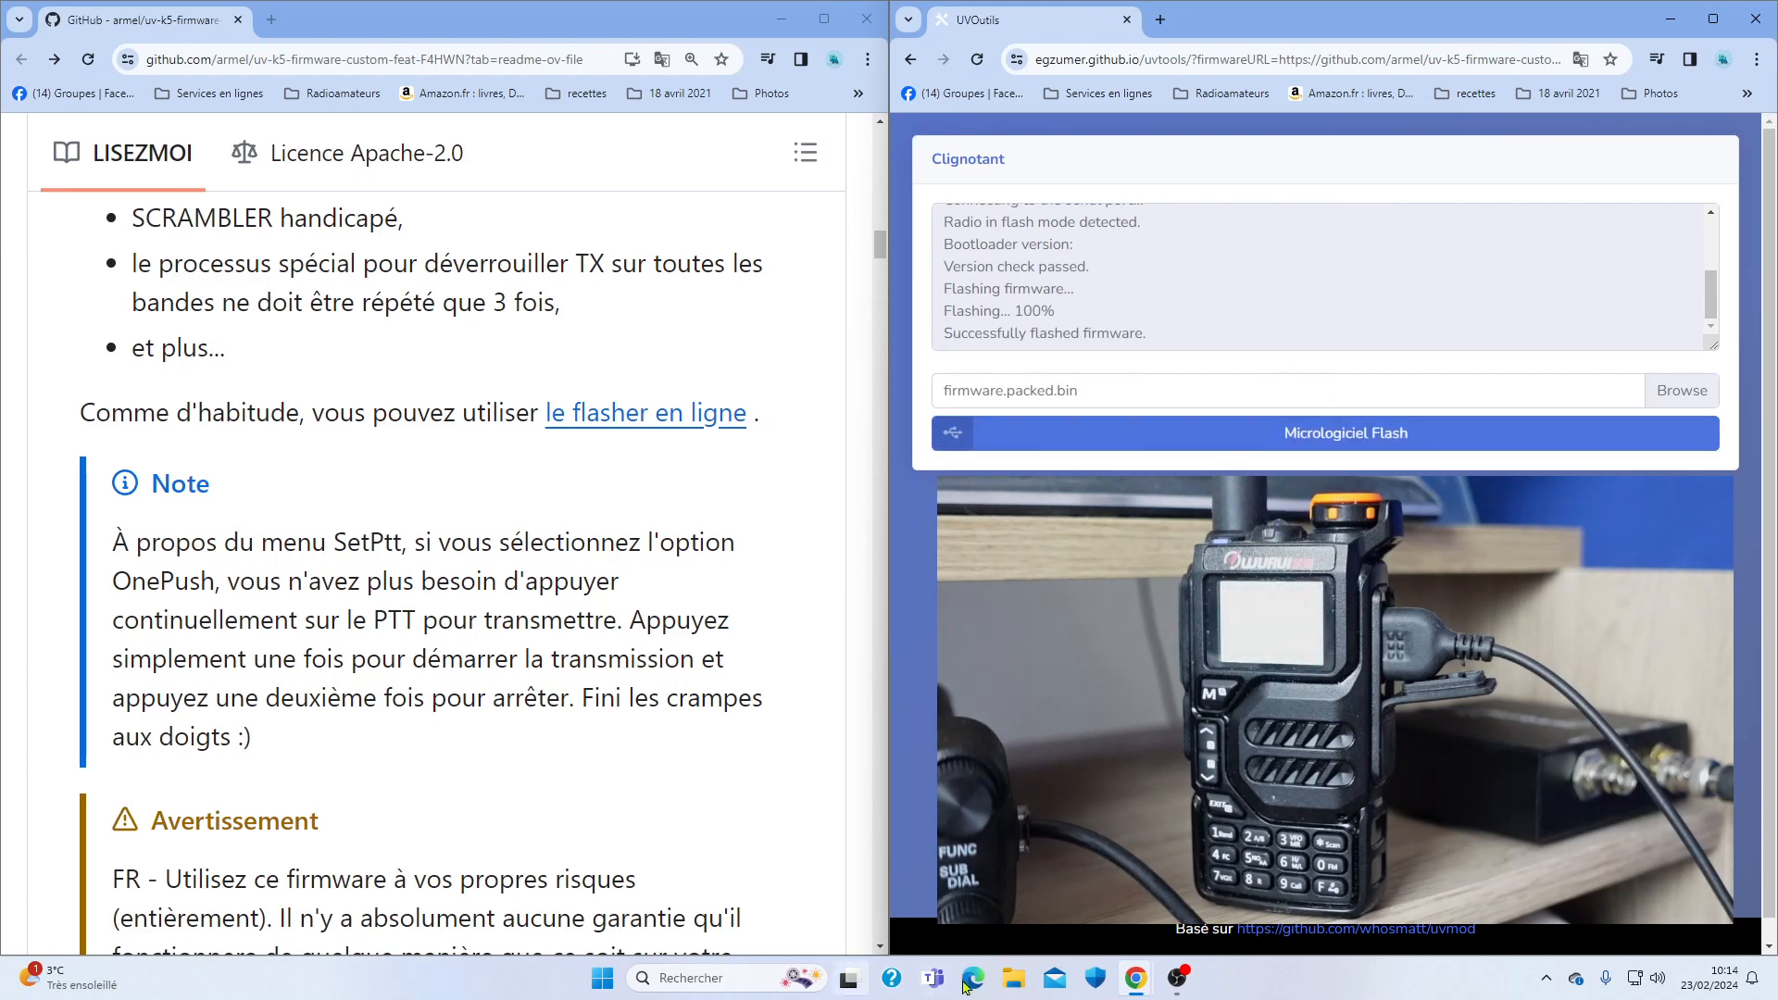
left_click(1174, 984)
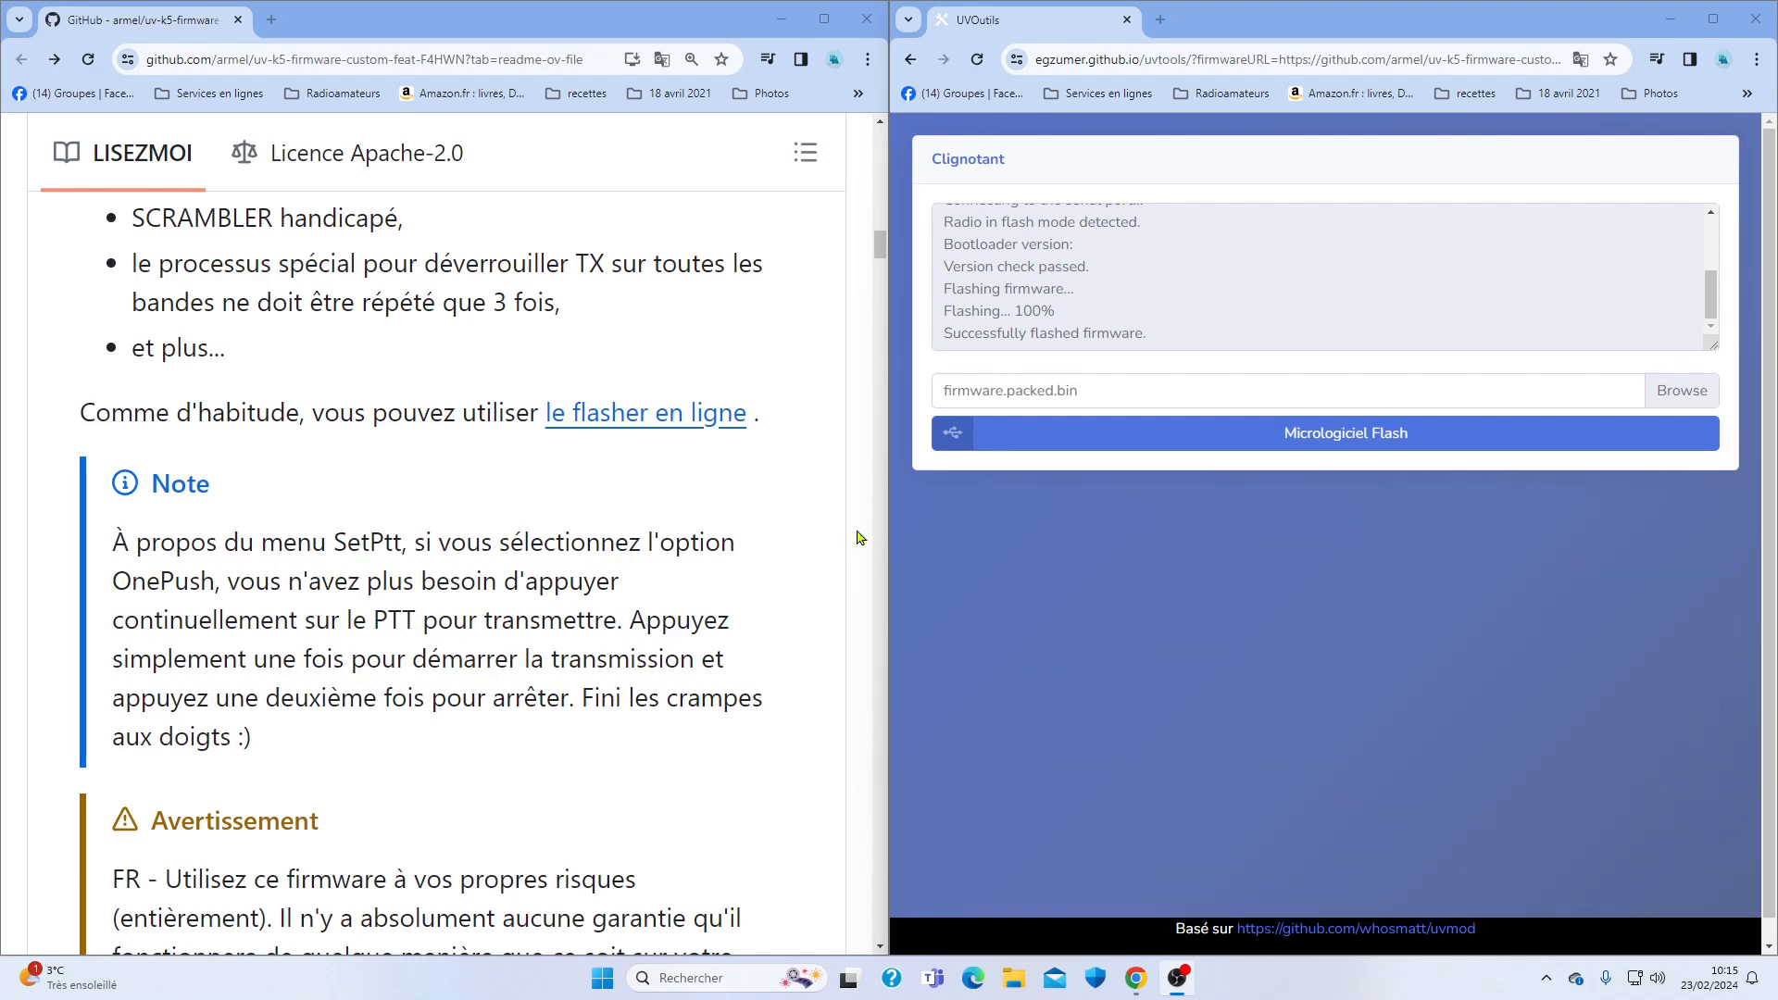
left_click(1046, 202)
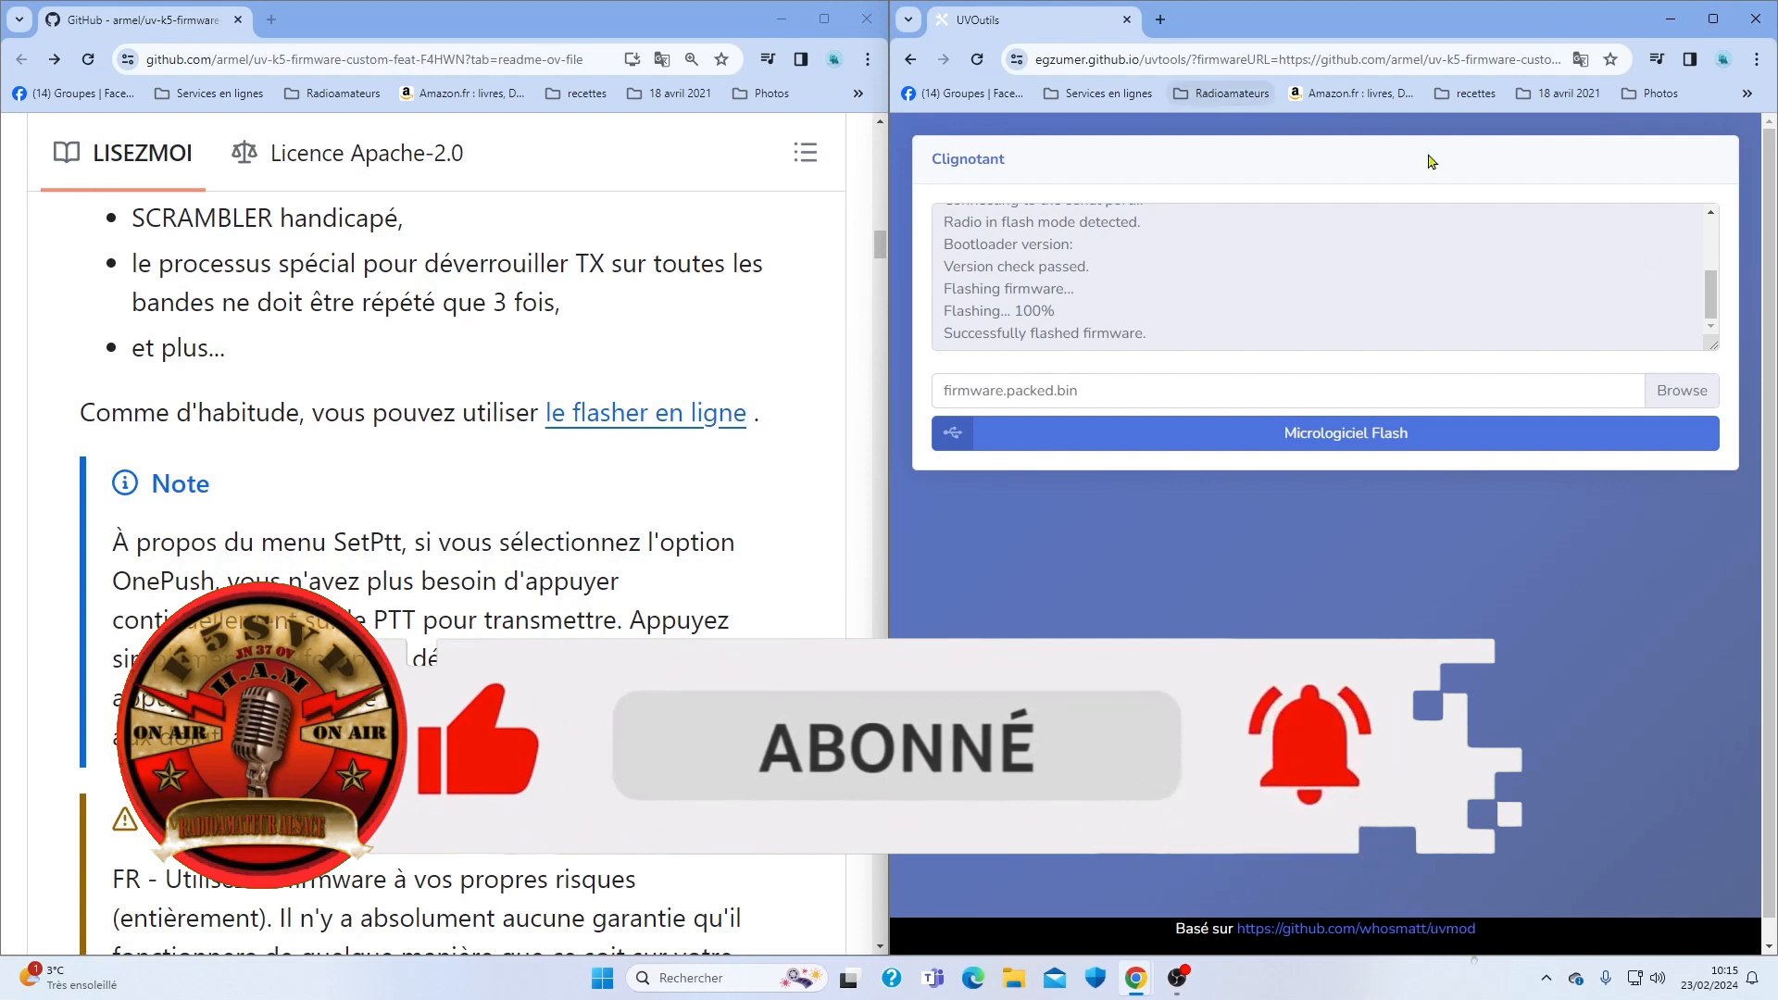
left_click(1186, 984)
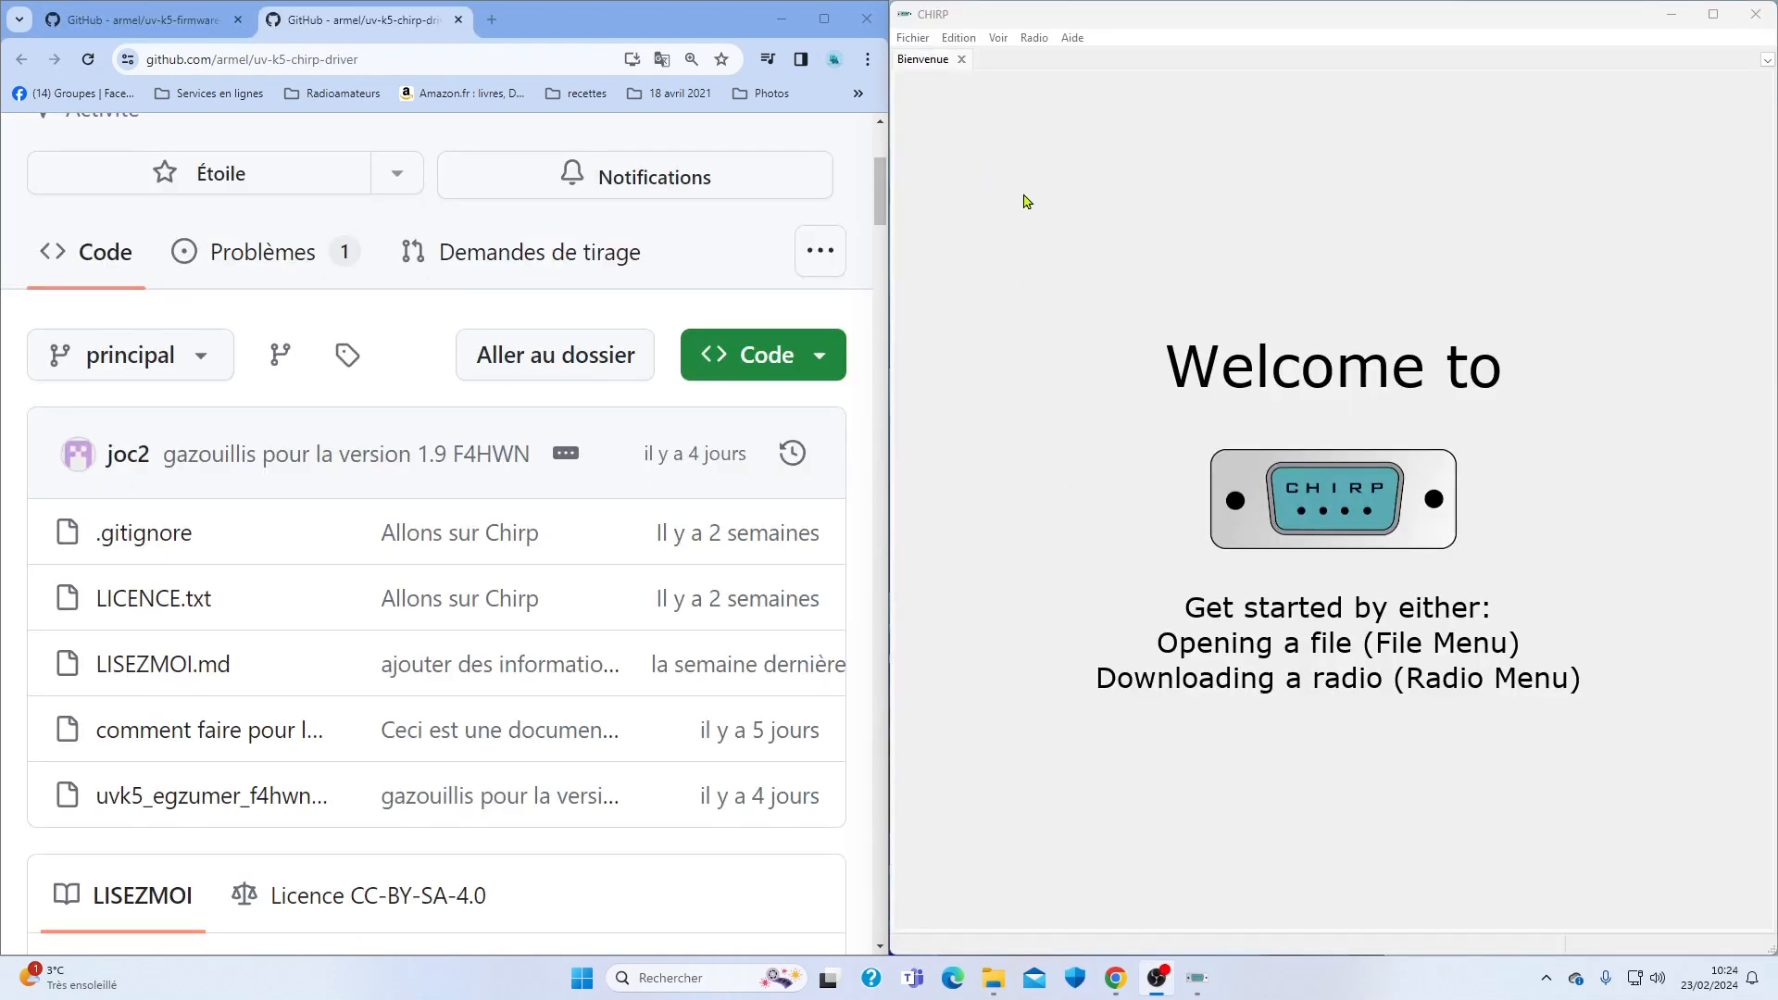
left_click(1050, 209)
Review the uv-k5-chirp-driver repository's files and README instructions on developer mode, loading the driver module and uploading F4HWN settings.
scroll(550, 399, "up", 2)
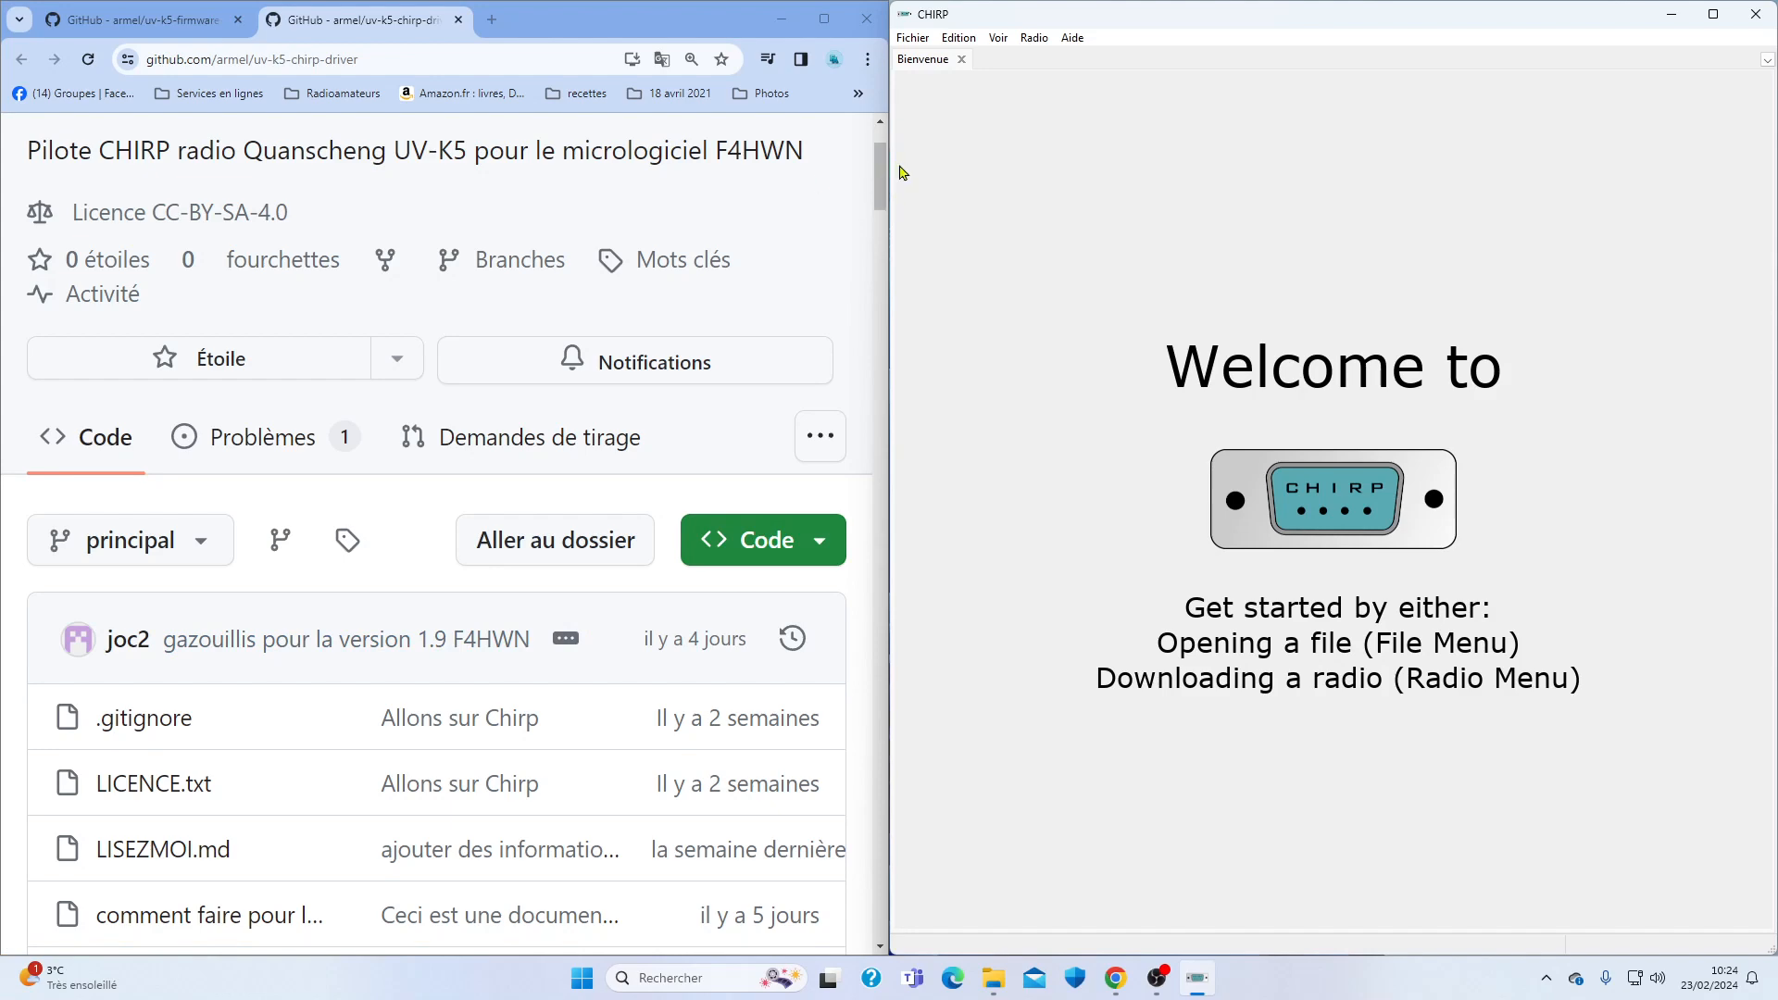
scroll(883, 195, "down", 1)
scroll(883, 195, "down", 10)
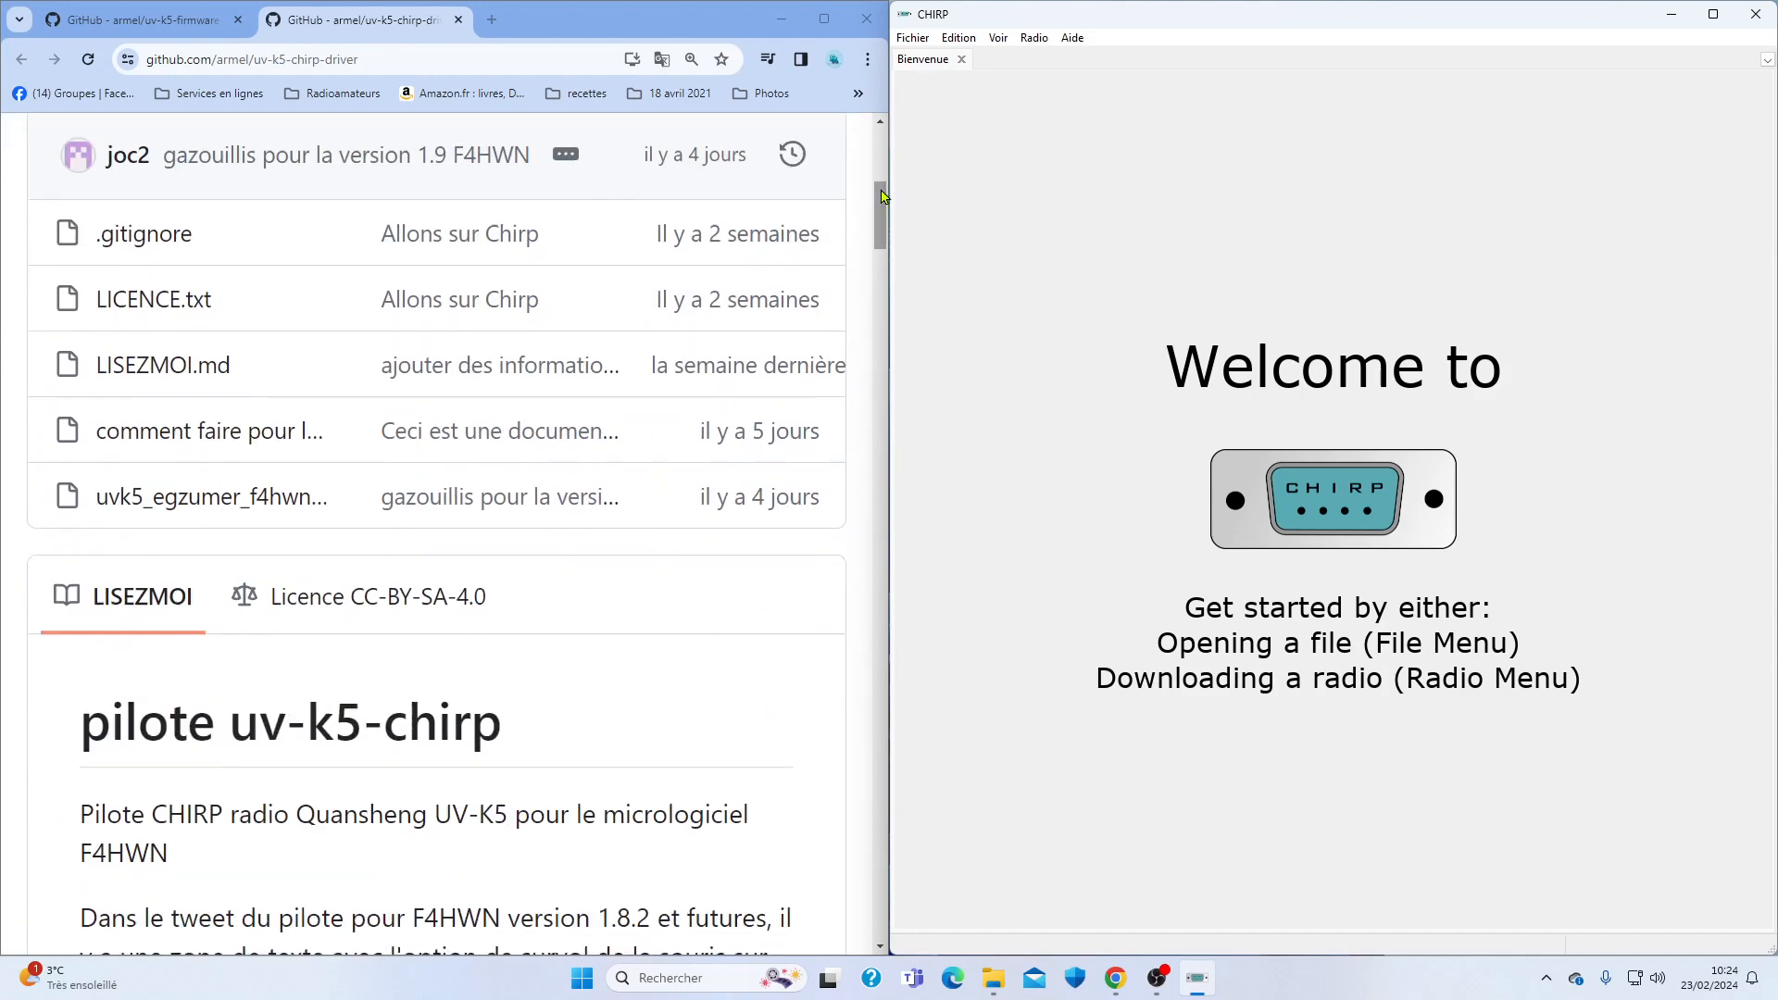
scroll(883, 194, "down", 14)
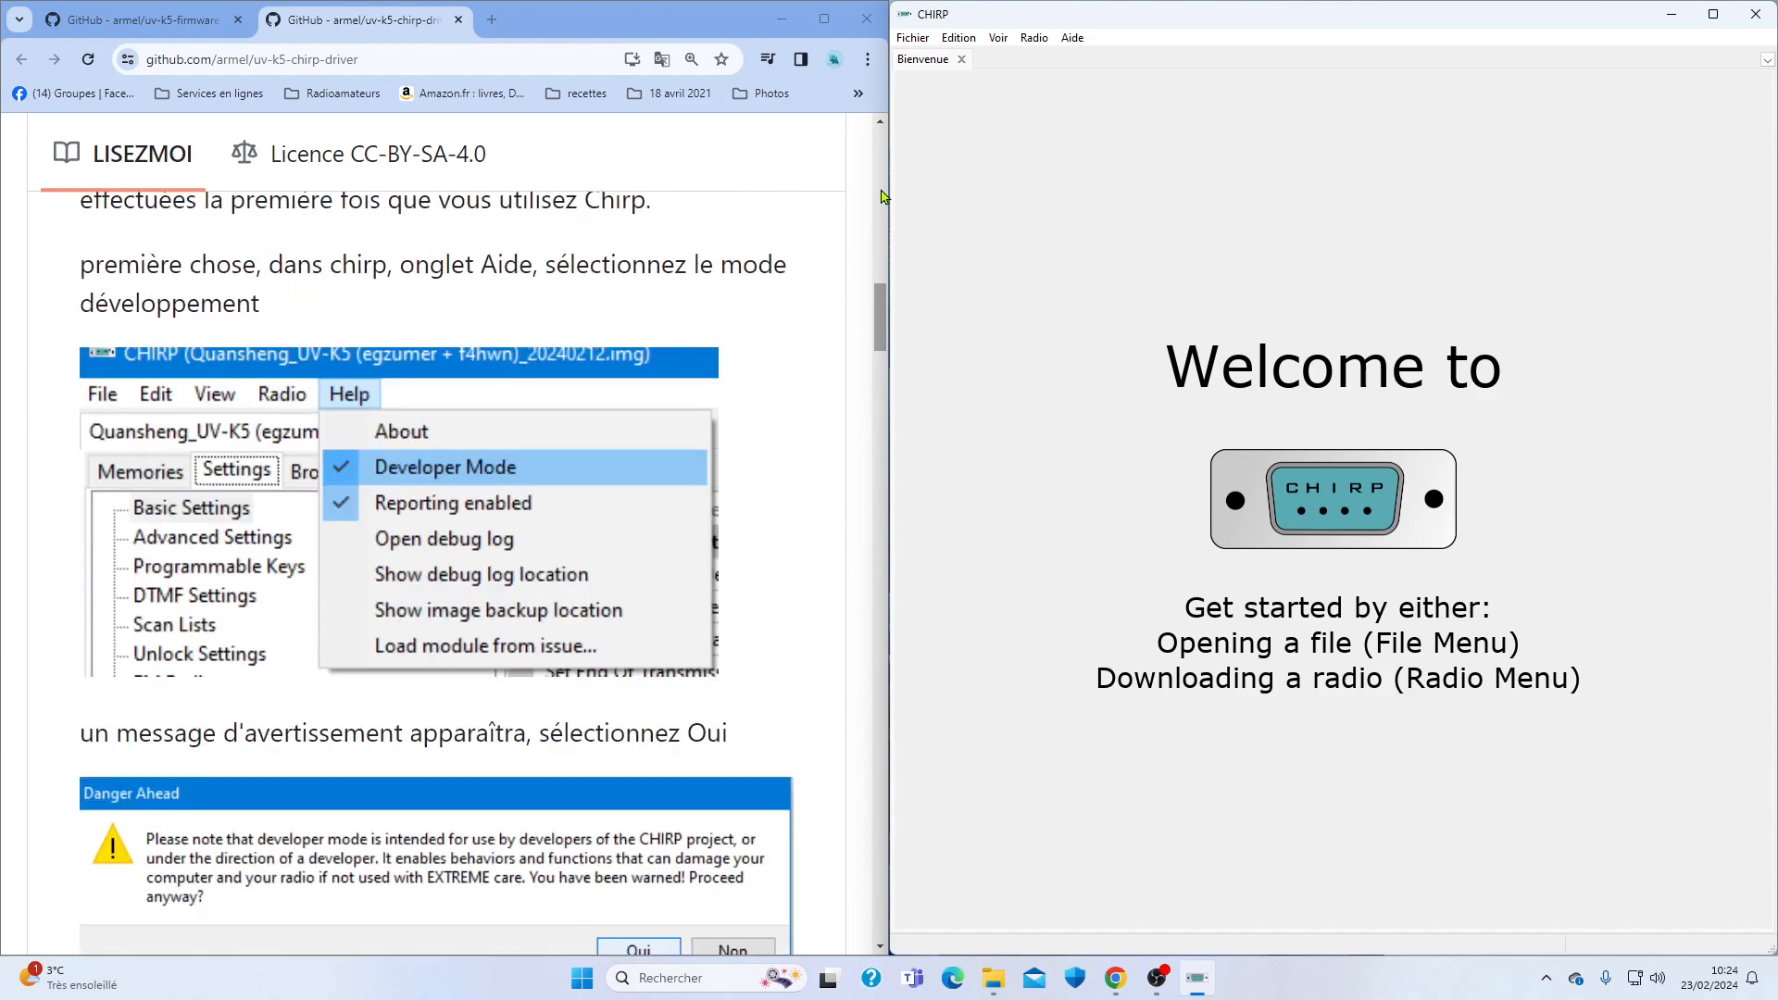
scroll(882, 194, "down", 15)
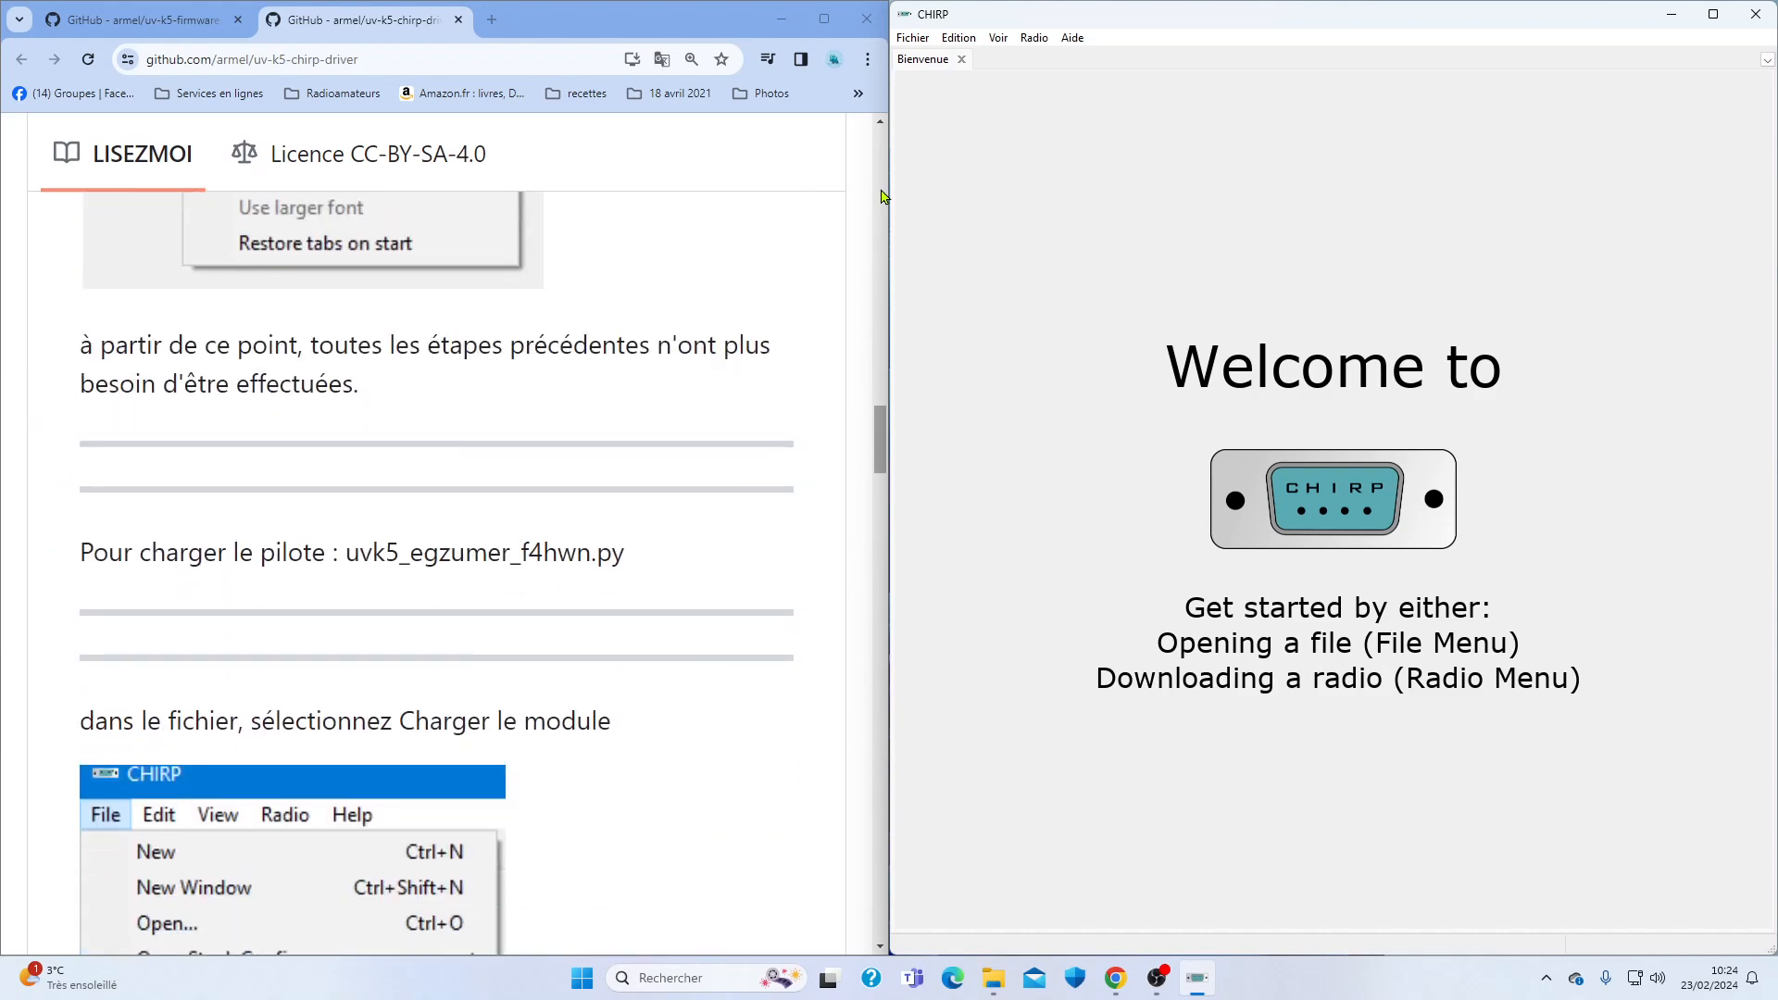
scroll(789, 738, "down", 2)
left_click_drag(880, 525, 843, 716)
Switch to the F4HWN firmware repository page and review its README's warnings and the k5prog EEPROM backup advice.
left_click(136, 17)
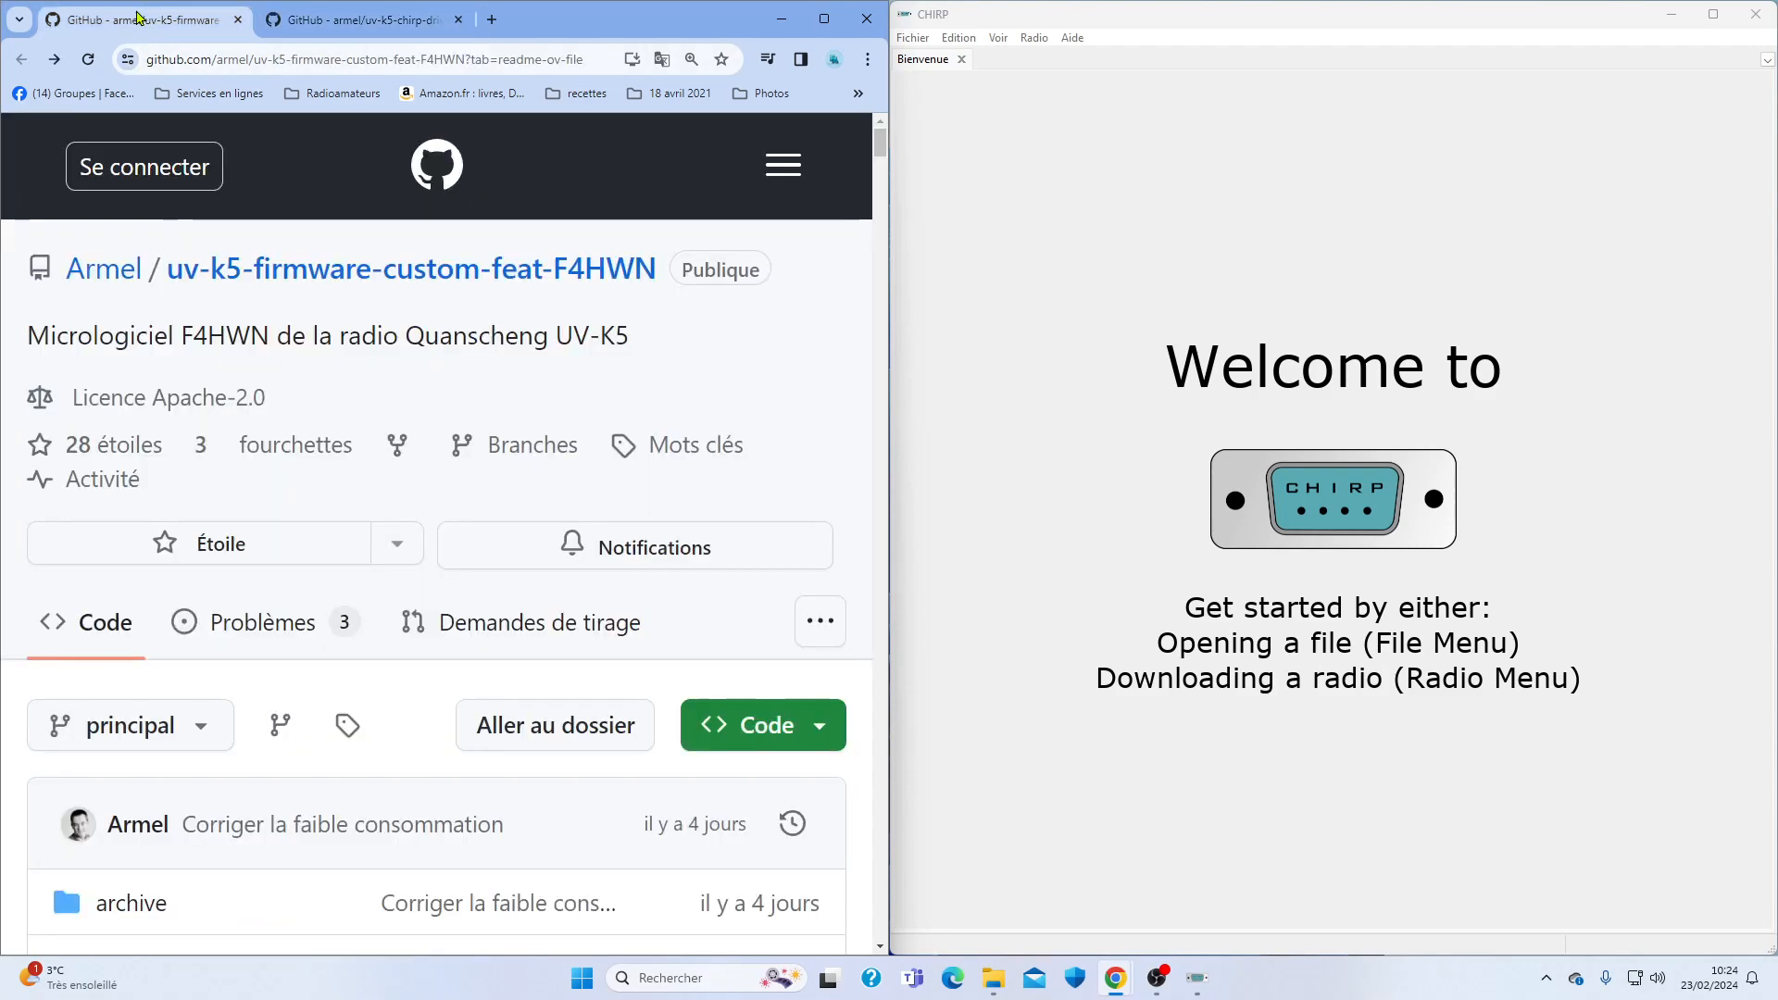
scroll(691, 584, "down", 10)
scroll(752, 602, "down", 15)
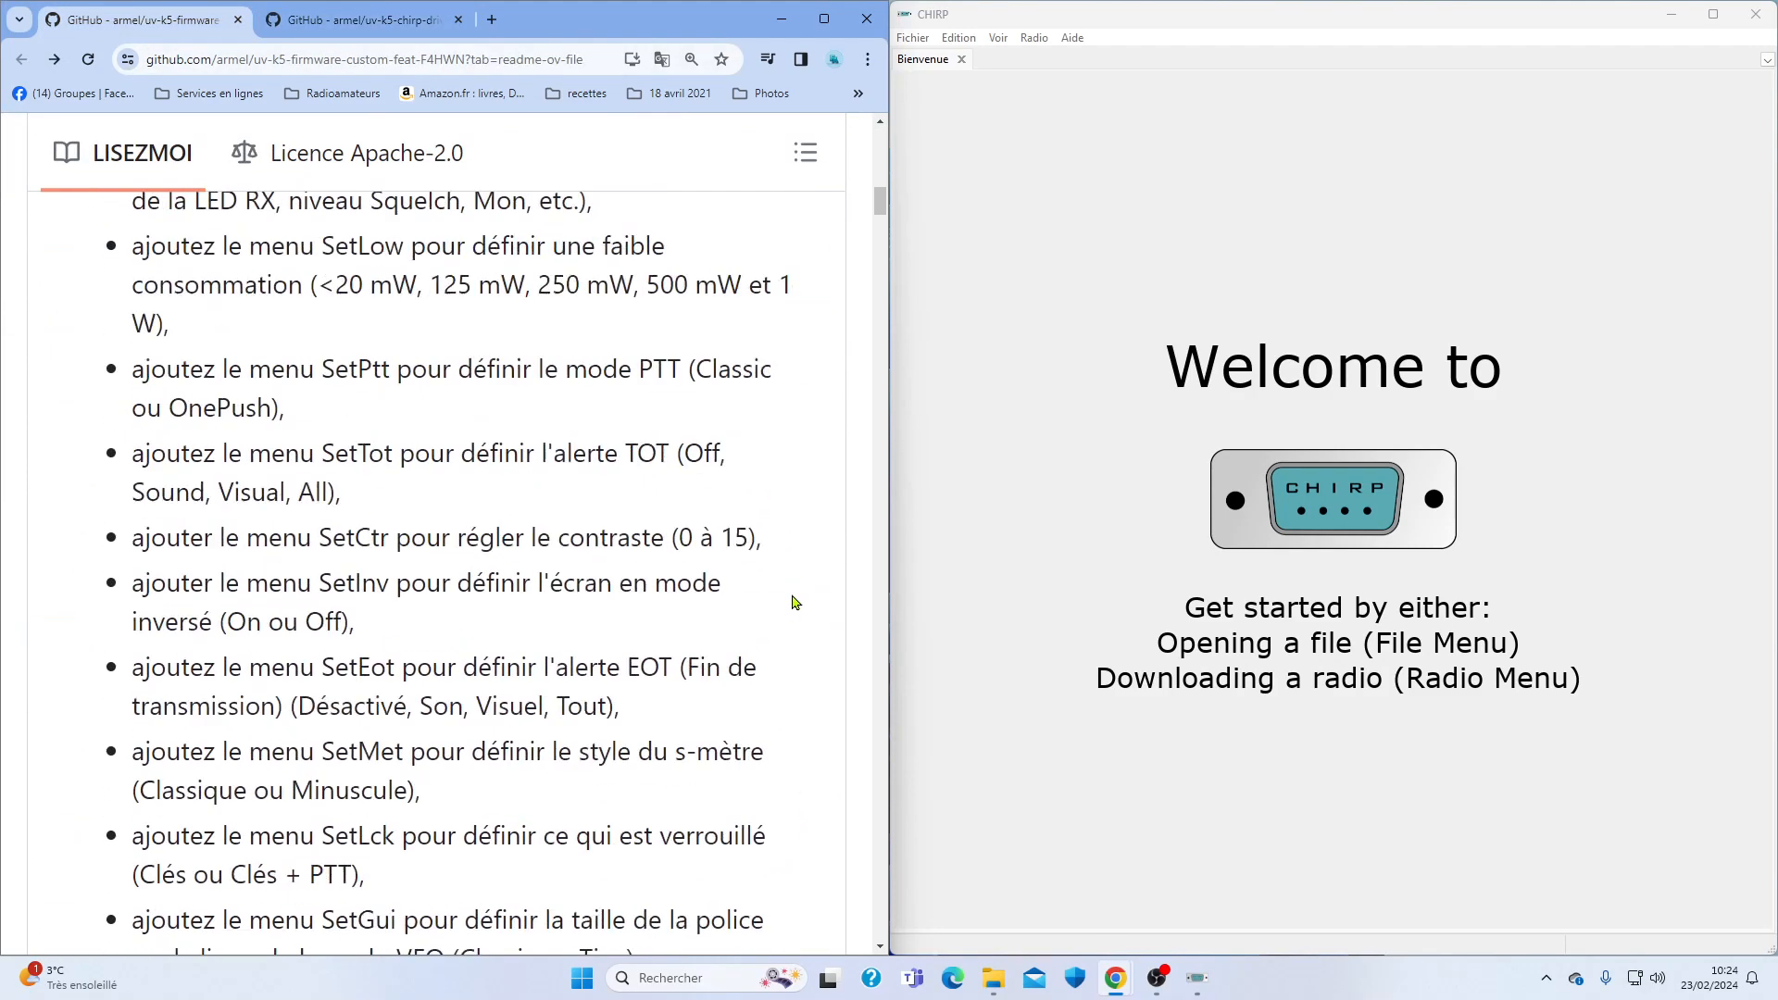
scroll(794, 602, "down", 10)
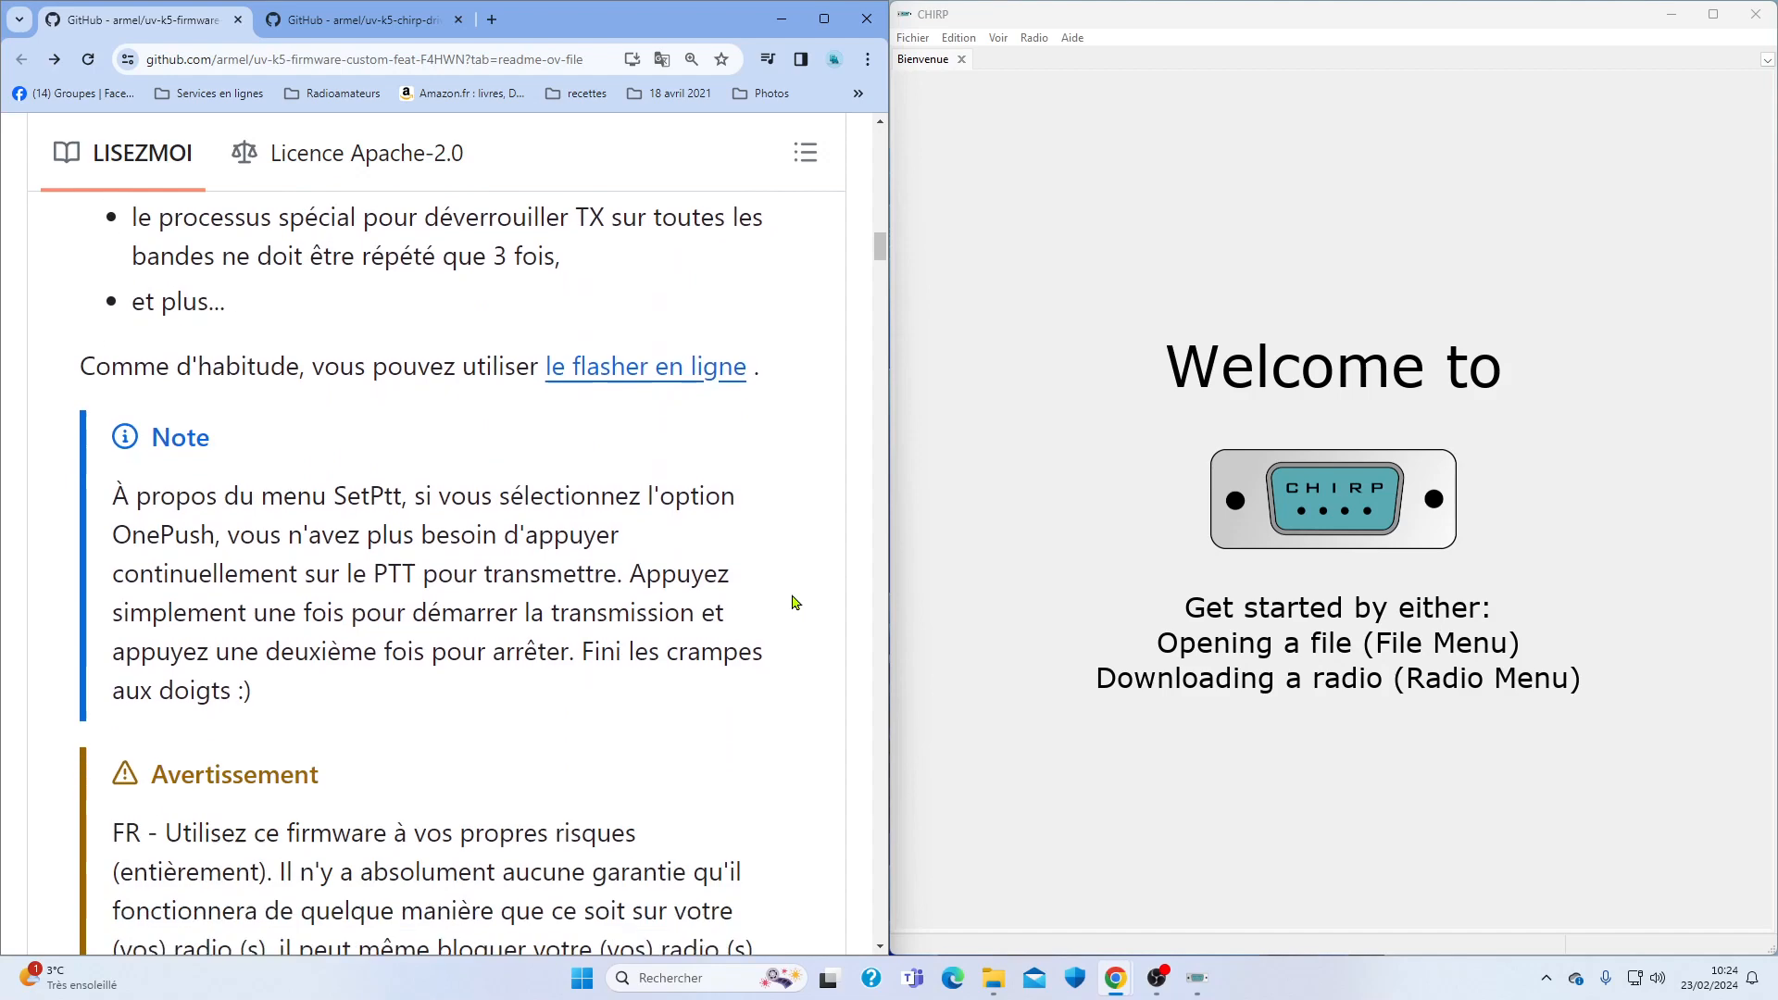
scroll(794, 601, "down", 1)
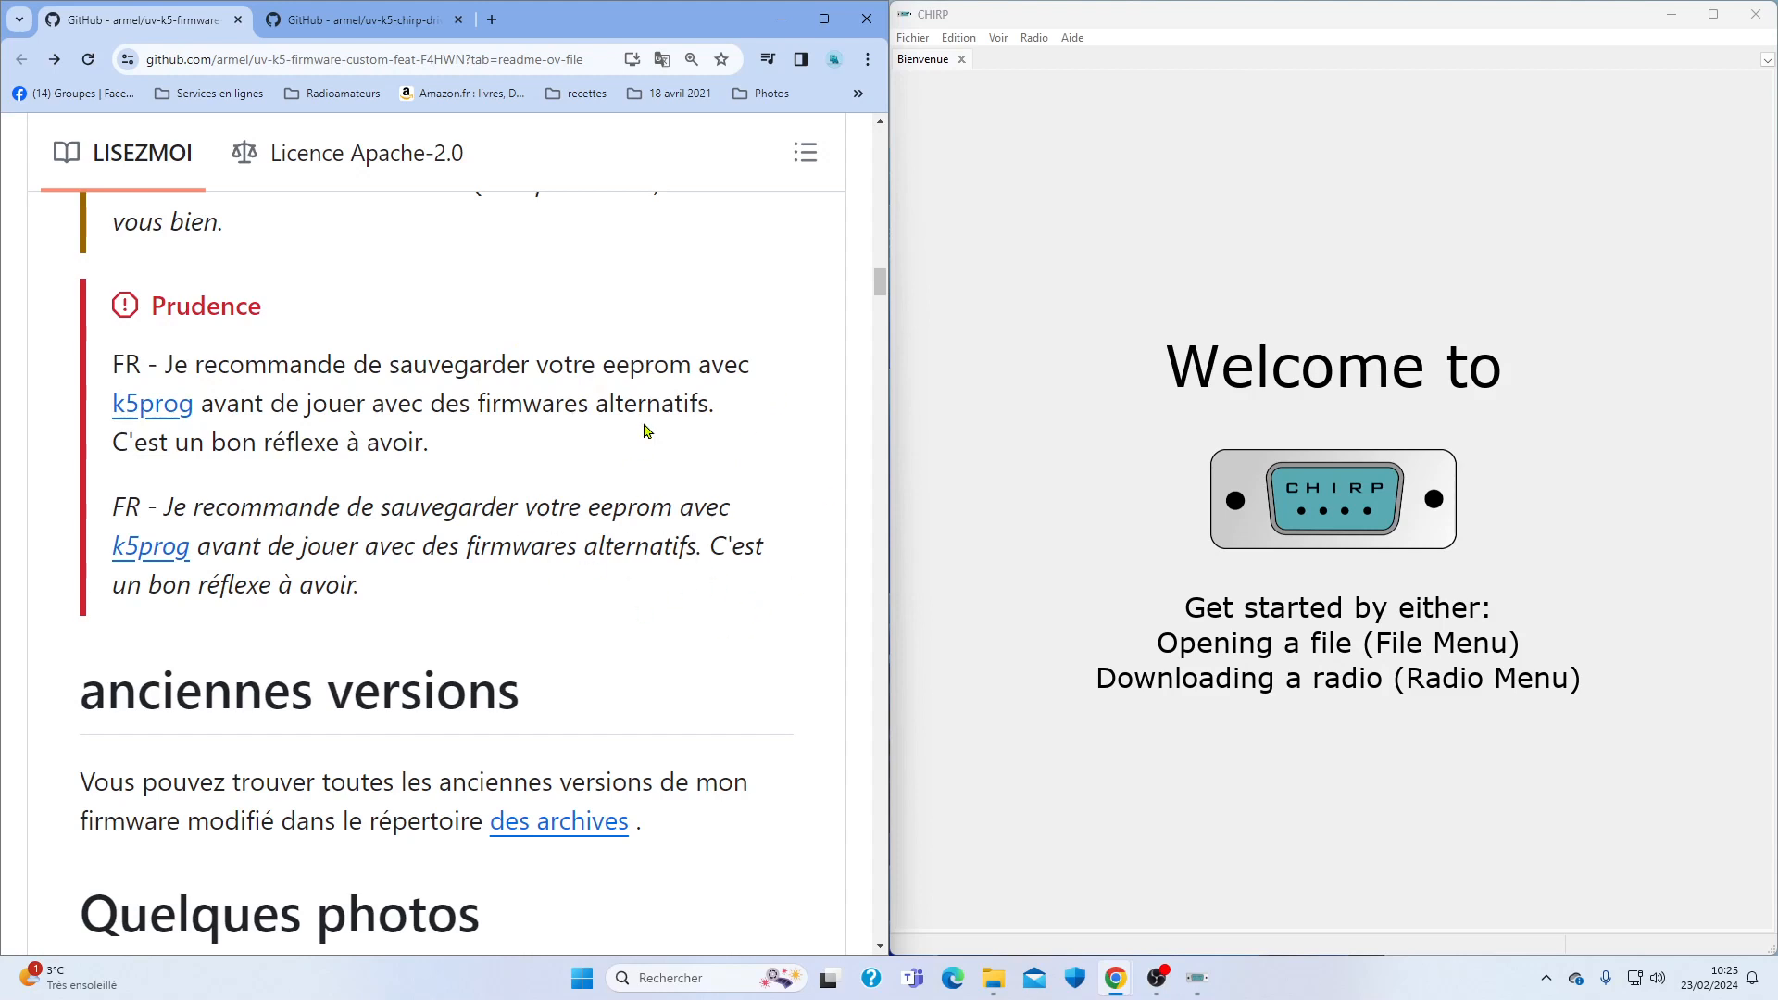
scroll(617, 559, "up", 2)
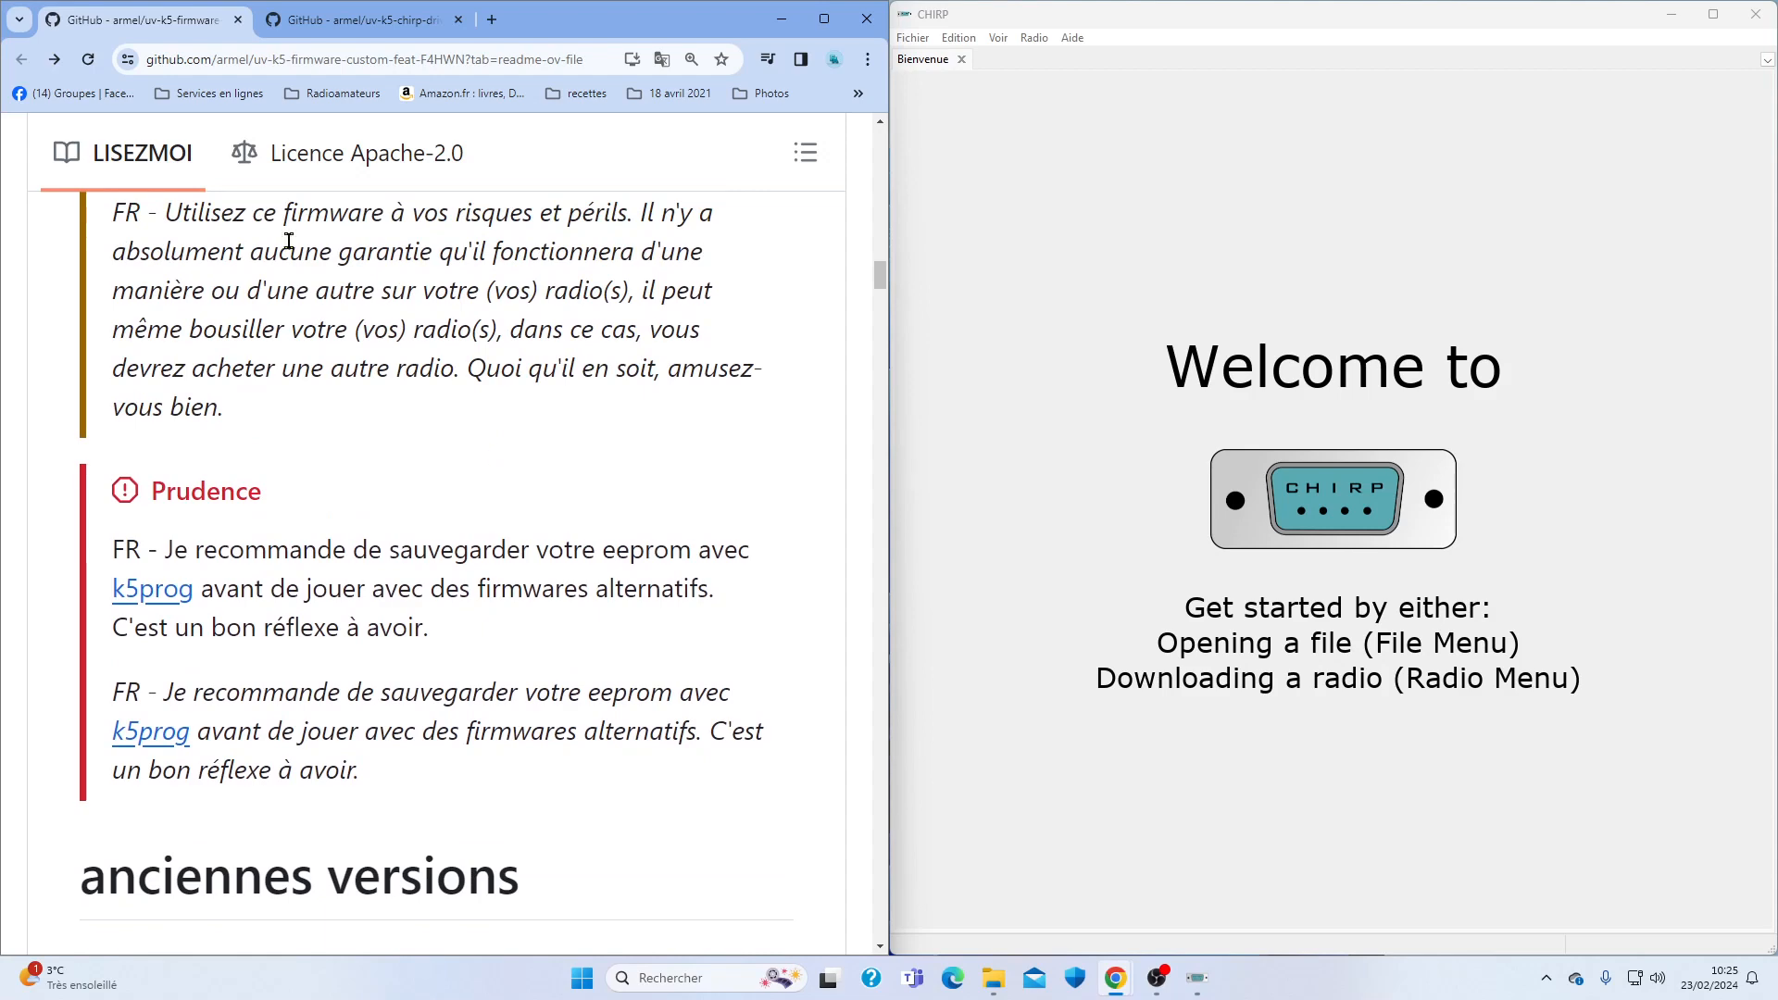
Return to the CHIRP driver page and examine the README's instructions for selecting the radio model and loading the module.
left_click(357, 22)
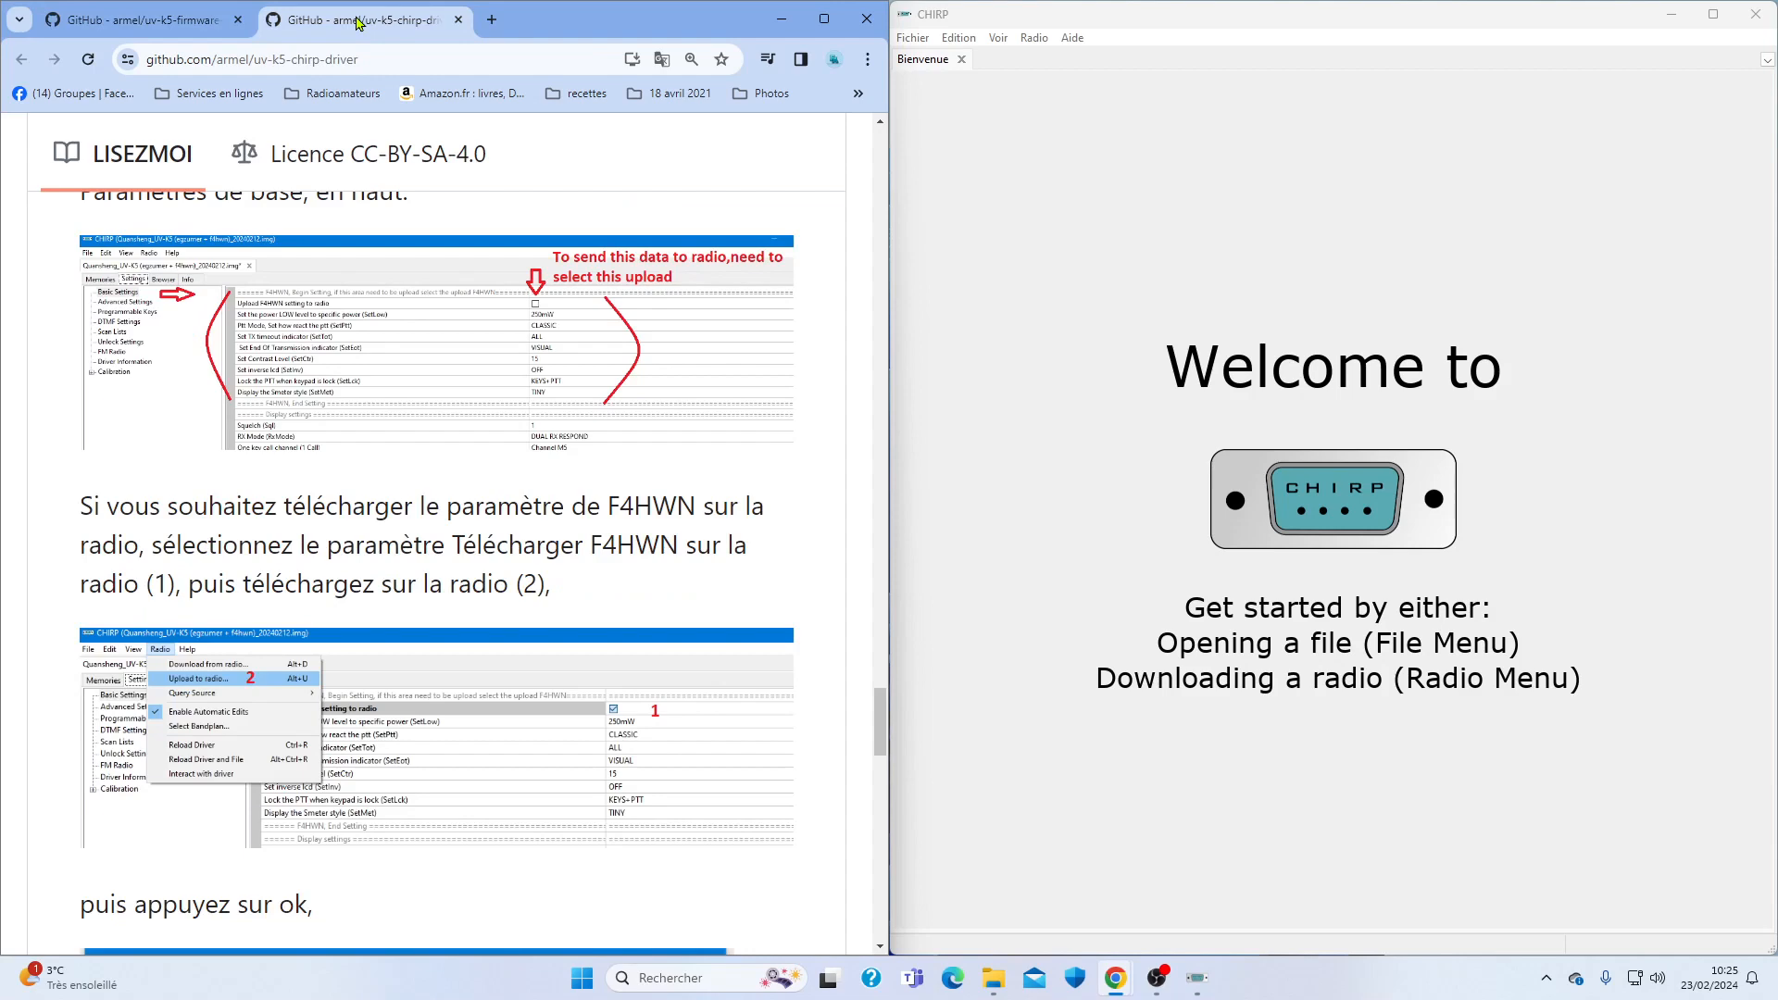
scroll(775, 427, "up", 10)
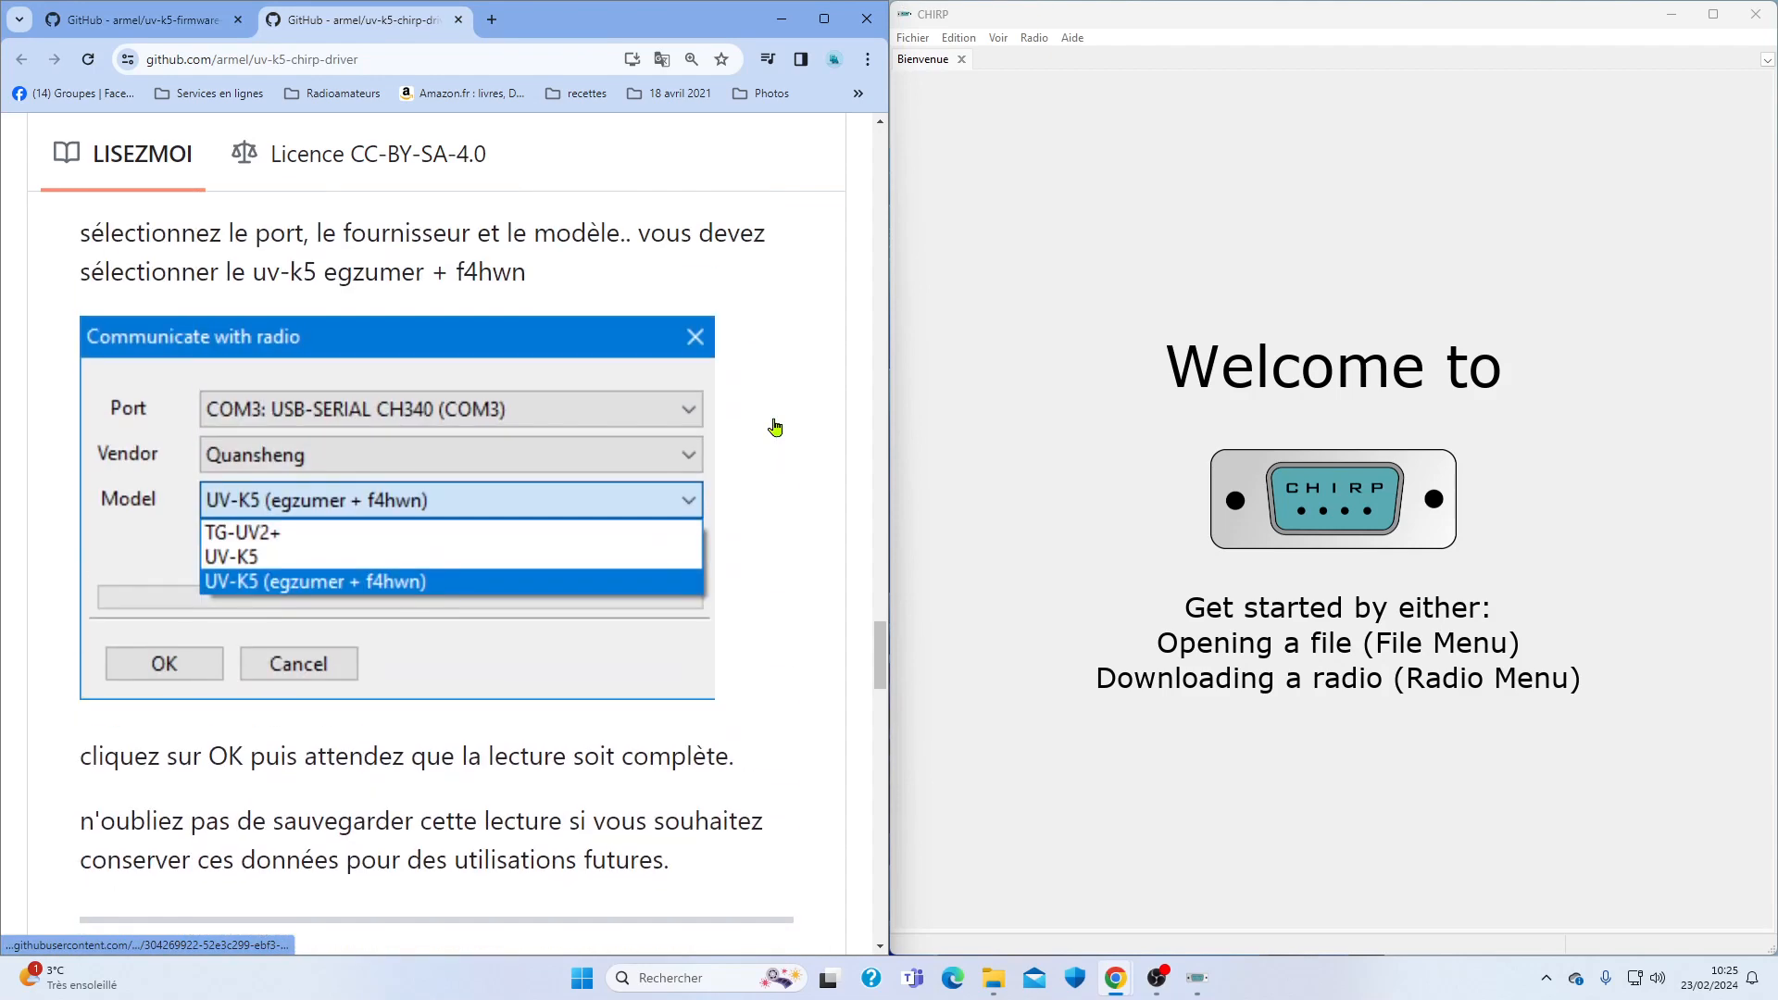
scroll(775, 427, "up", 10)
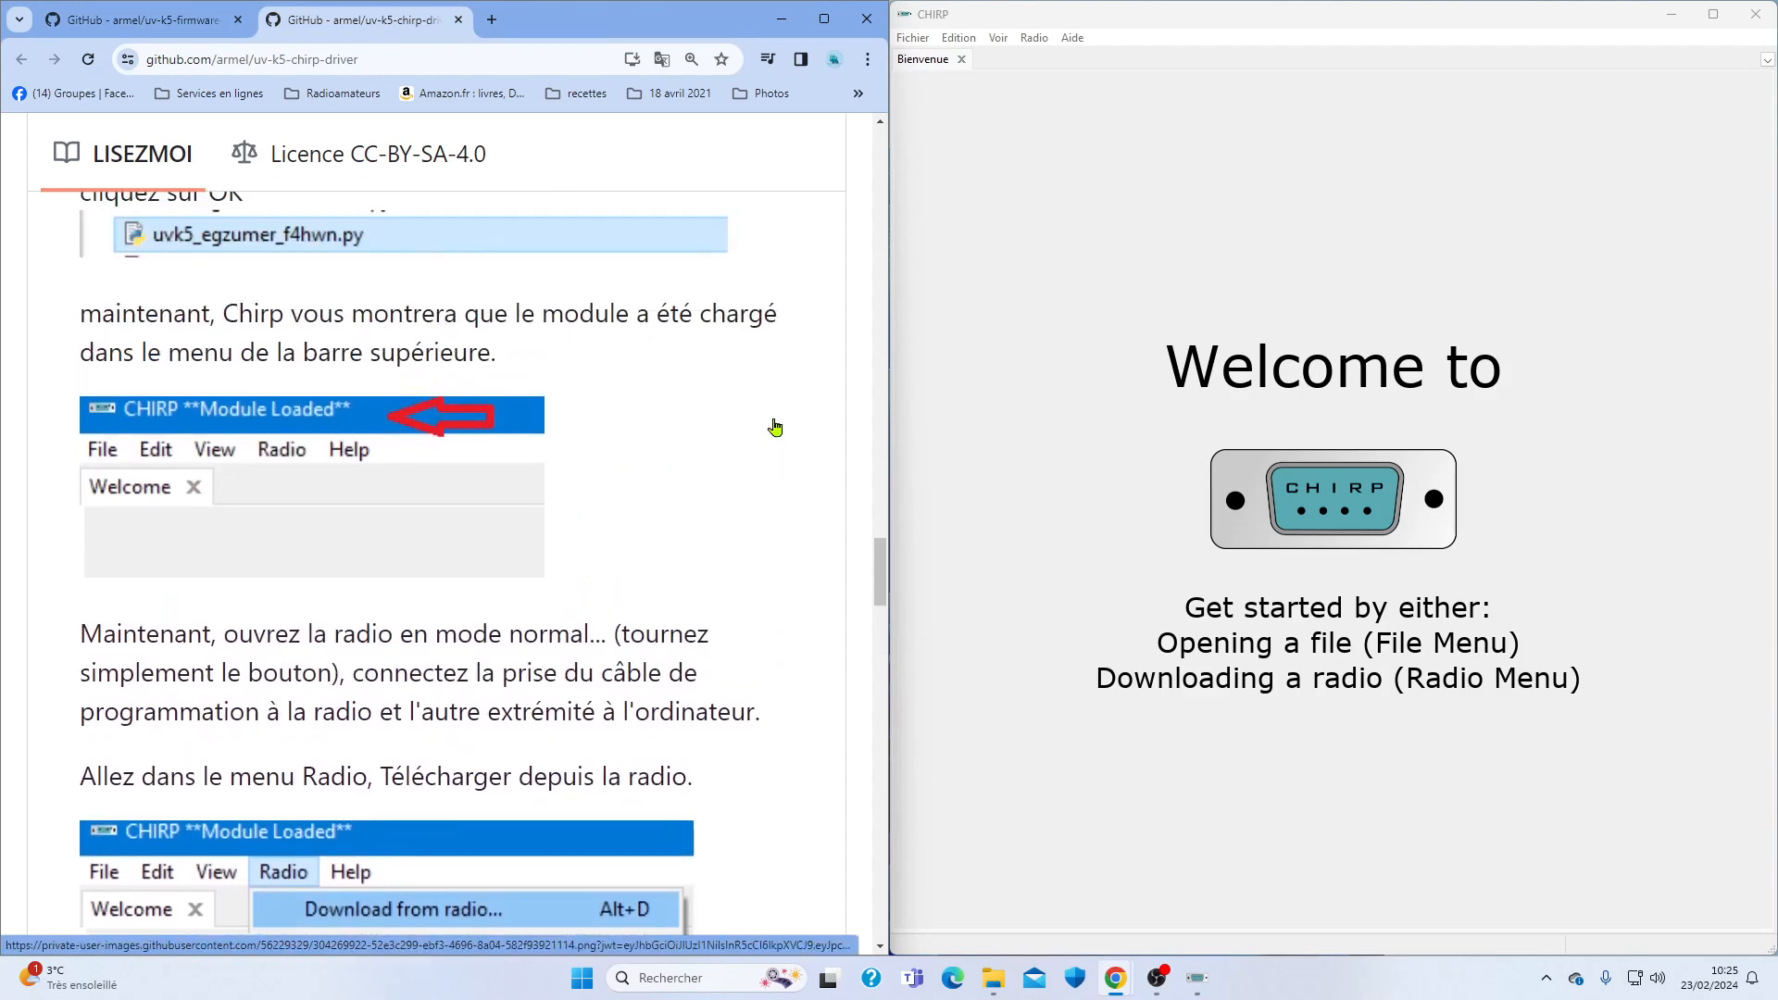
scroll(775, 427, "up", 4)
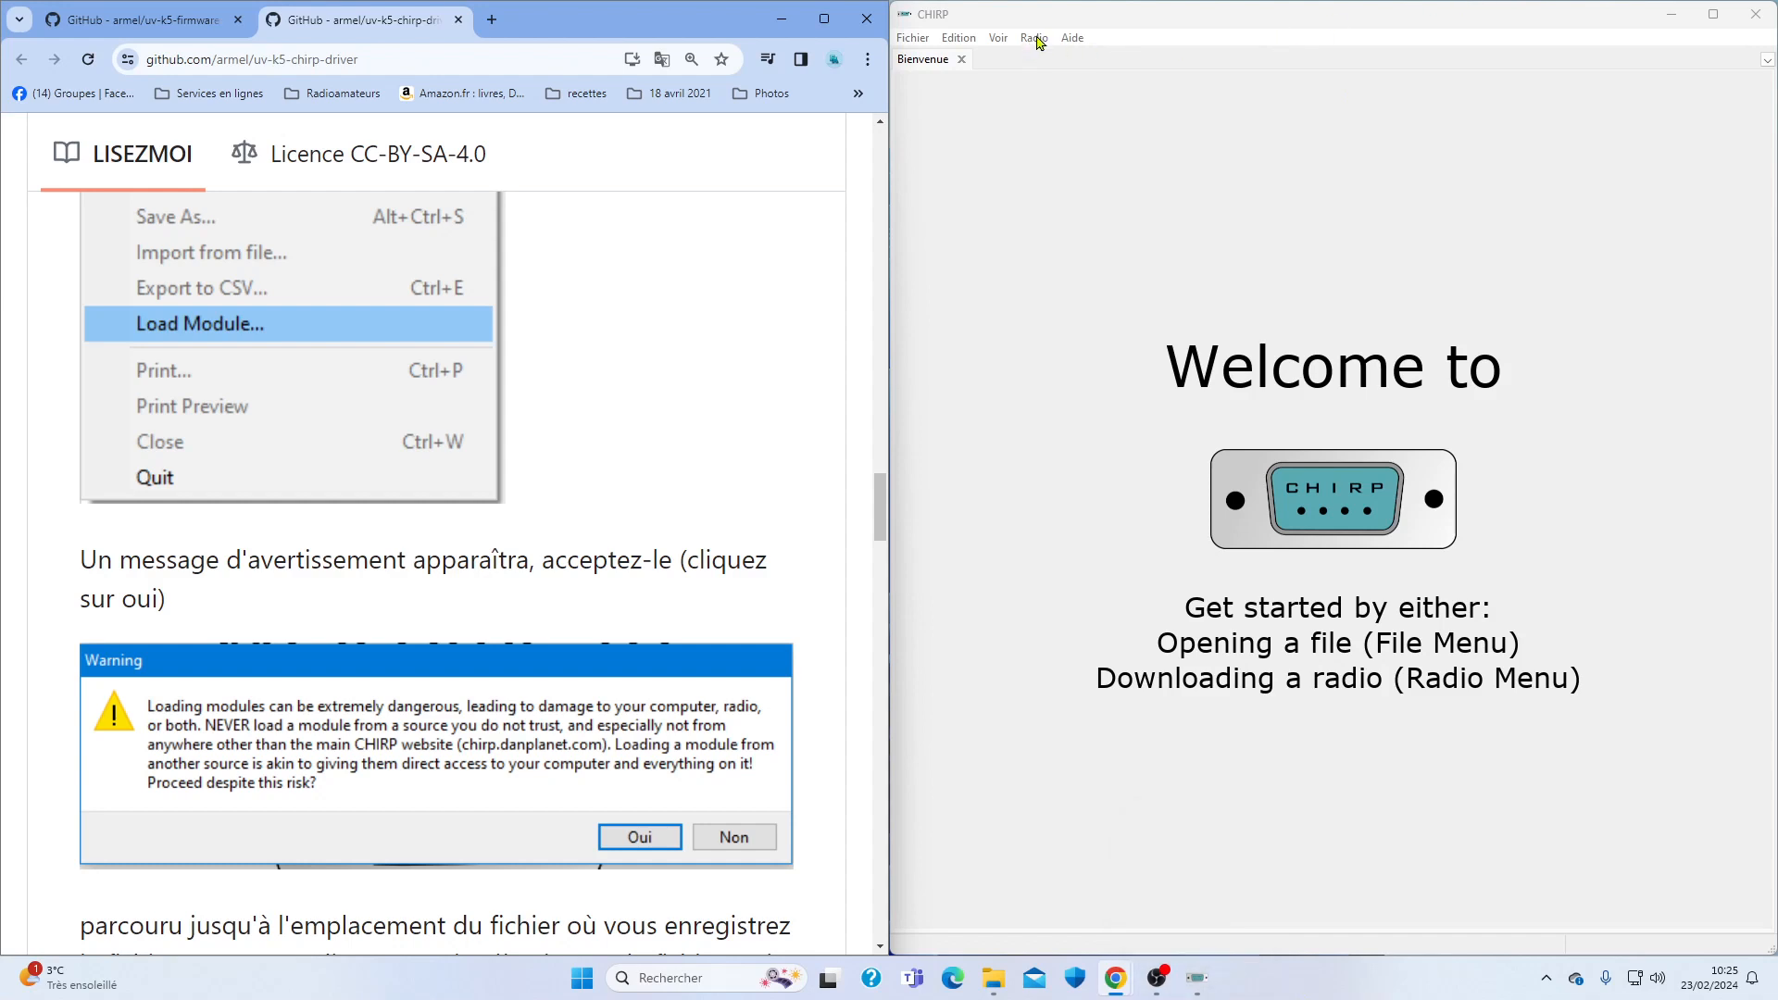
In CHIRP, try to download from the radio using the standard UV-K5 model, then dismiss the radio communication dialogs.
left_click(1034, 38)
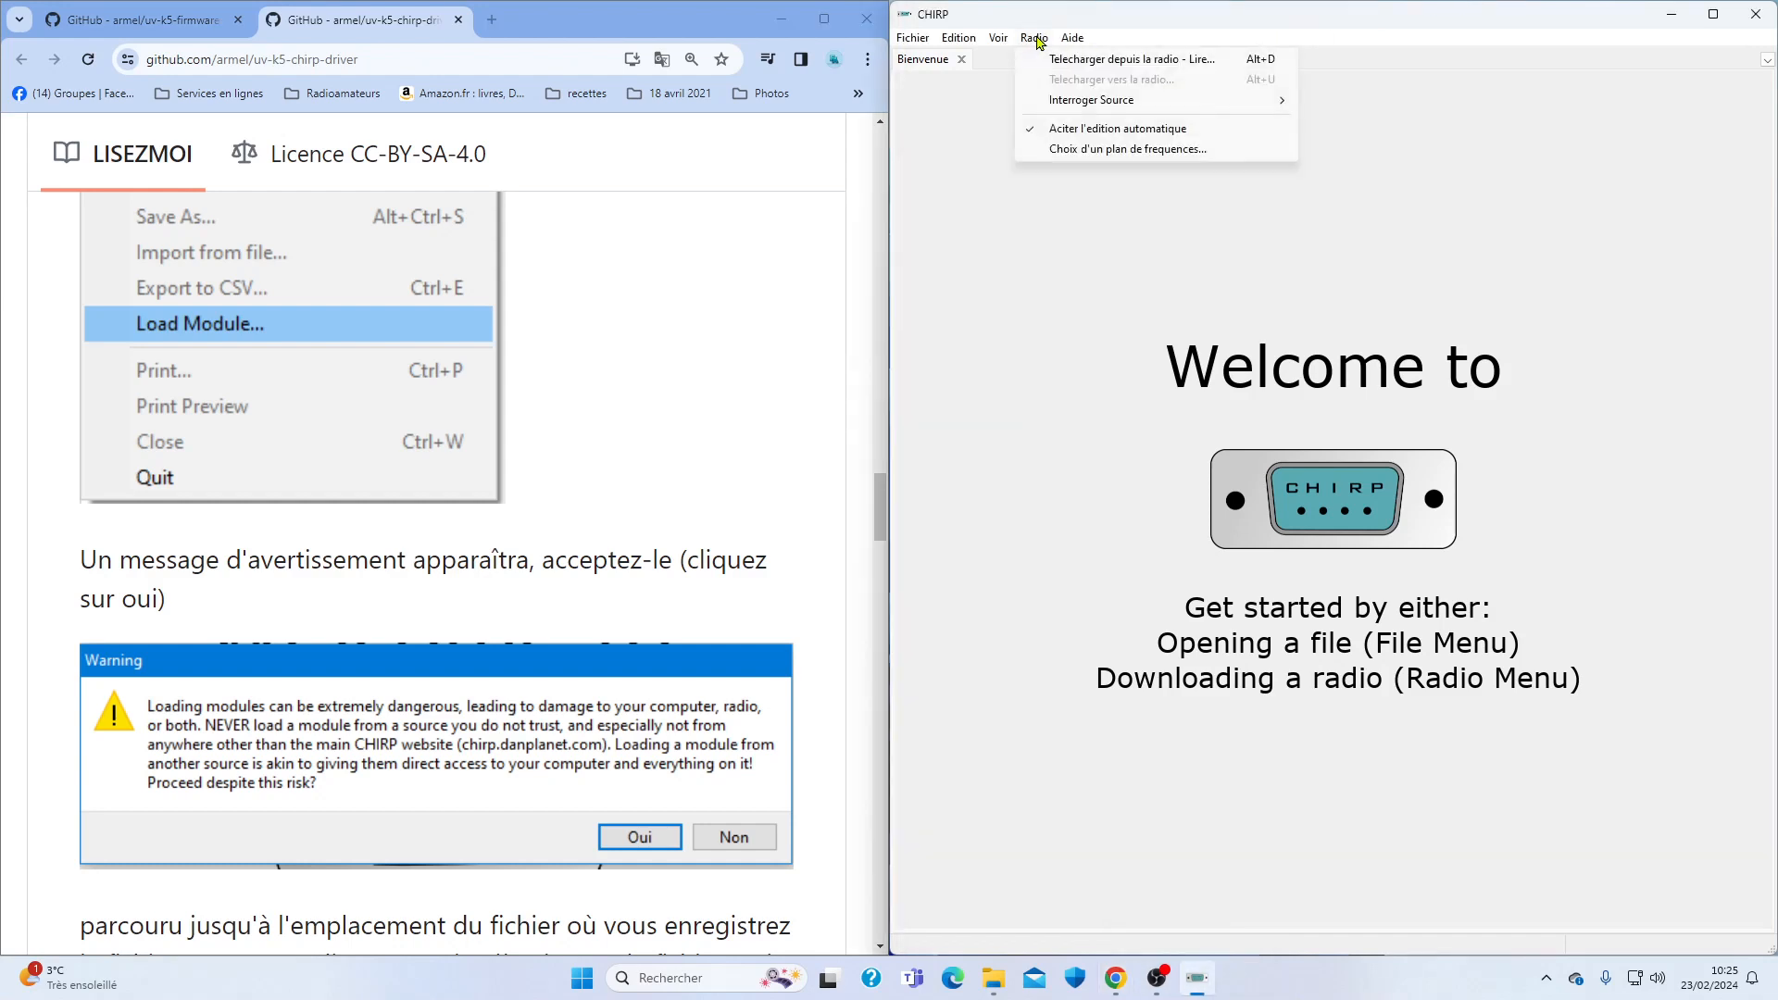
left_click(1063, 59)
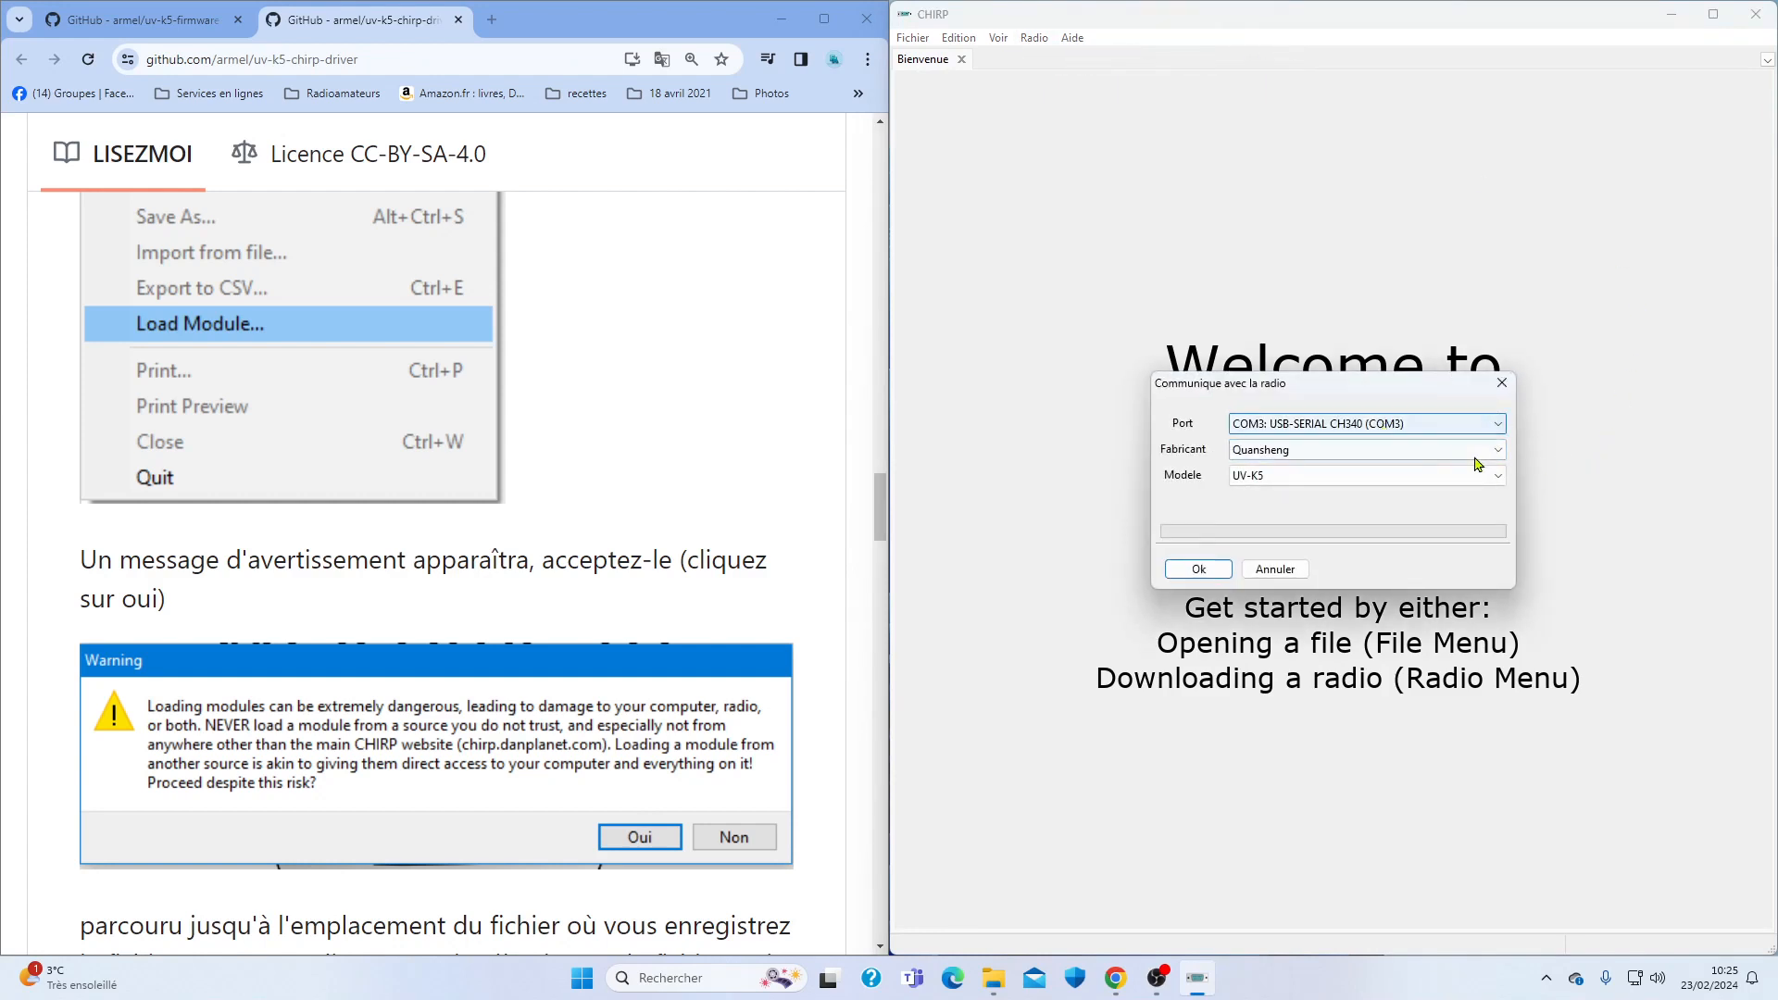
left_click(1498, 477)
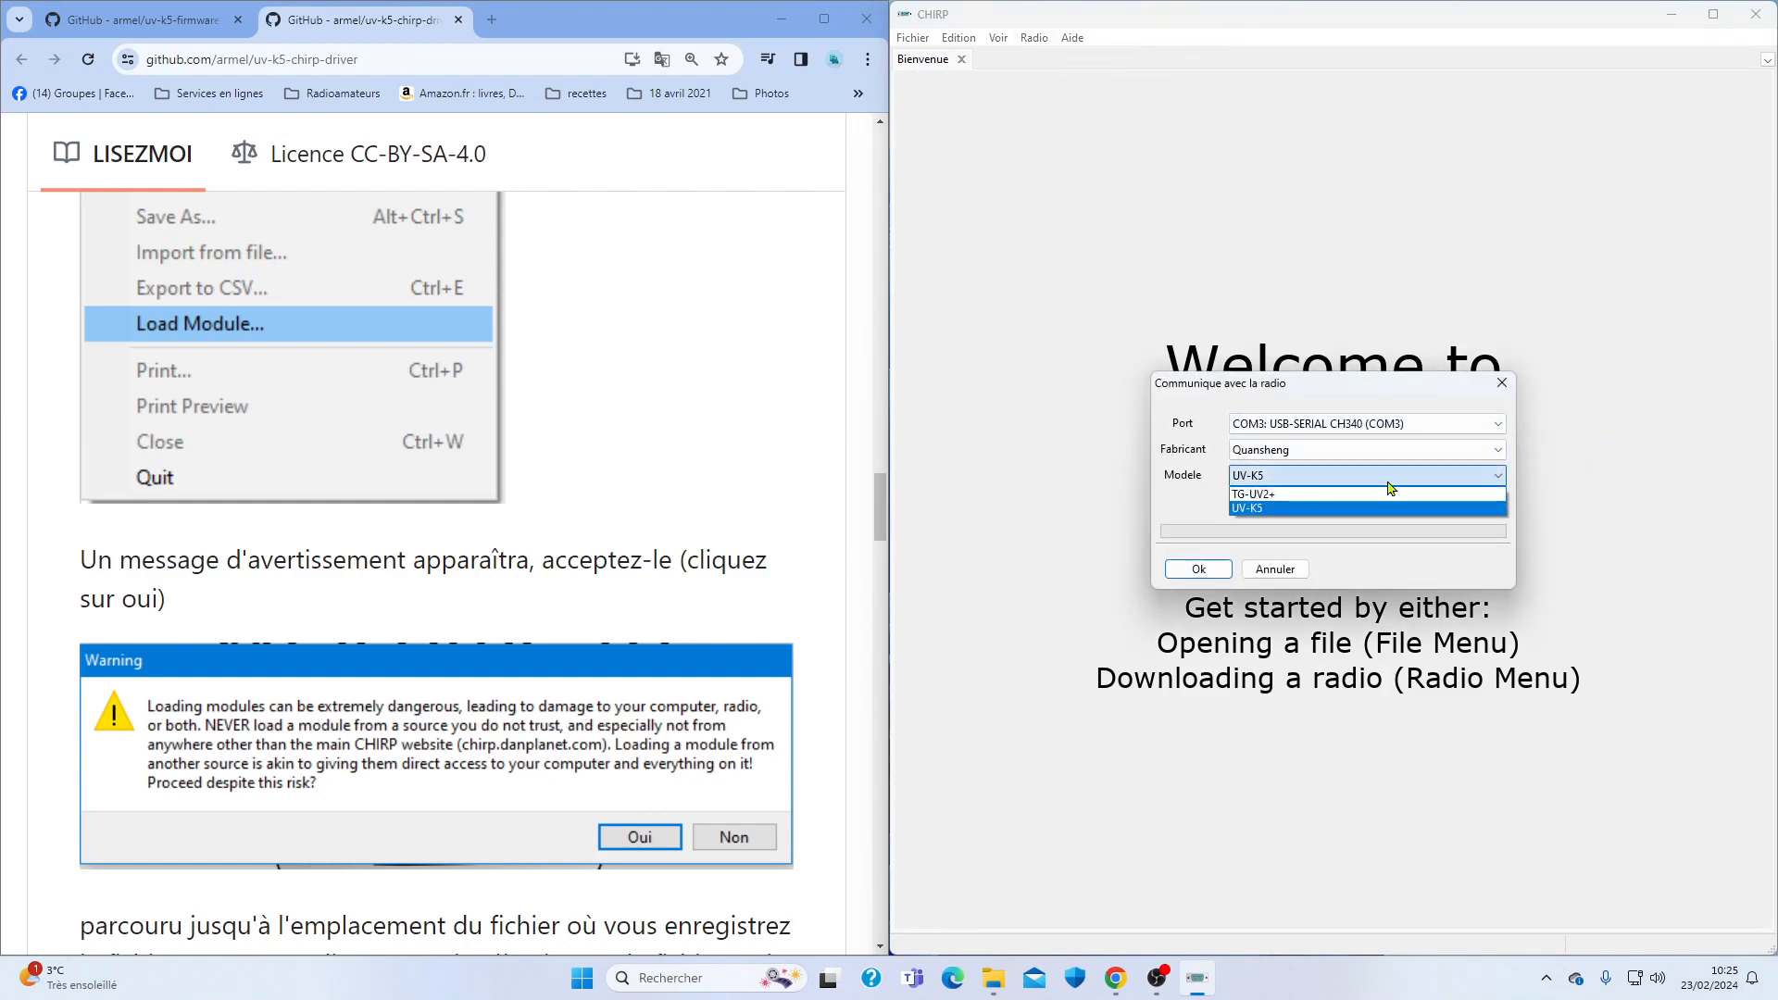
left_click(1248, 509)
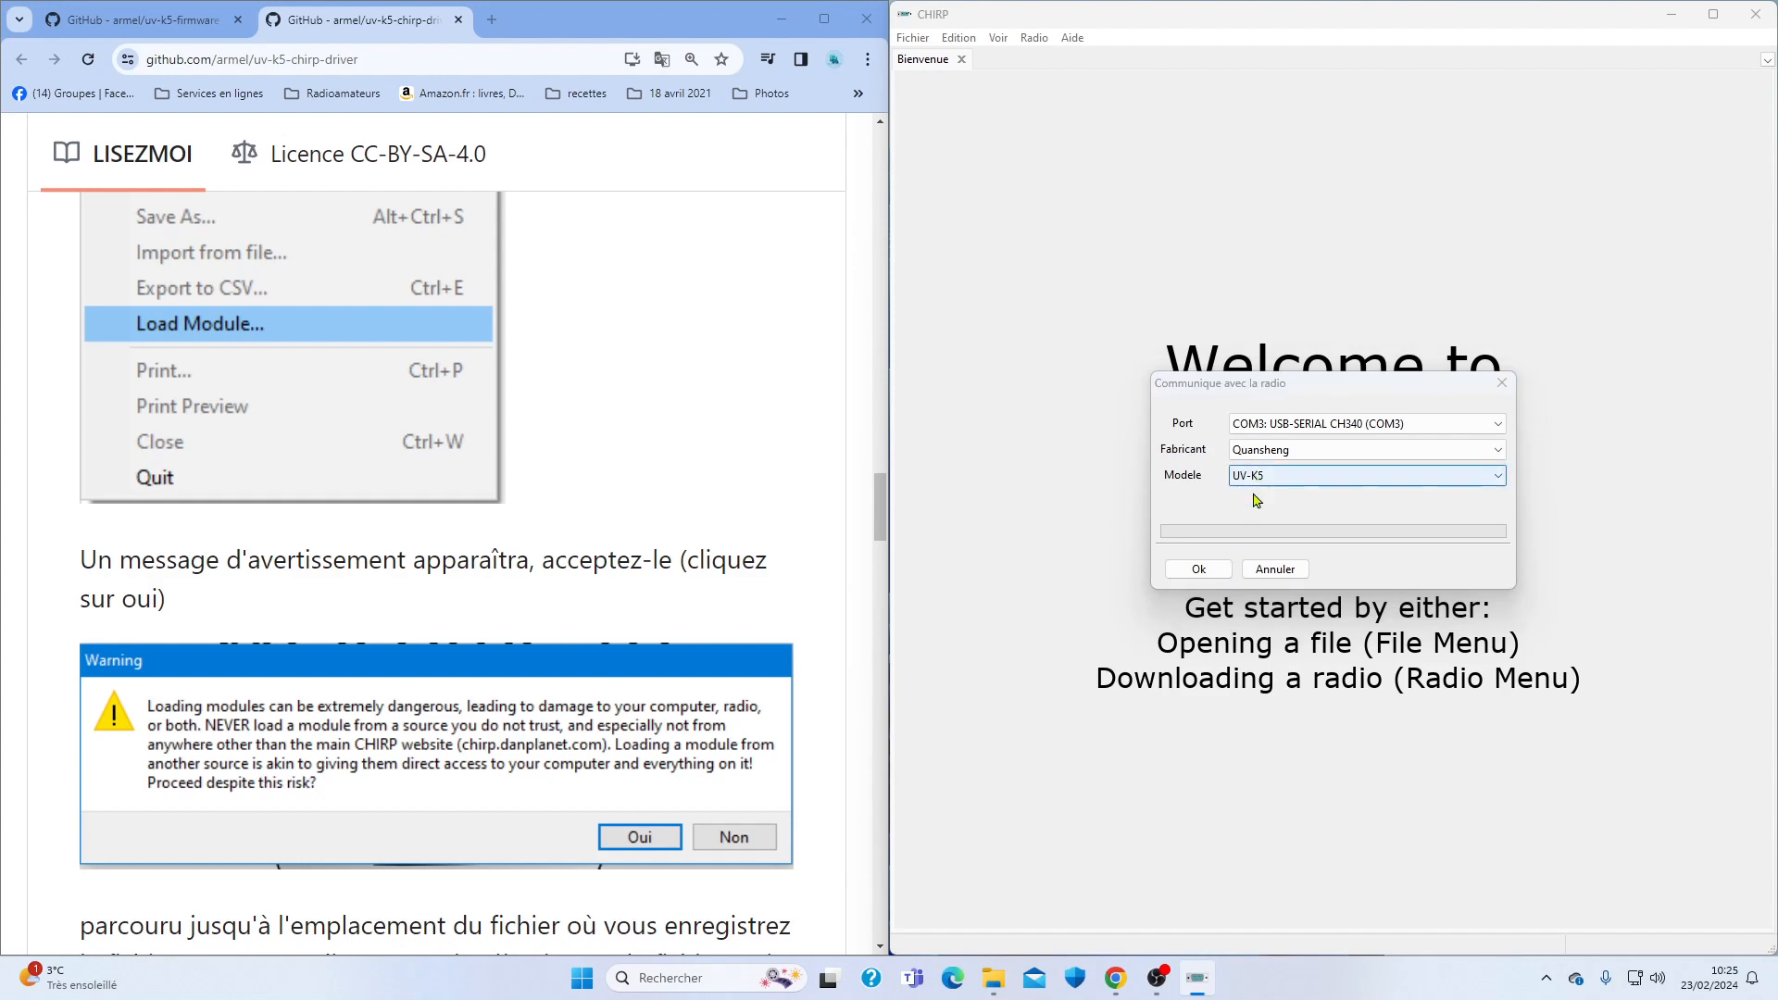
left_click(1199, 570)
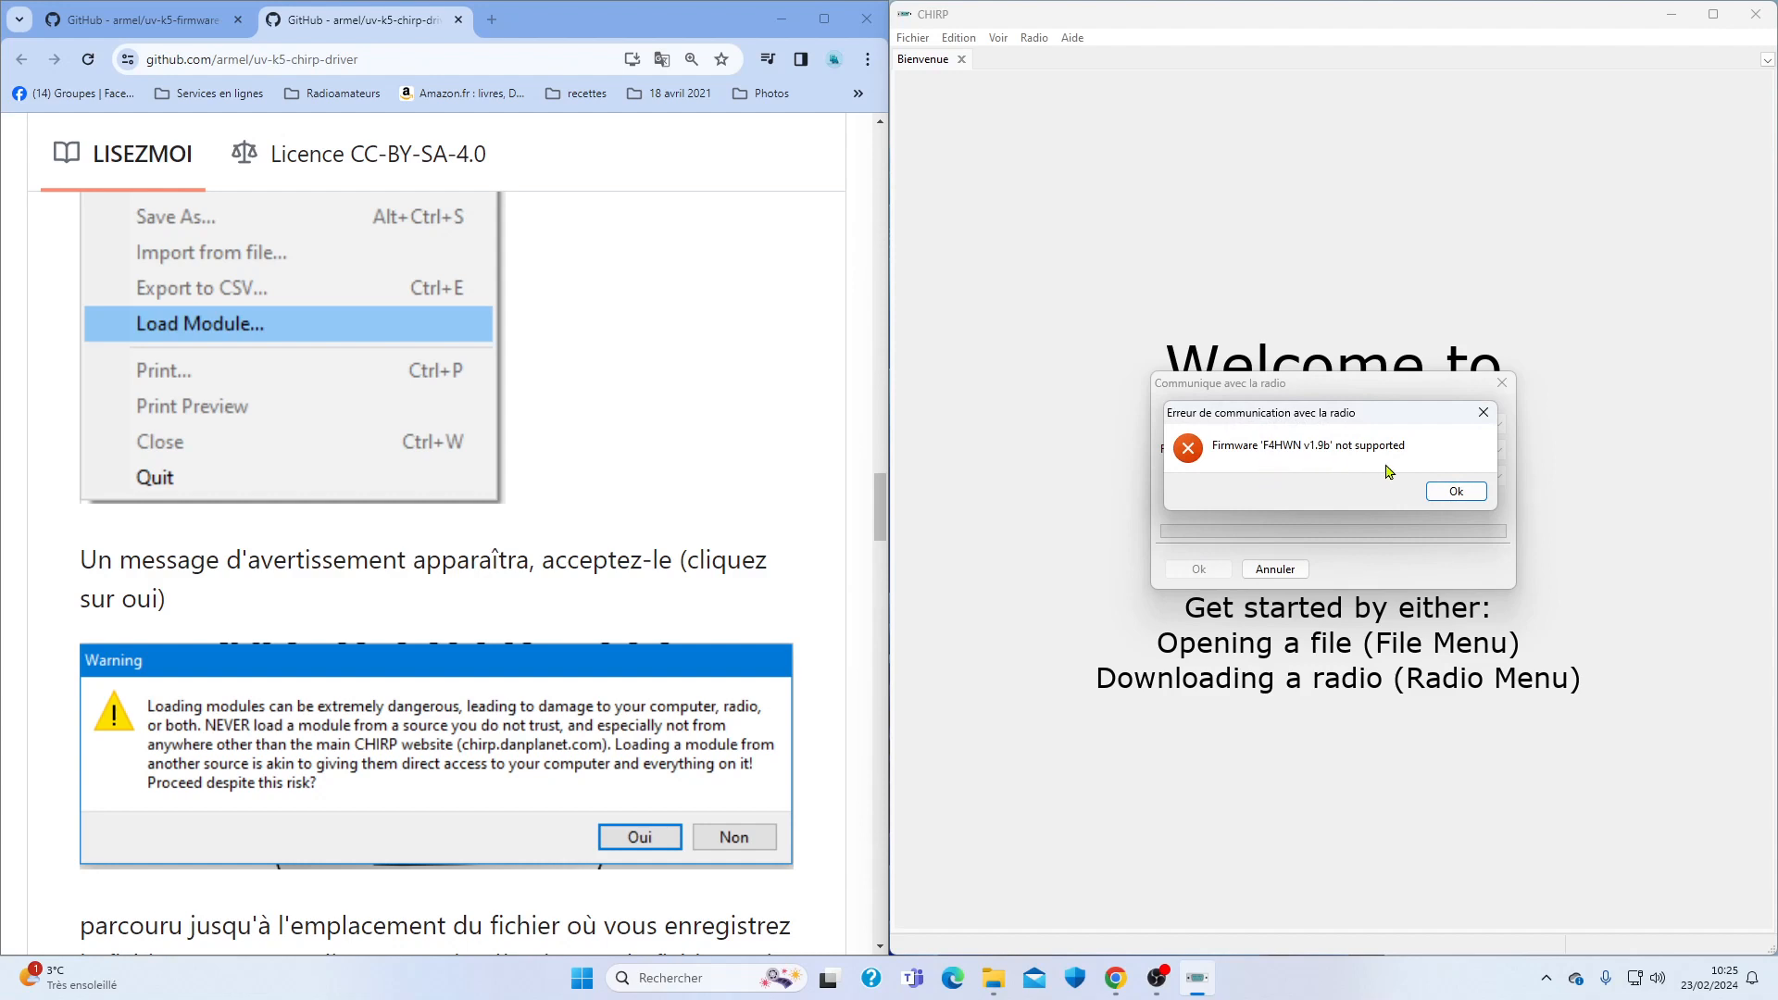
left_click(1486, 417)
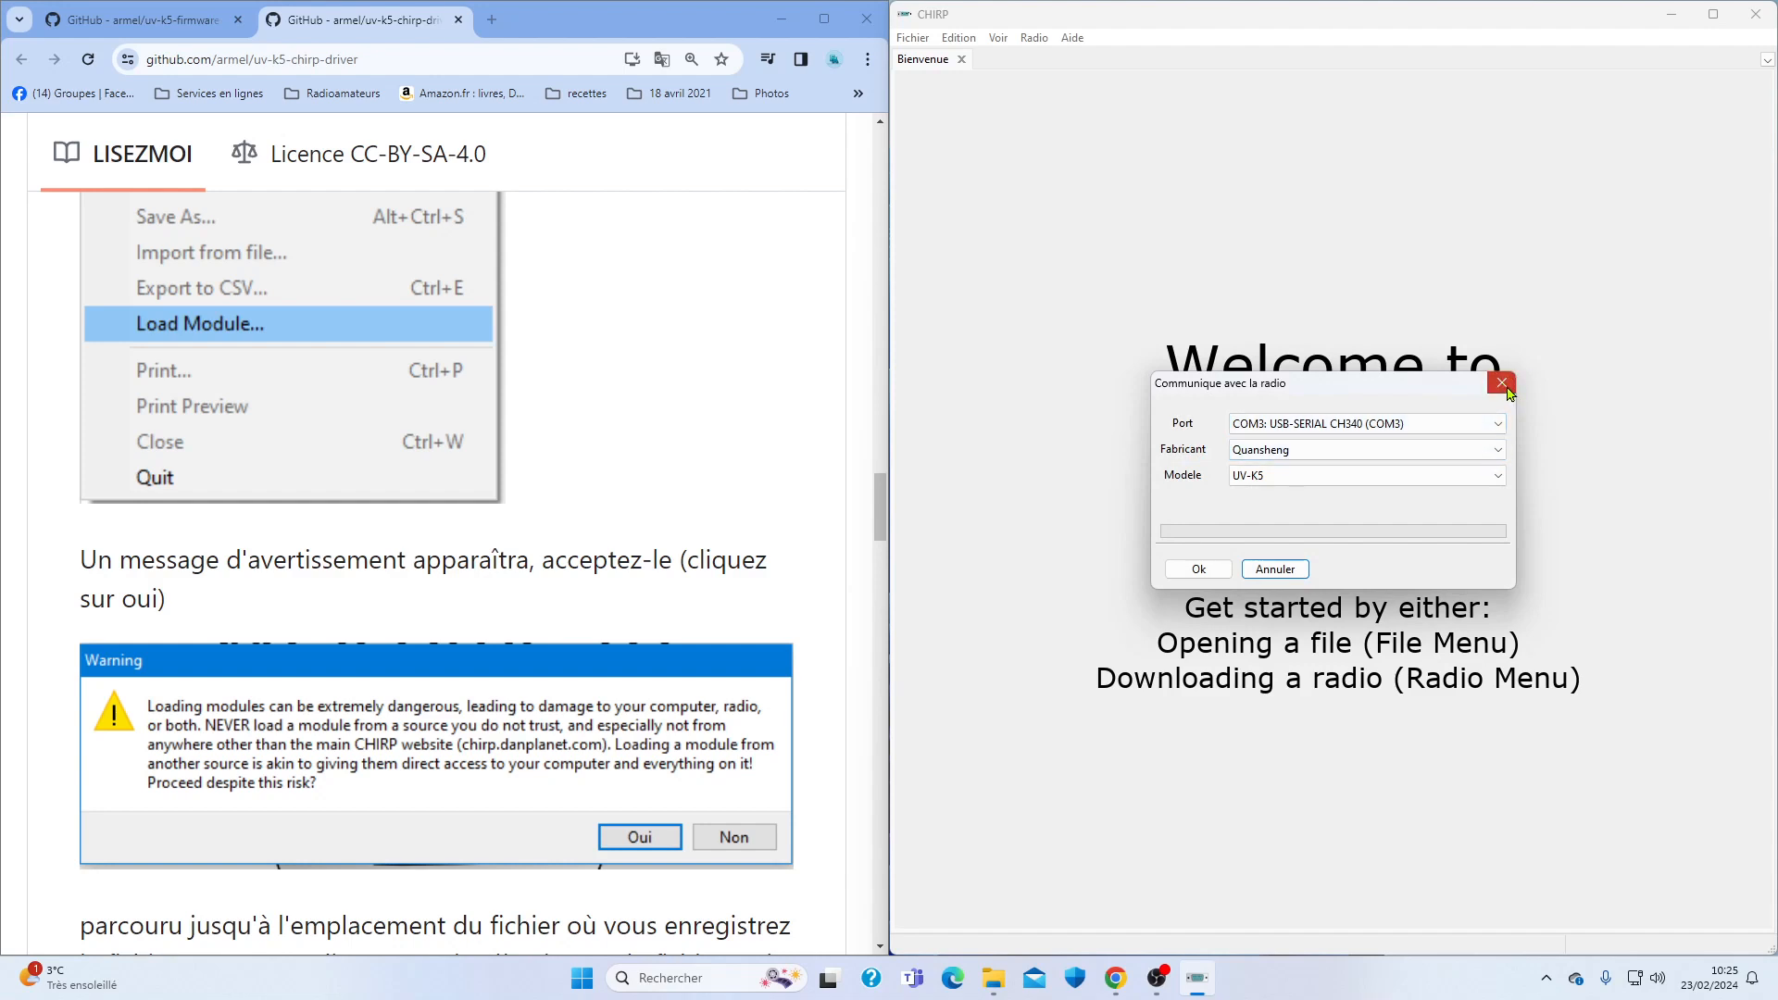
left_click(1507, 389)
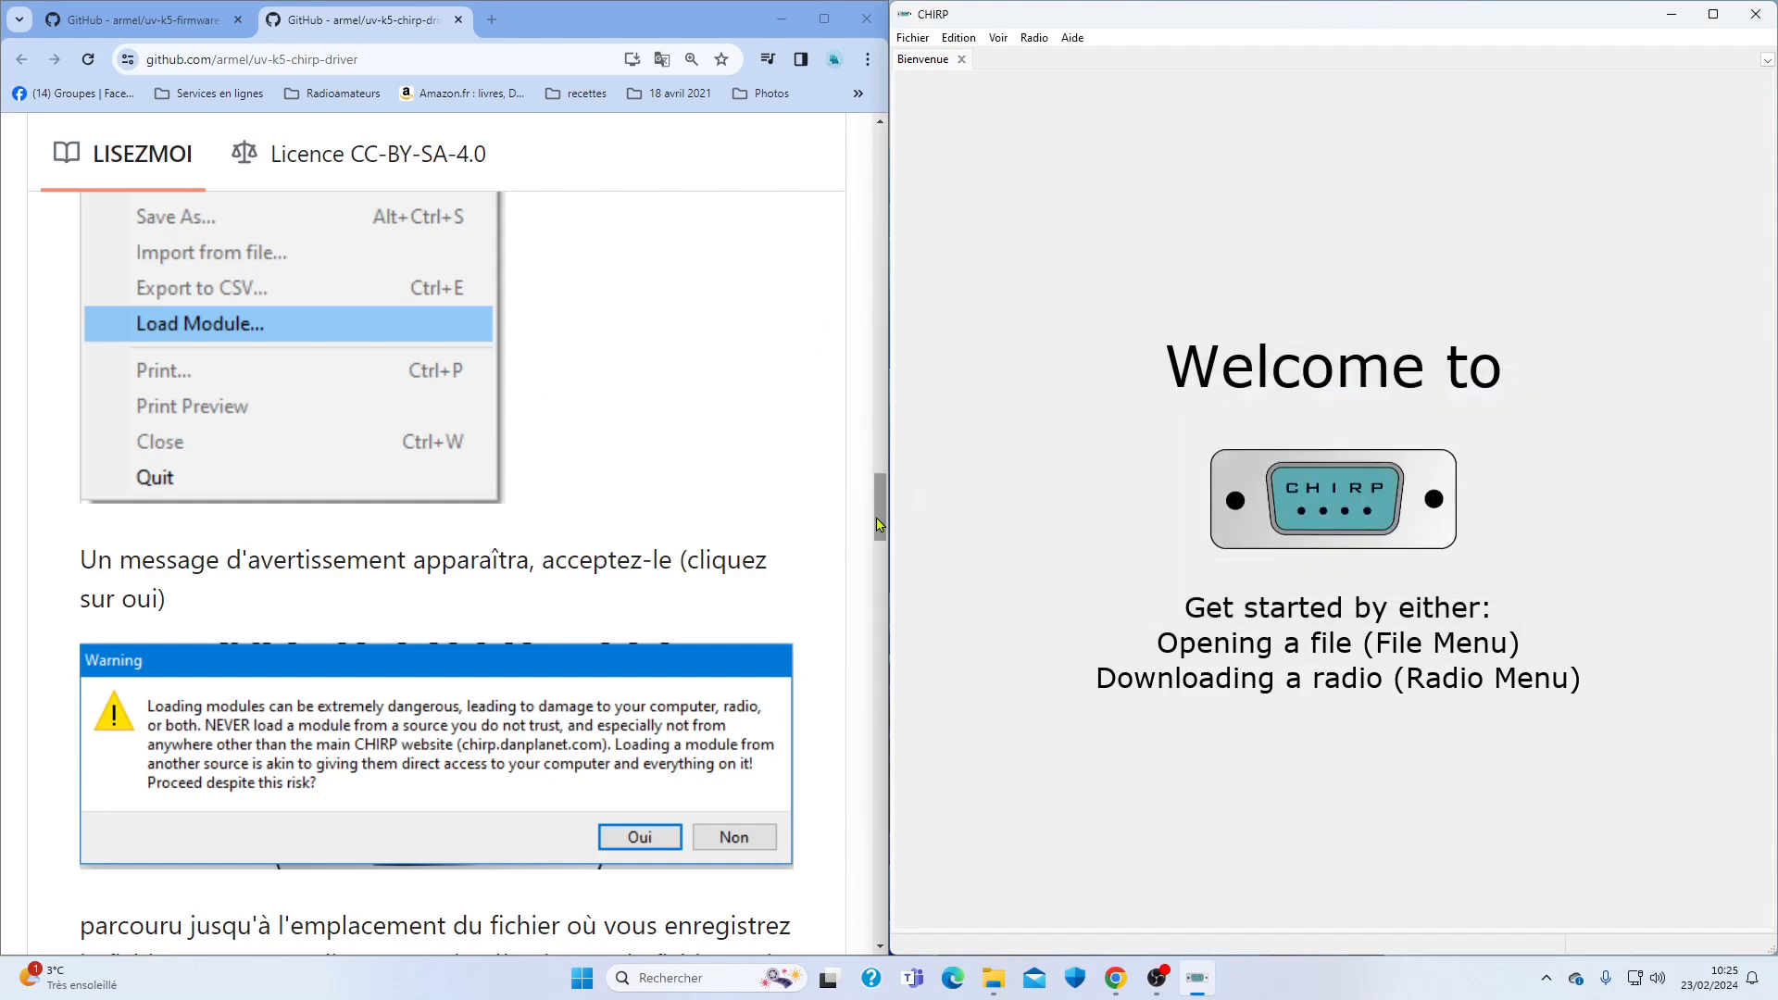
Review the driver README's sections on loading the module, choosing the radio model and uploading settings to the radio.
left_click_drag(875, 518, 874, 520)
scroll(874, 526, "down", 12)
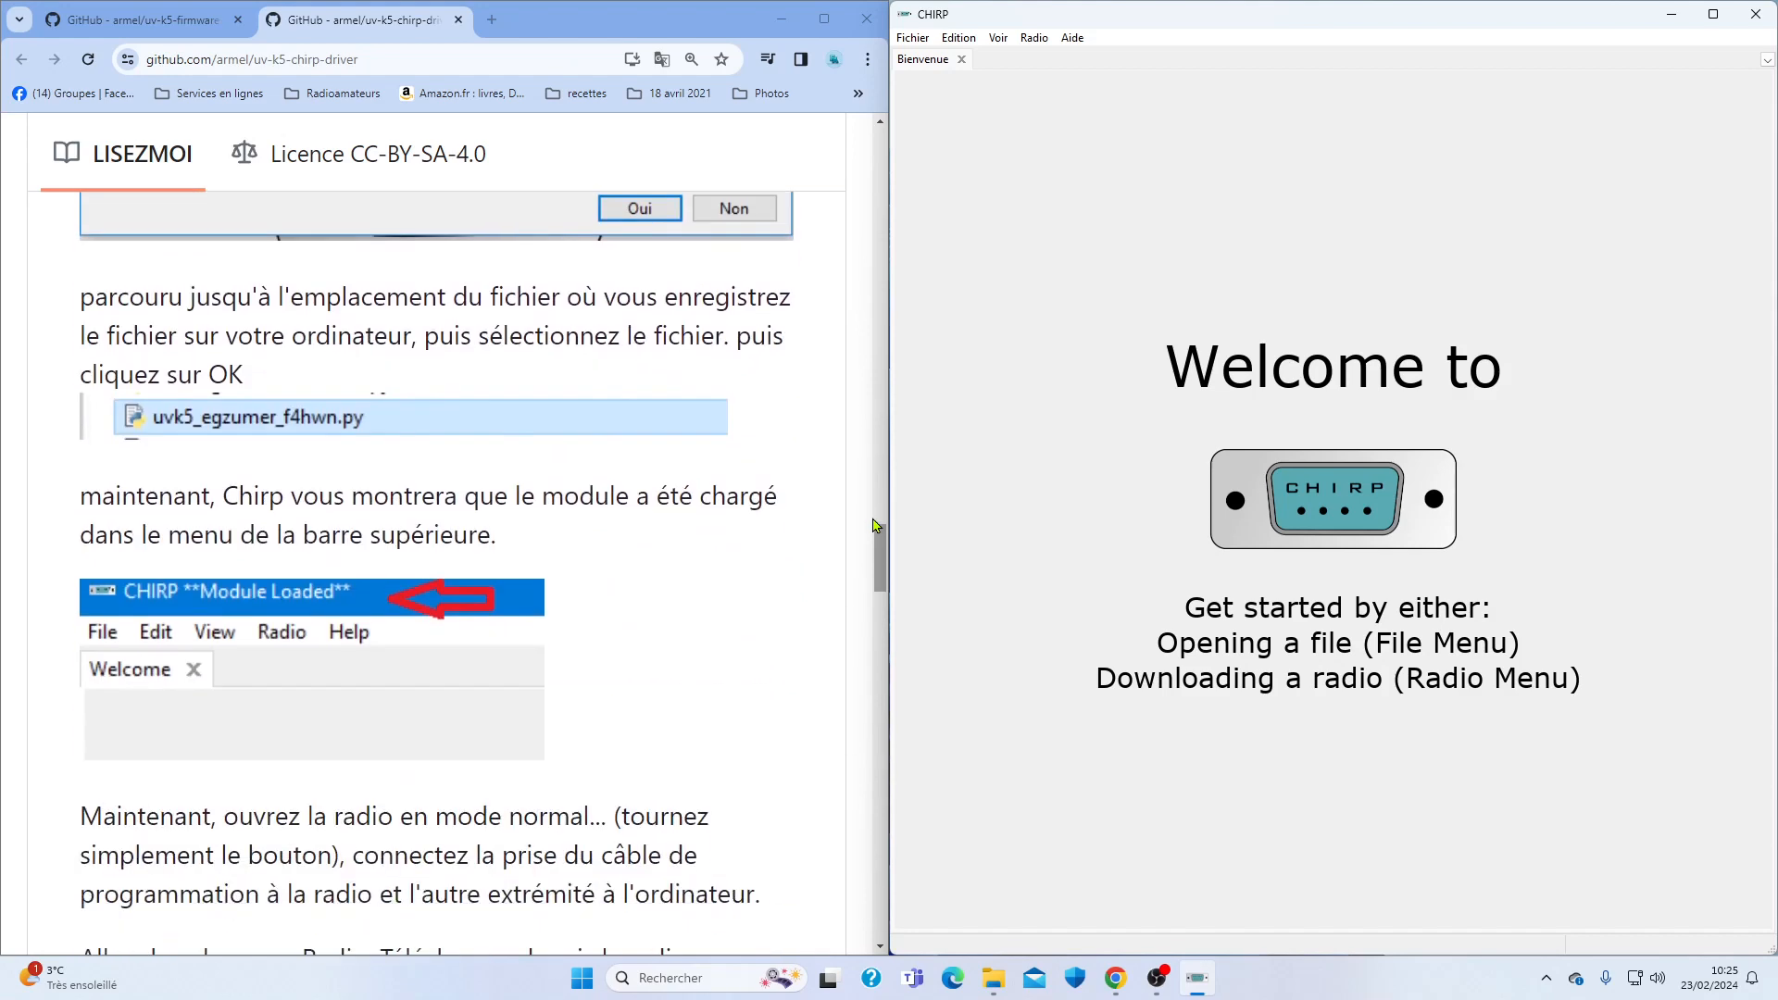
scroll(874, 526, "down", 12)
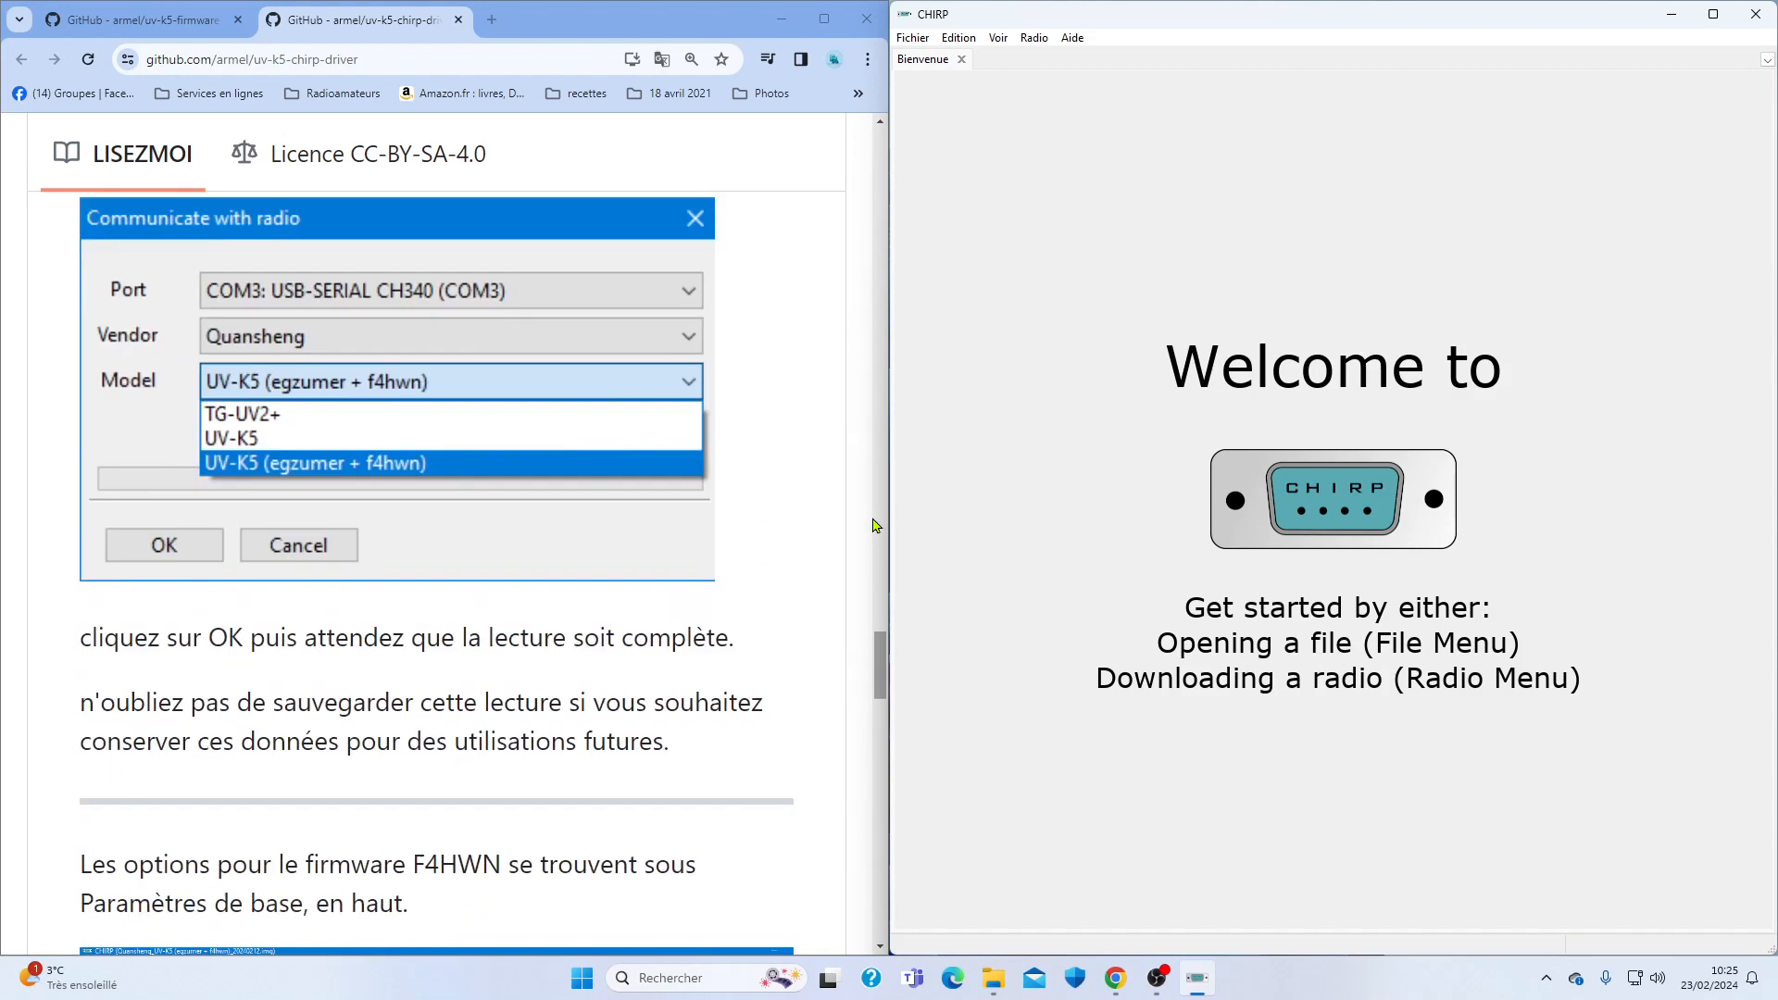
scroll(874, 526, "down", 12)
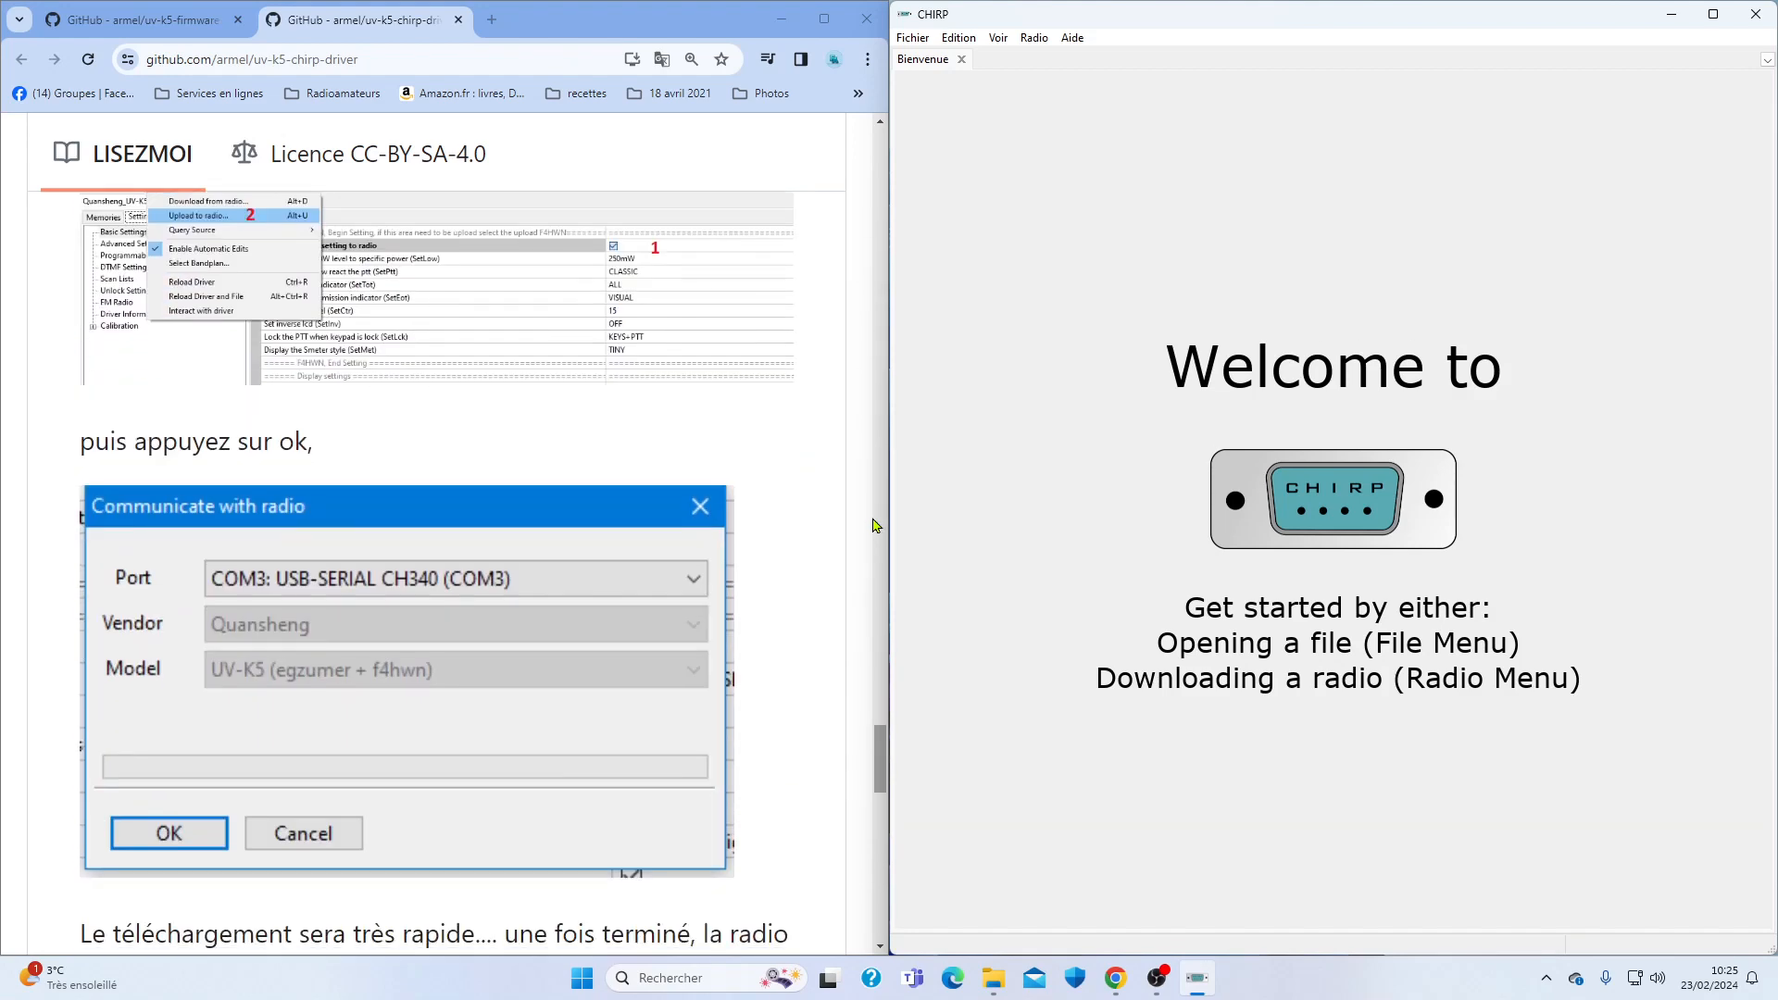
scroll(874, 526, "down", 5)
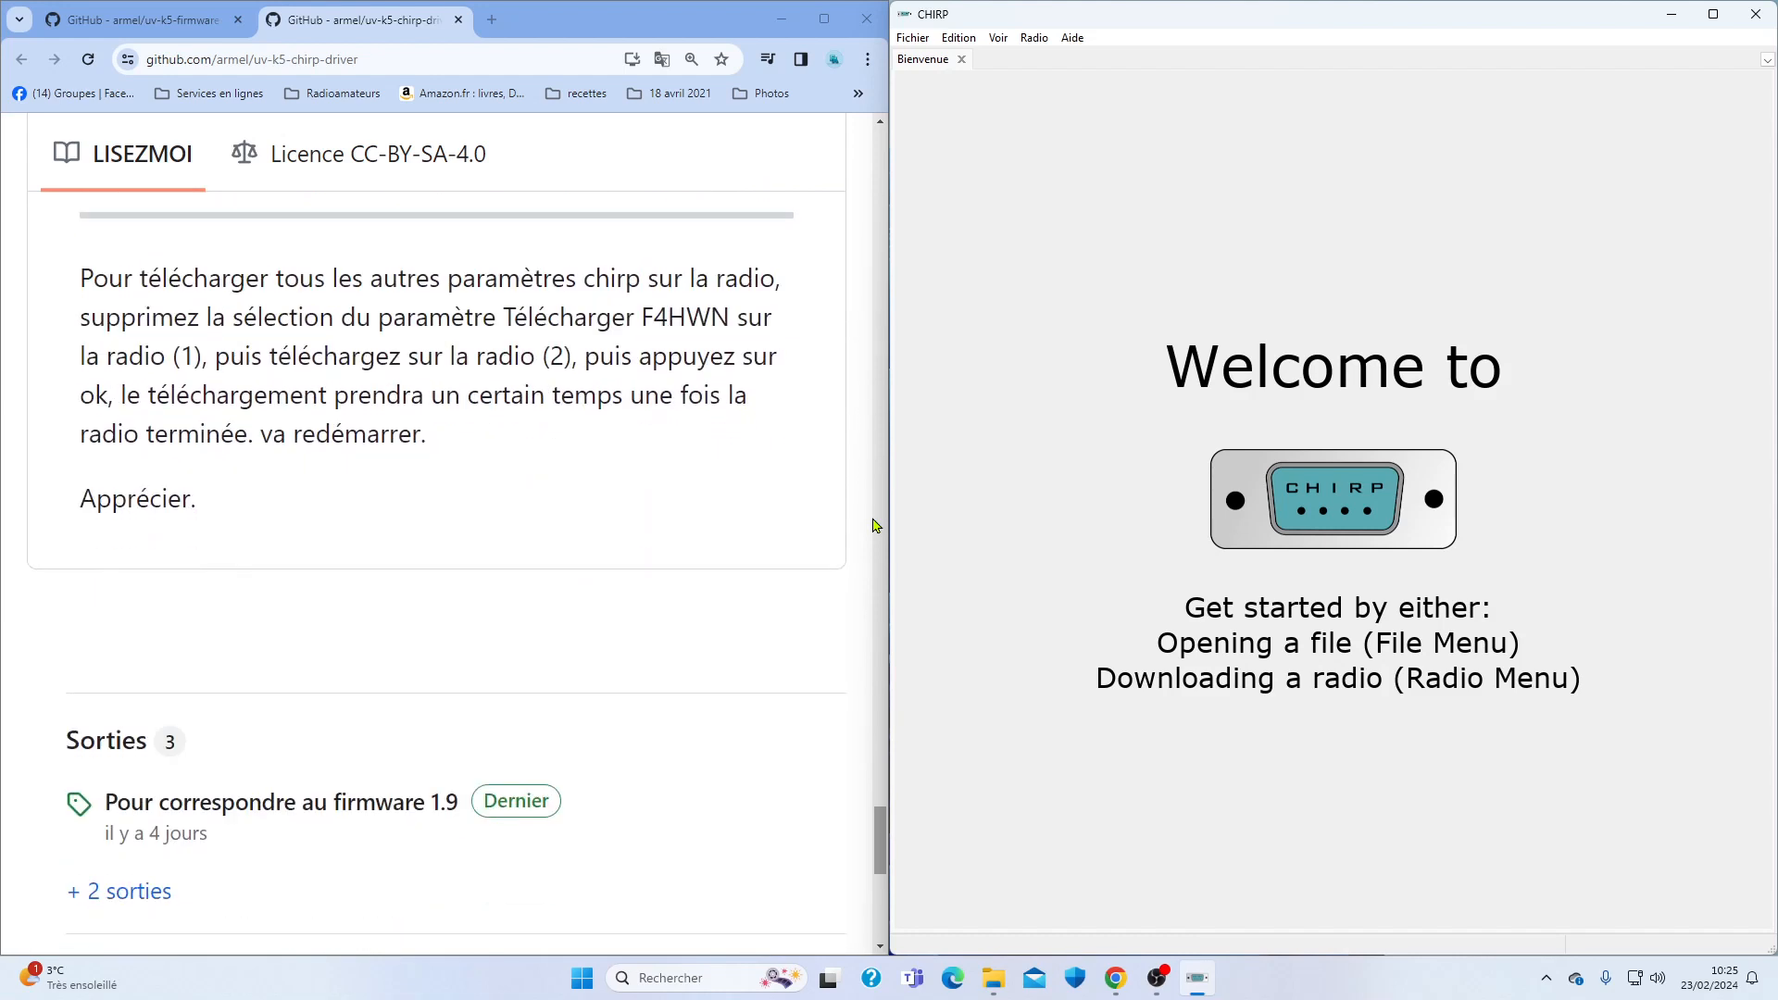
Go back through the driver README to the first-time setup instructions on enabling developer mode in CHIRP.
scroll(874, 526, "up", 9)
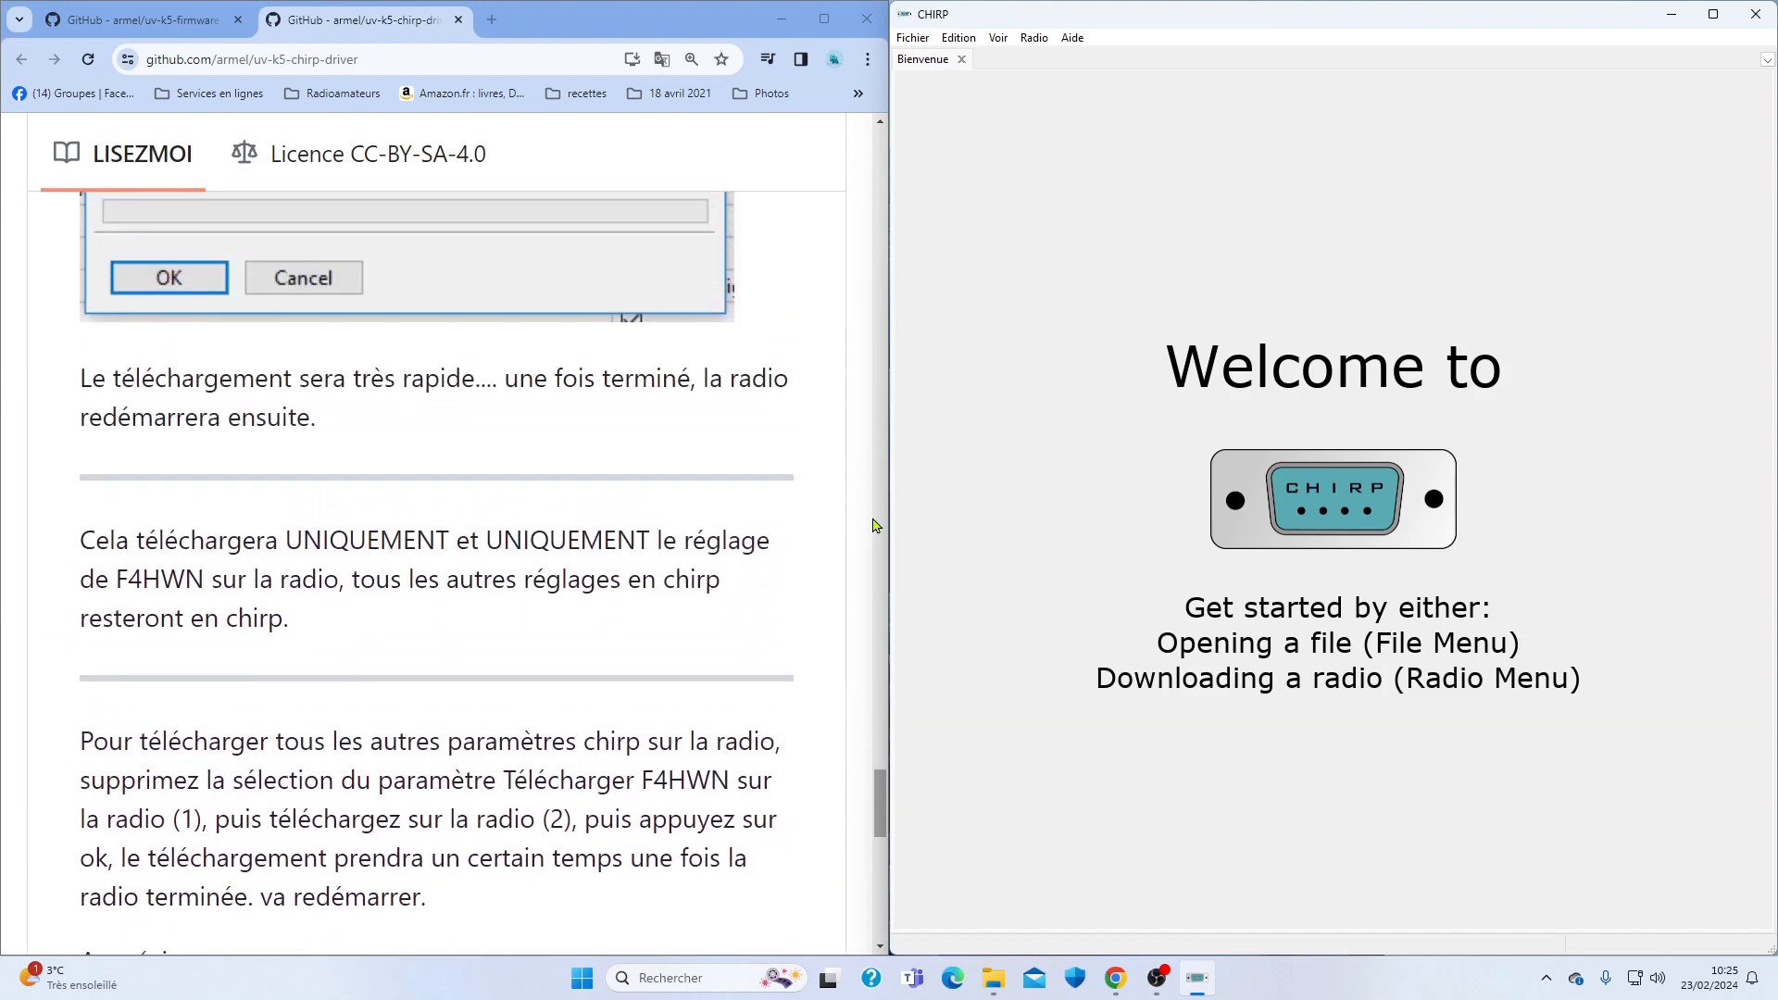
scroll(874, 526, "up", 11)
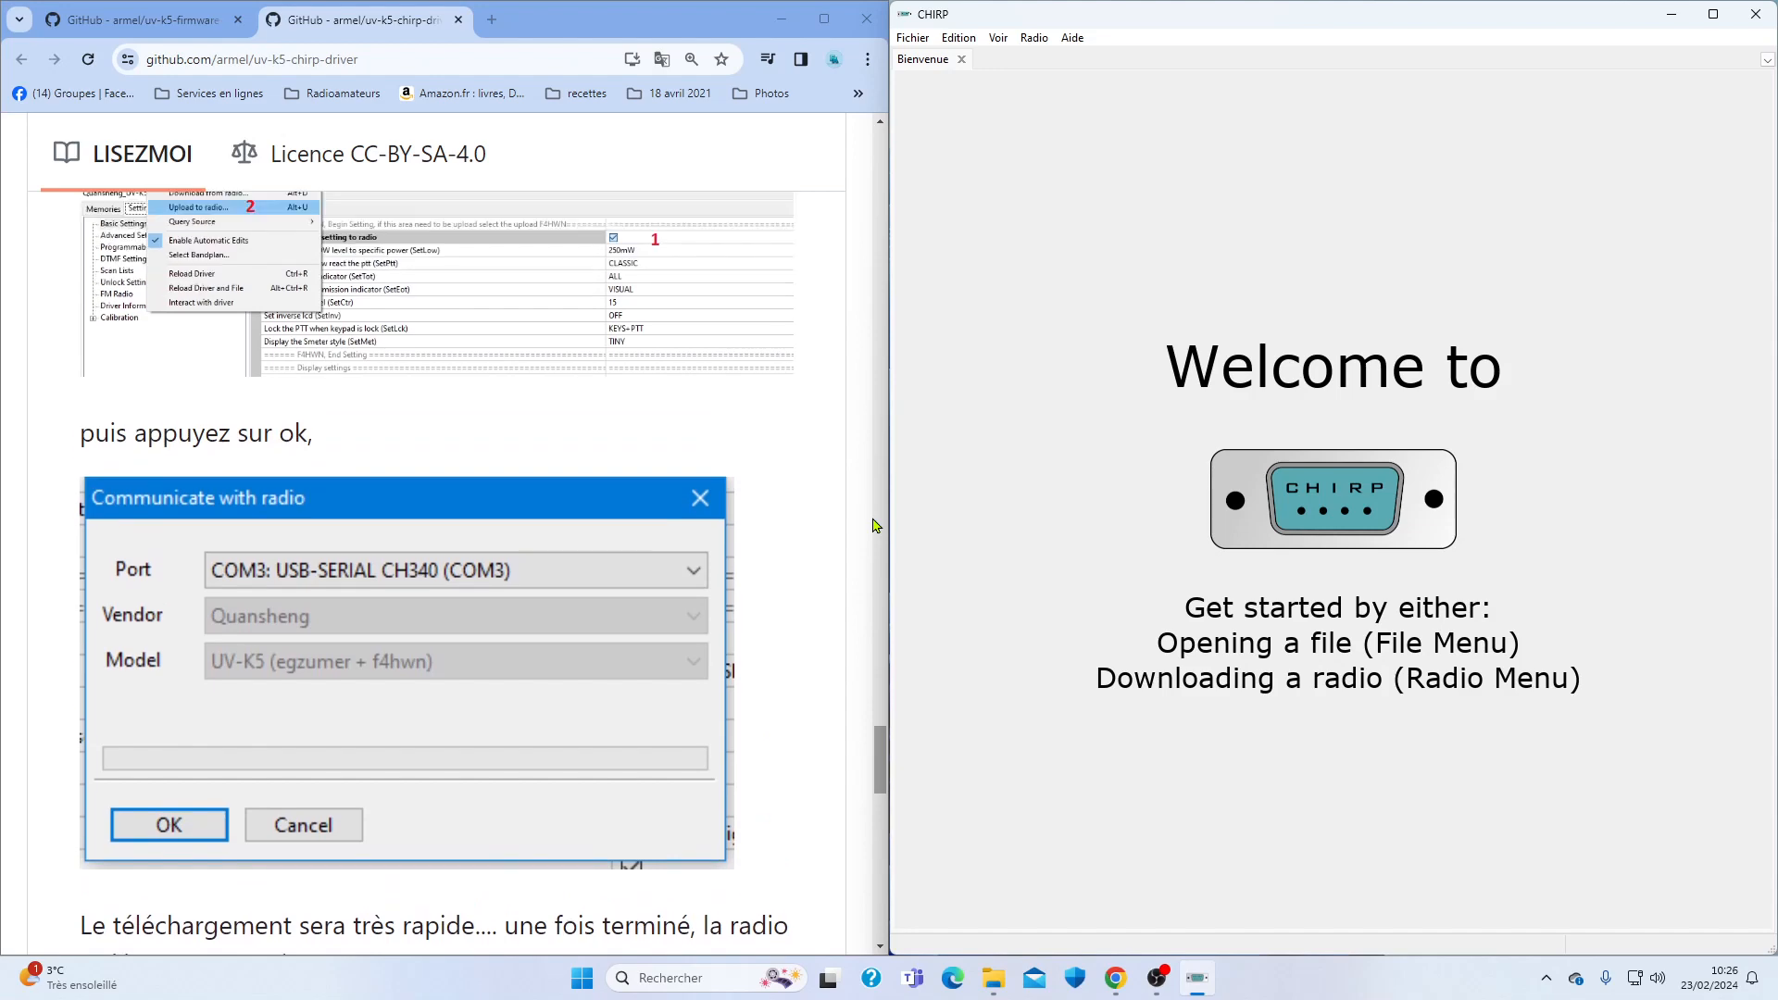
scroll(874, 526, "up", 15)
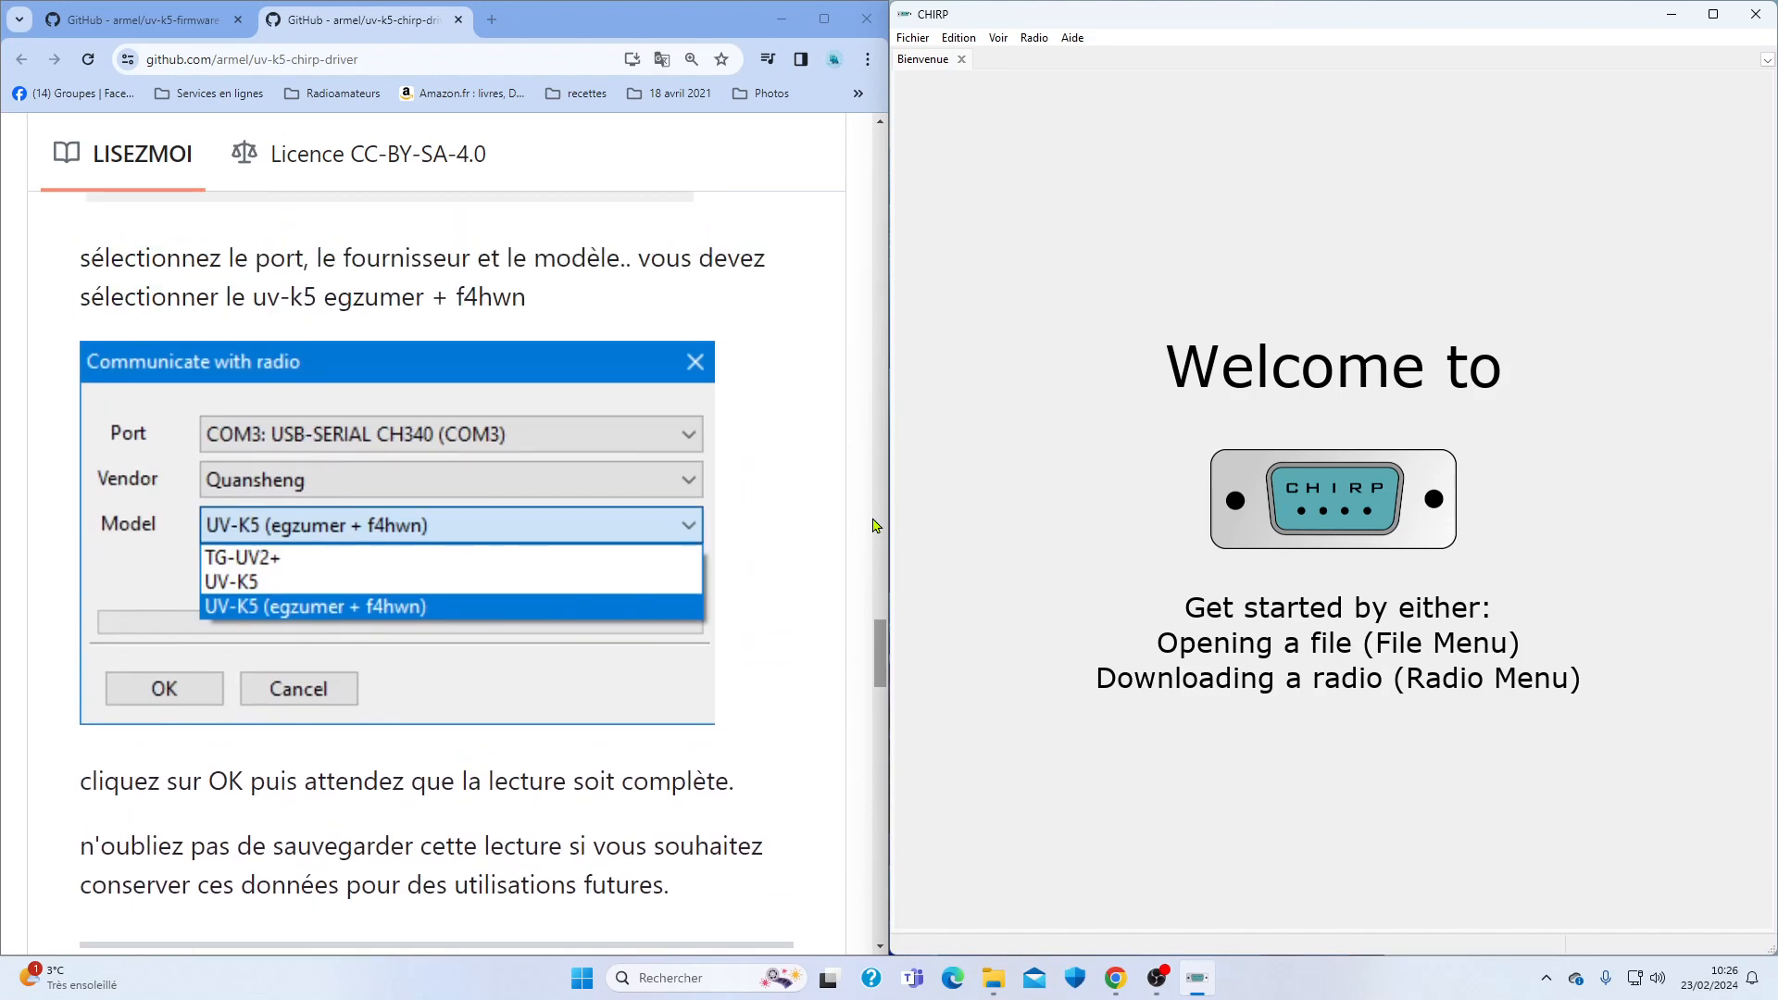
scroll(875, 526, "up", 14)
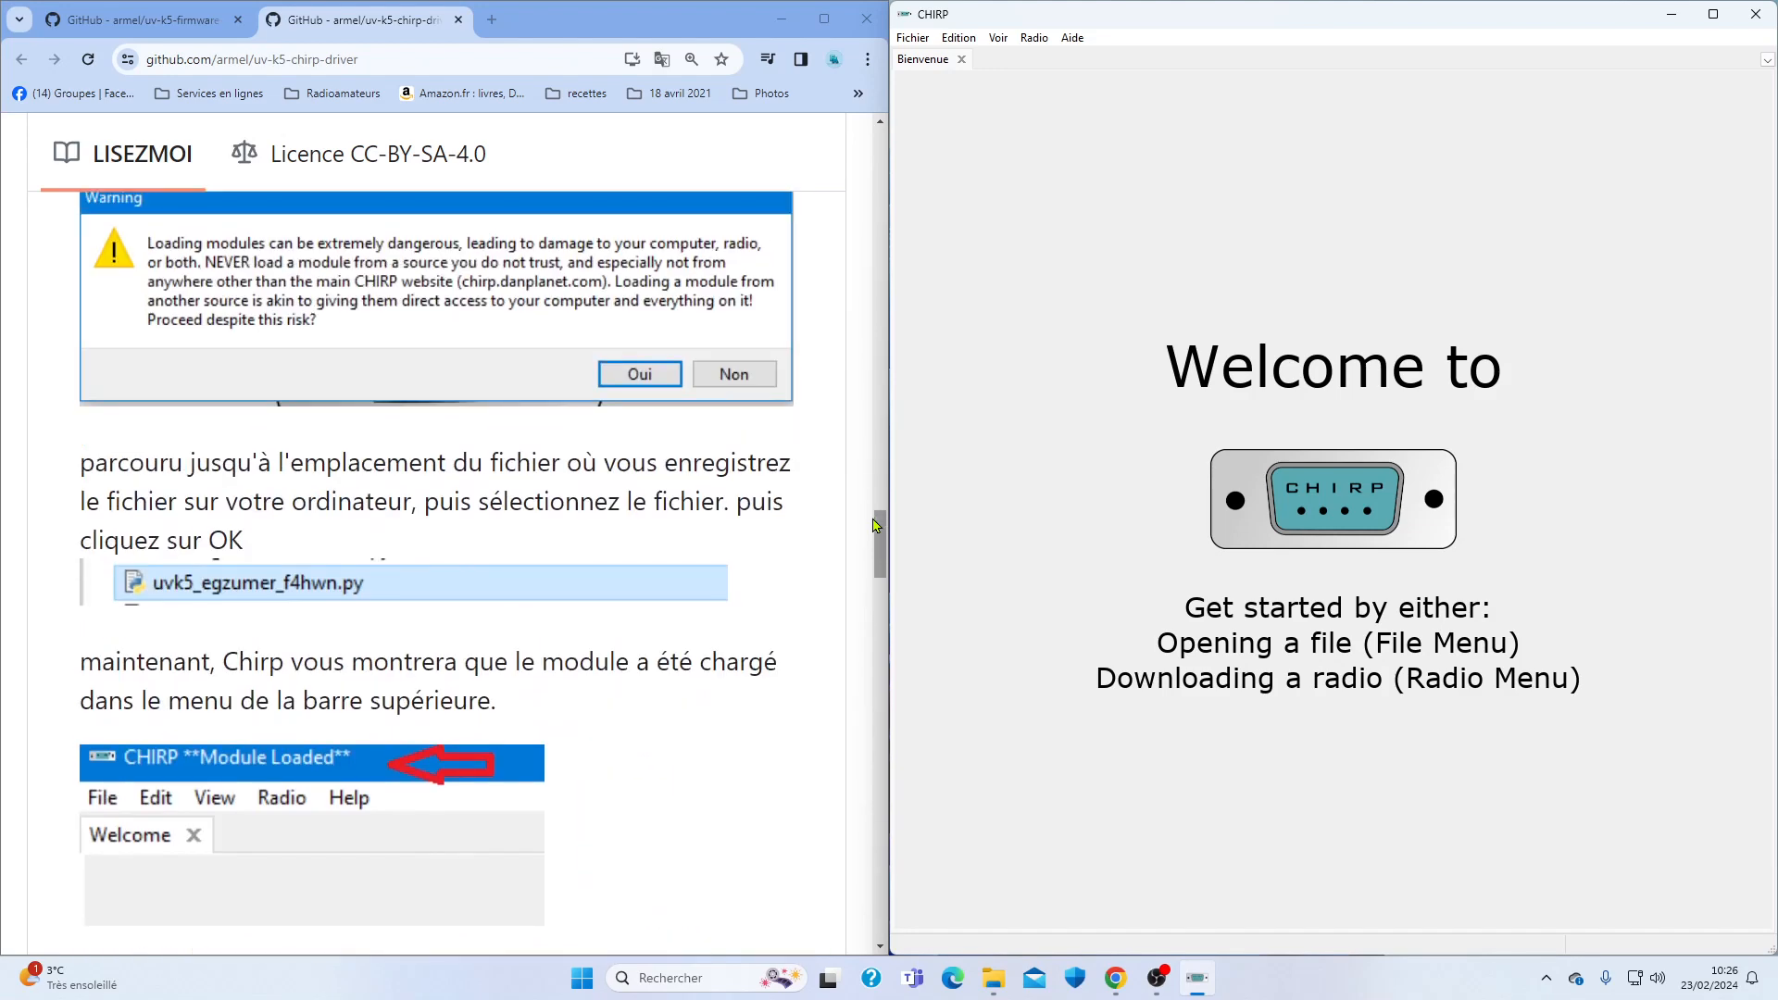
scroll(875, 526, "up", 4)
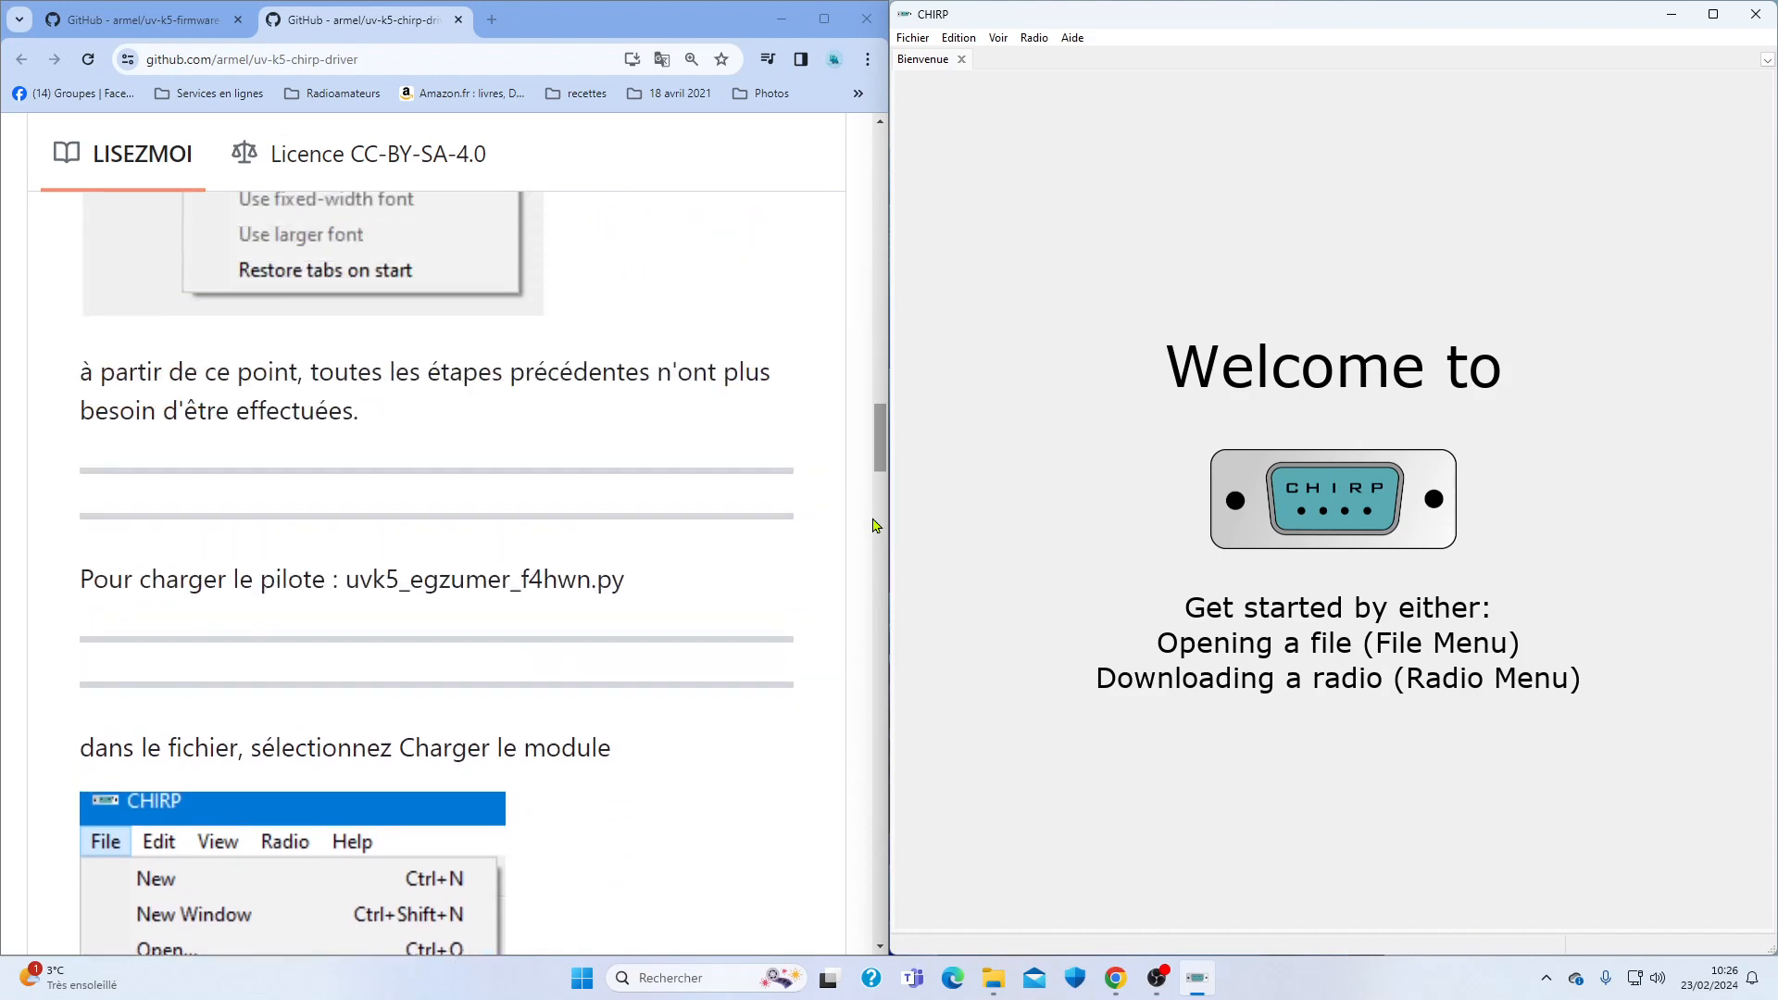
scroll(874, 526, "up", 20)
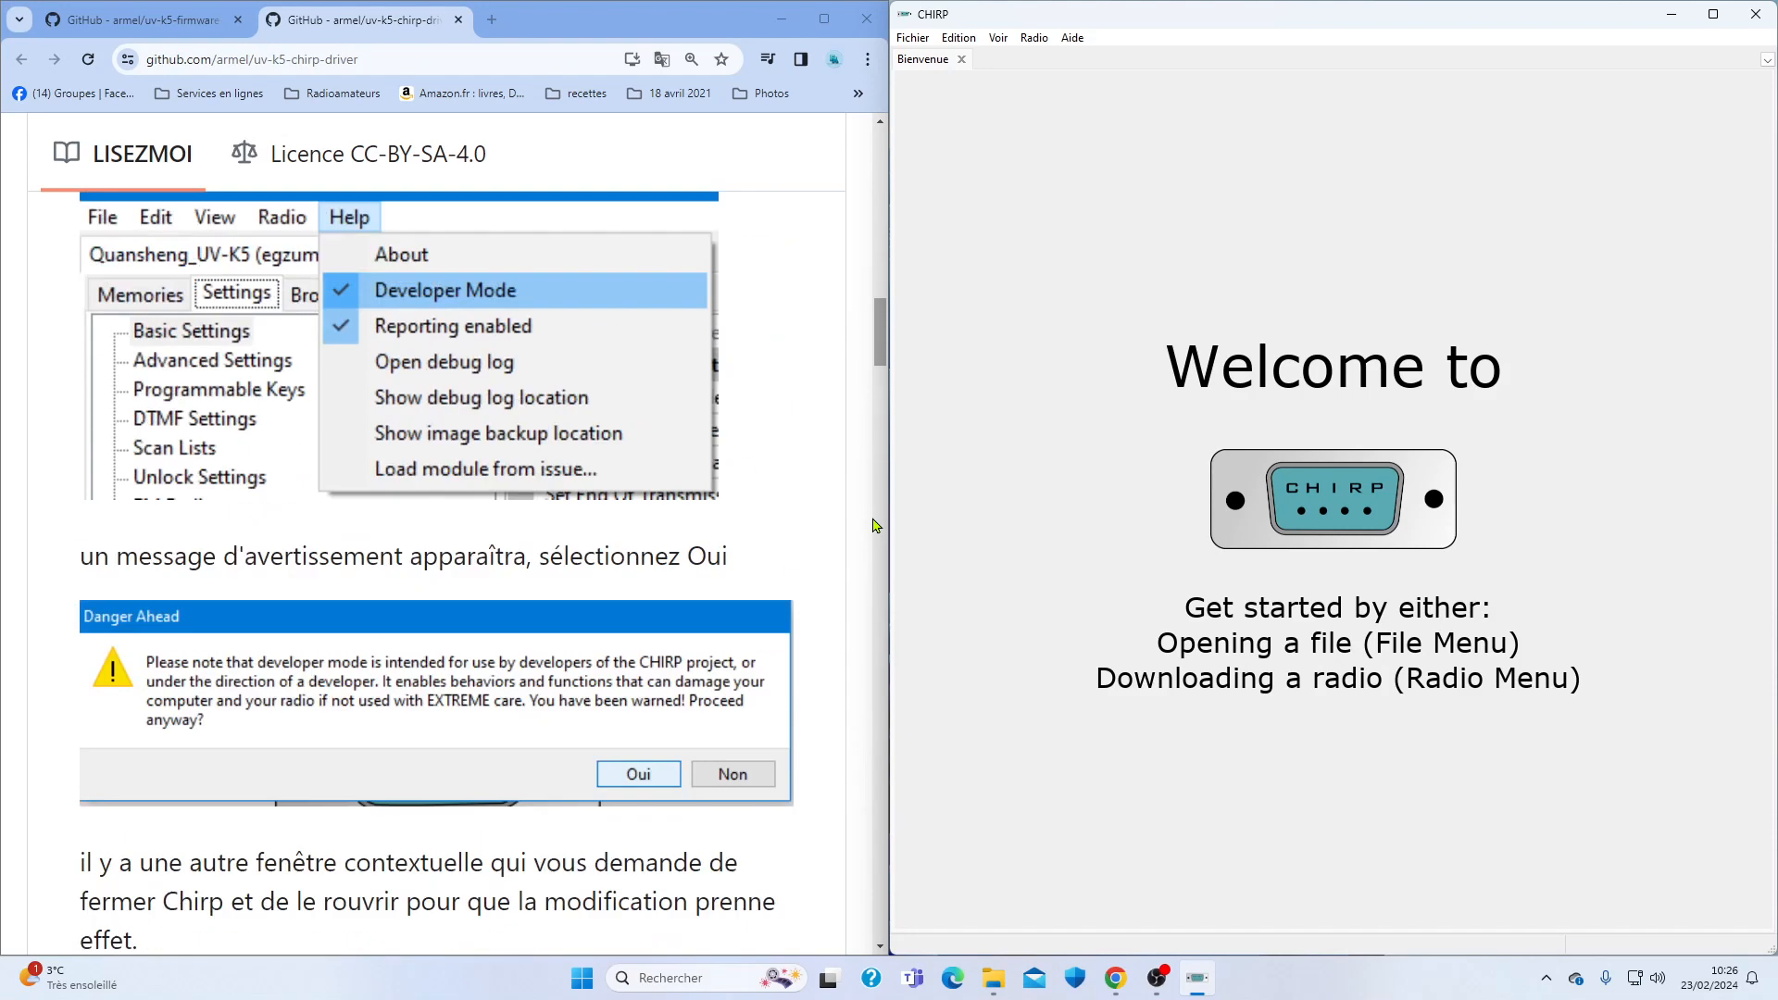
scroll(874, 526, "up", 4)
scroll(874, 526, "up", 6)
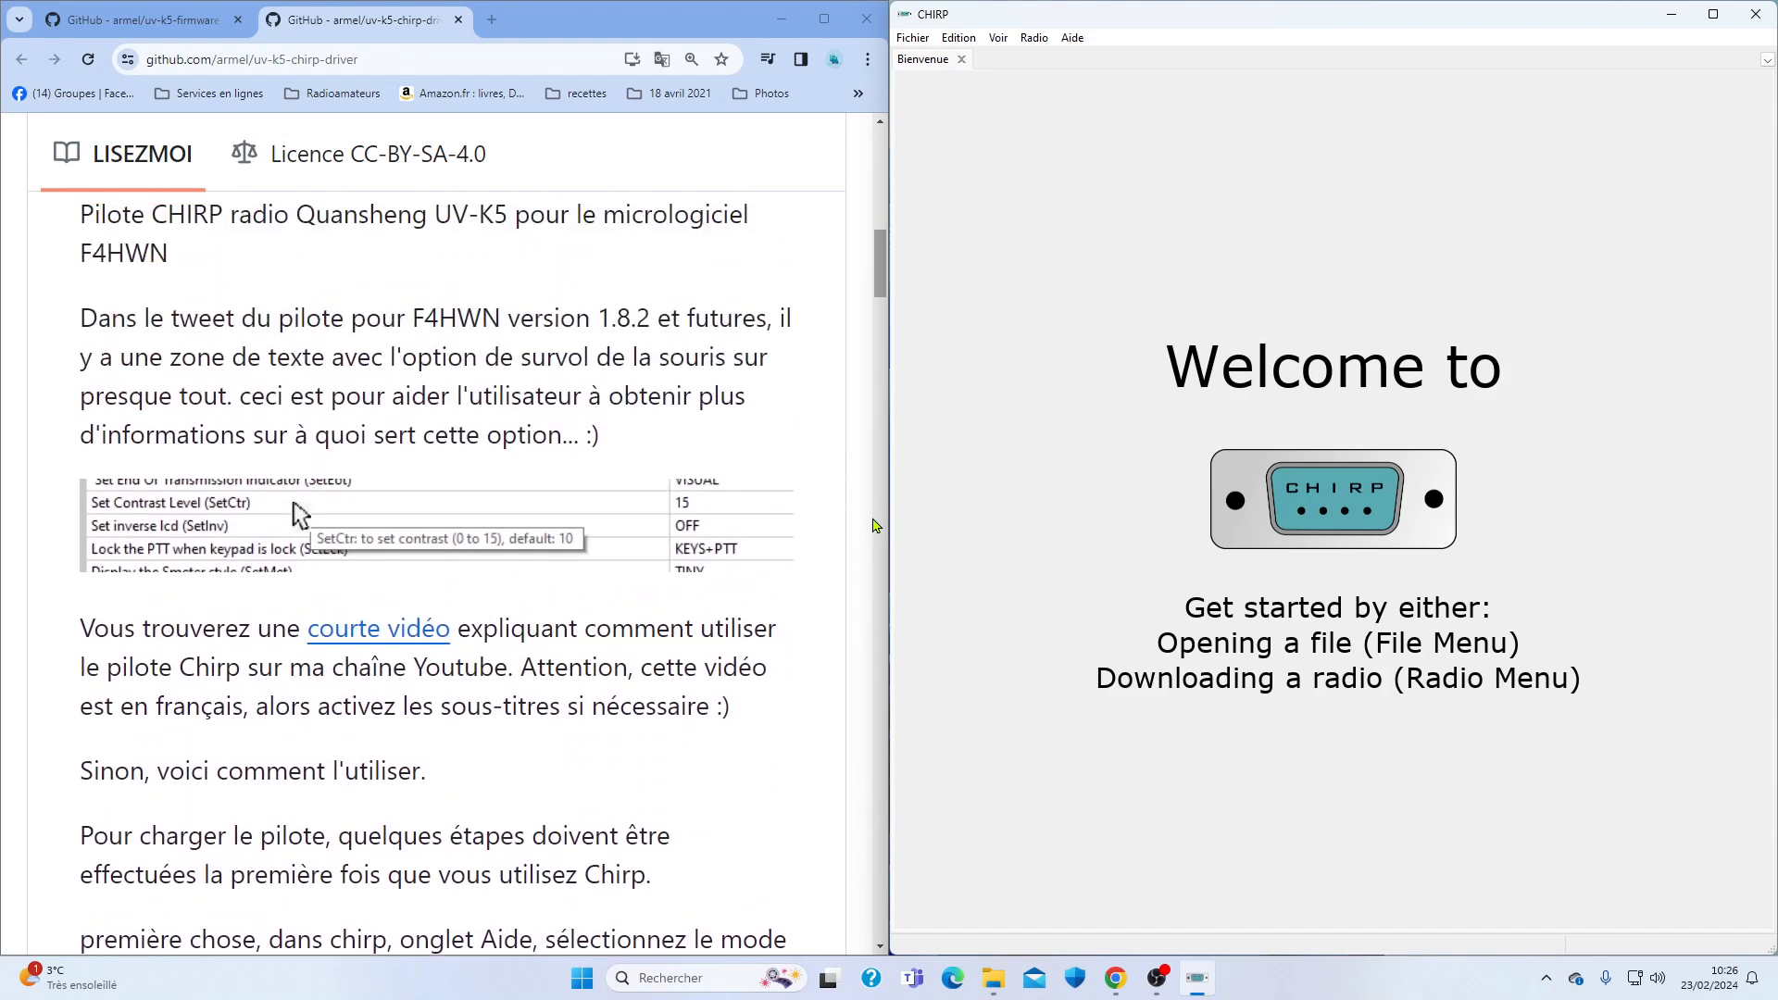
scroll(874, 526, "down", 3)
scroll(875, 526, "down", 5)
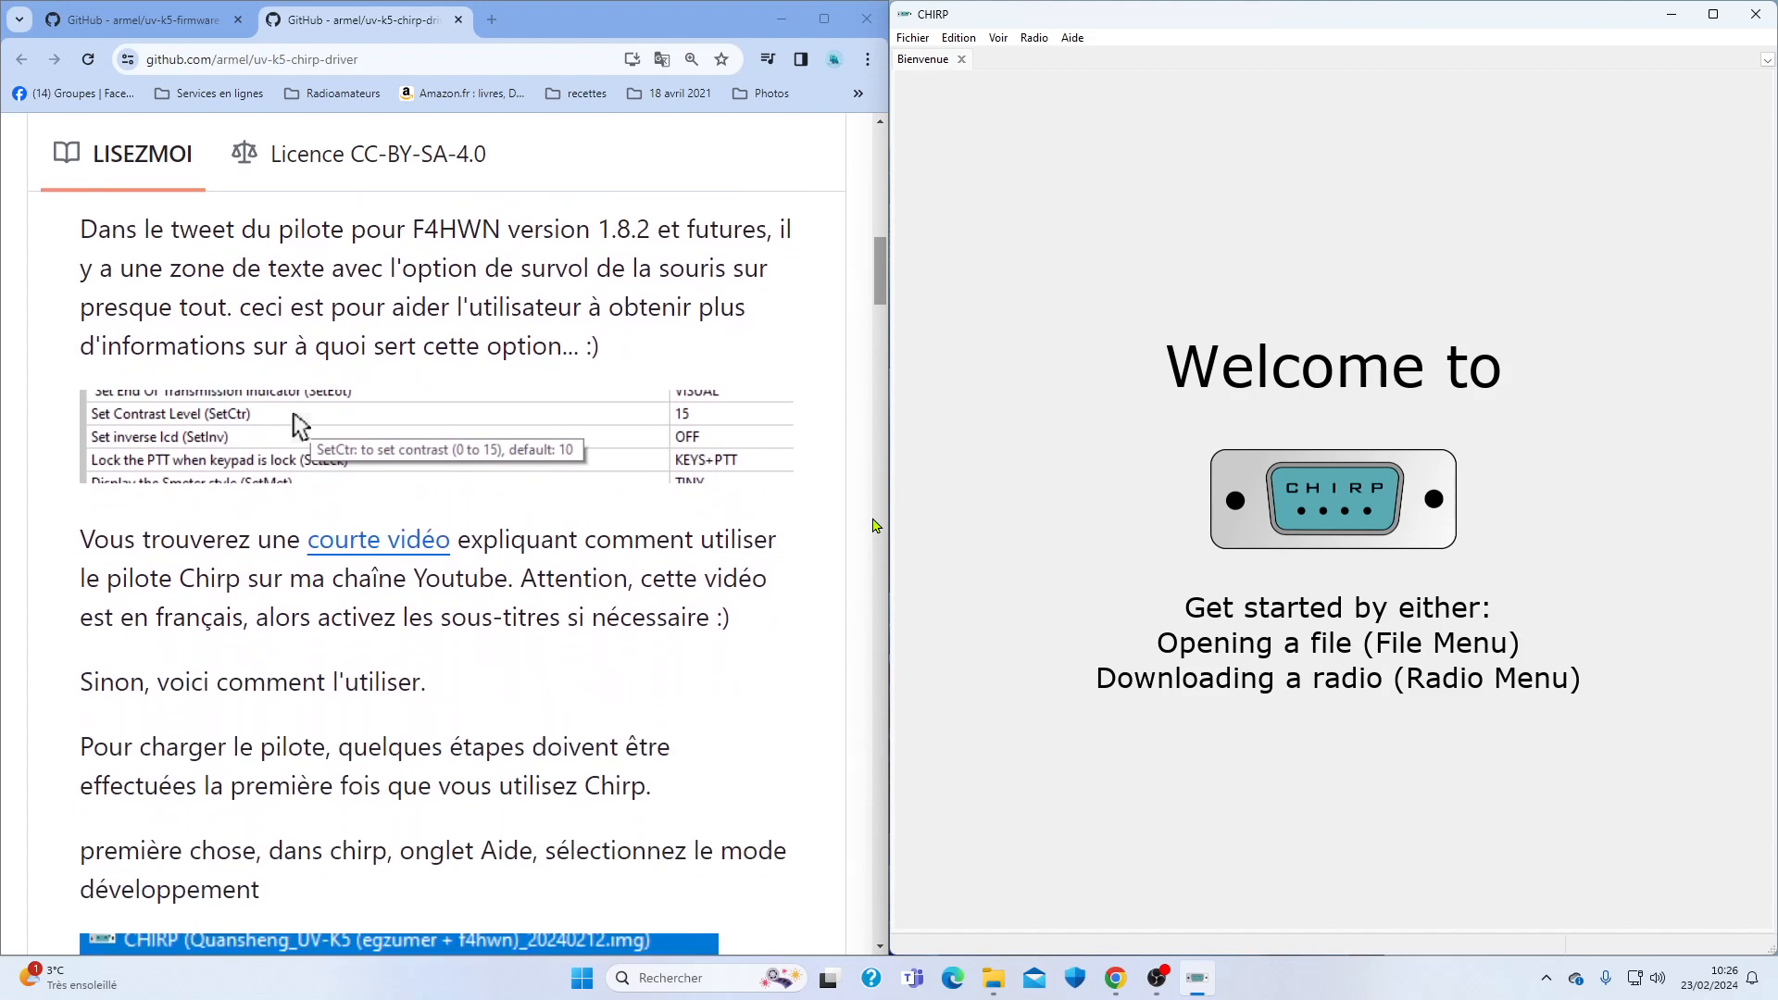
scroll(874, 526, "down", 1)
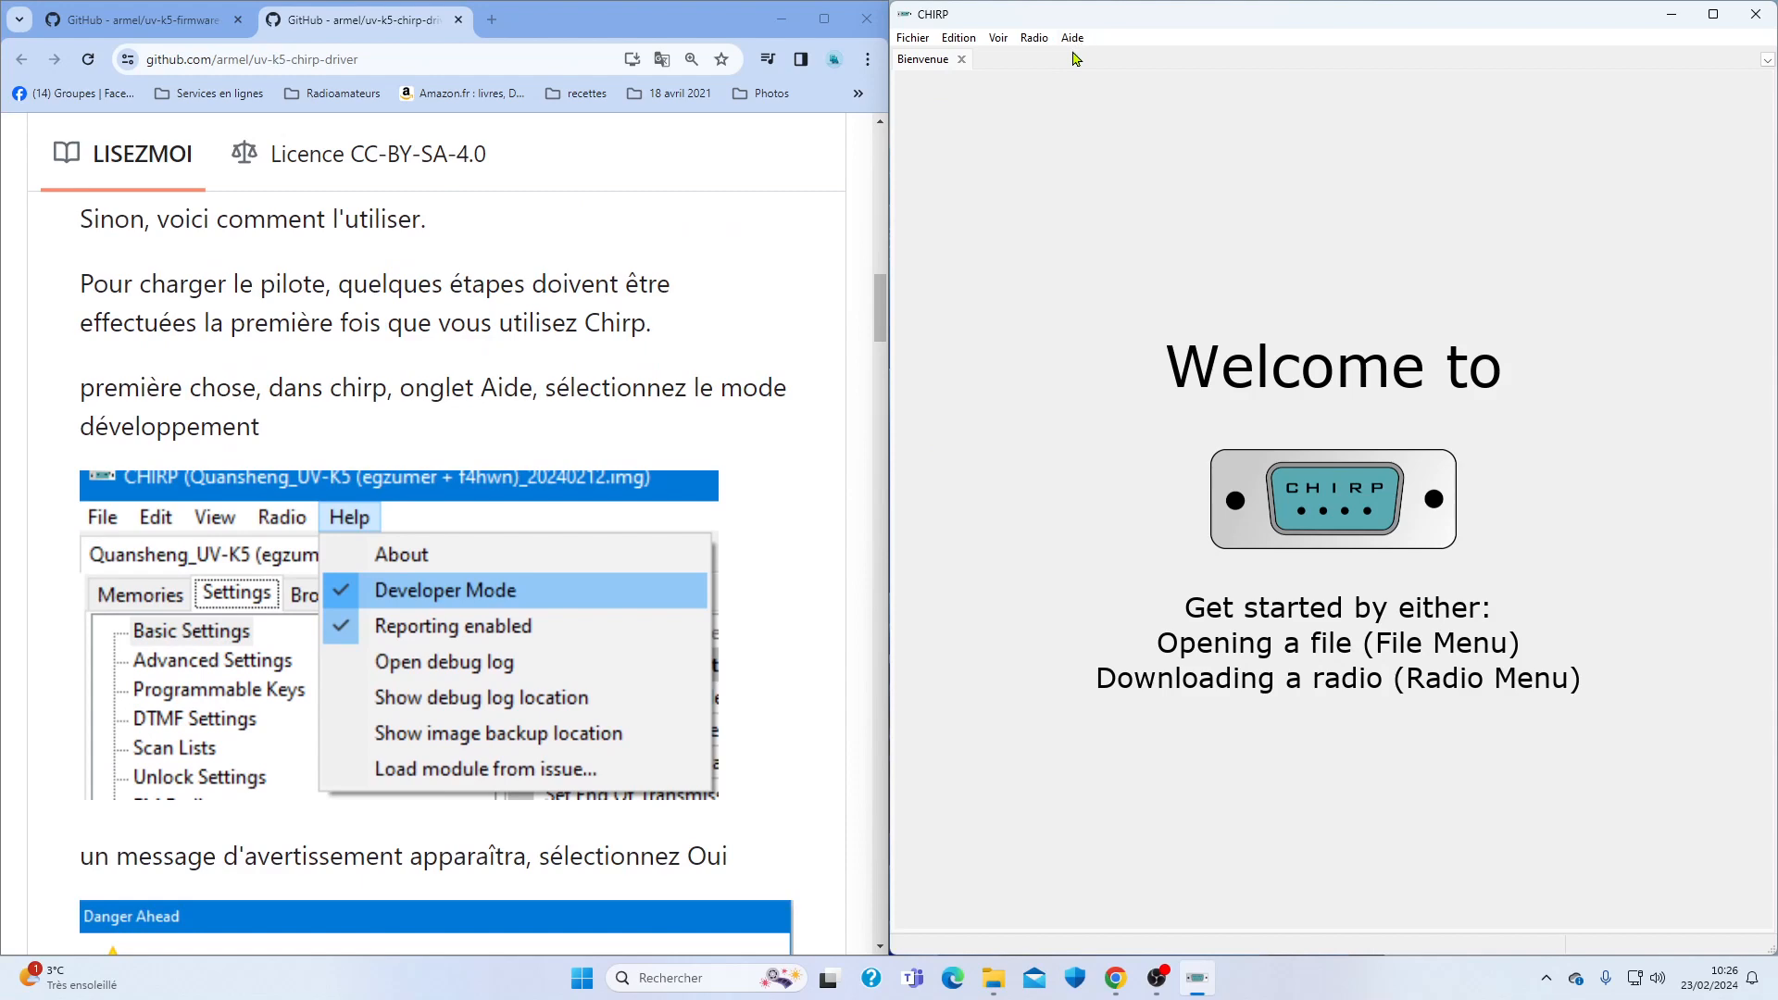
View the driver repository's download options and check the files in the extracted uv-k5-chirp-driver-main folder.
scroll(872, 321, "up", 4)
scroll(872, 320, "up", 12)
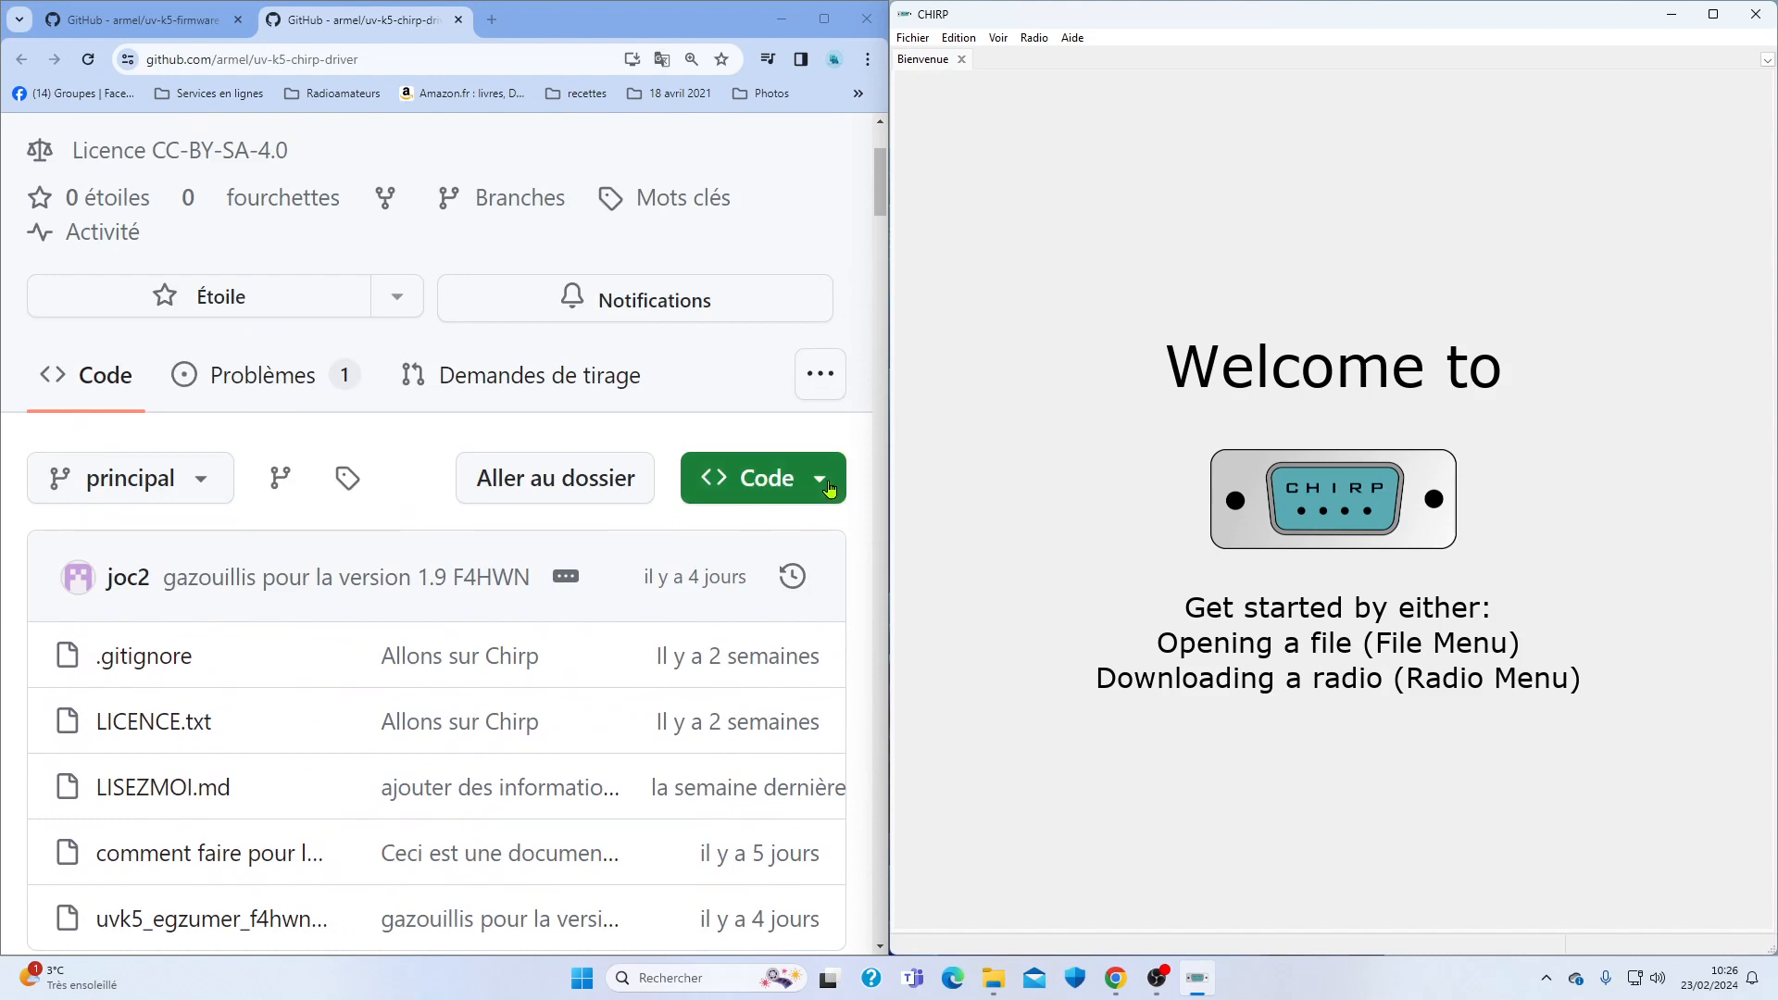
left_click(825, 492)
scroll(564, 853, "down", 1)
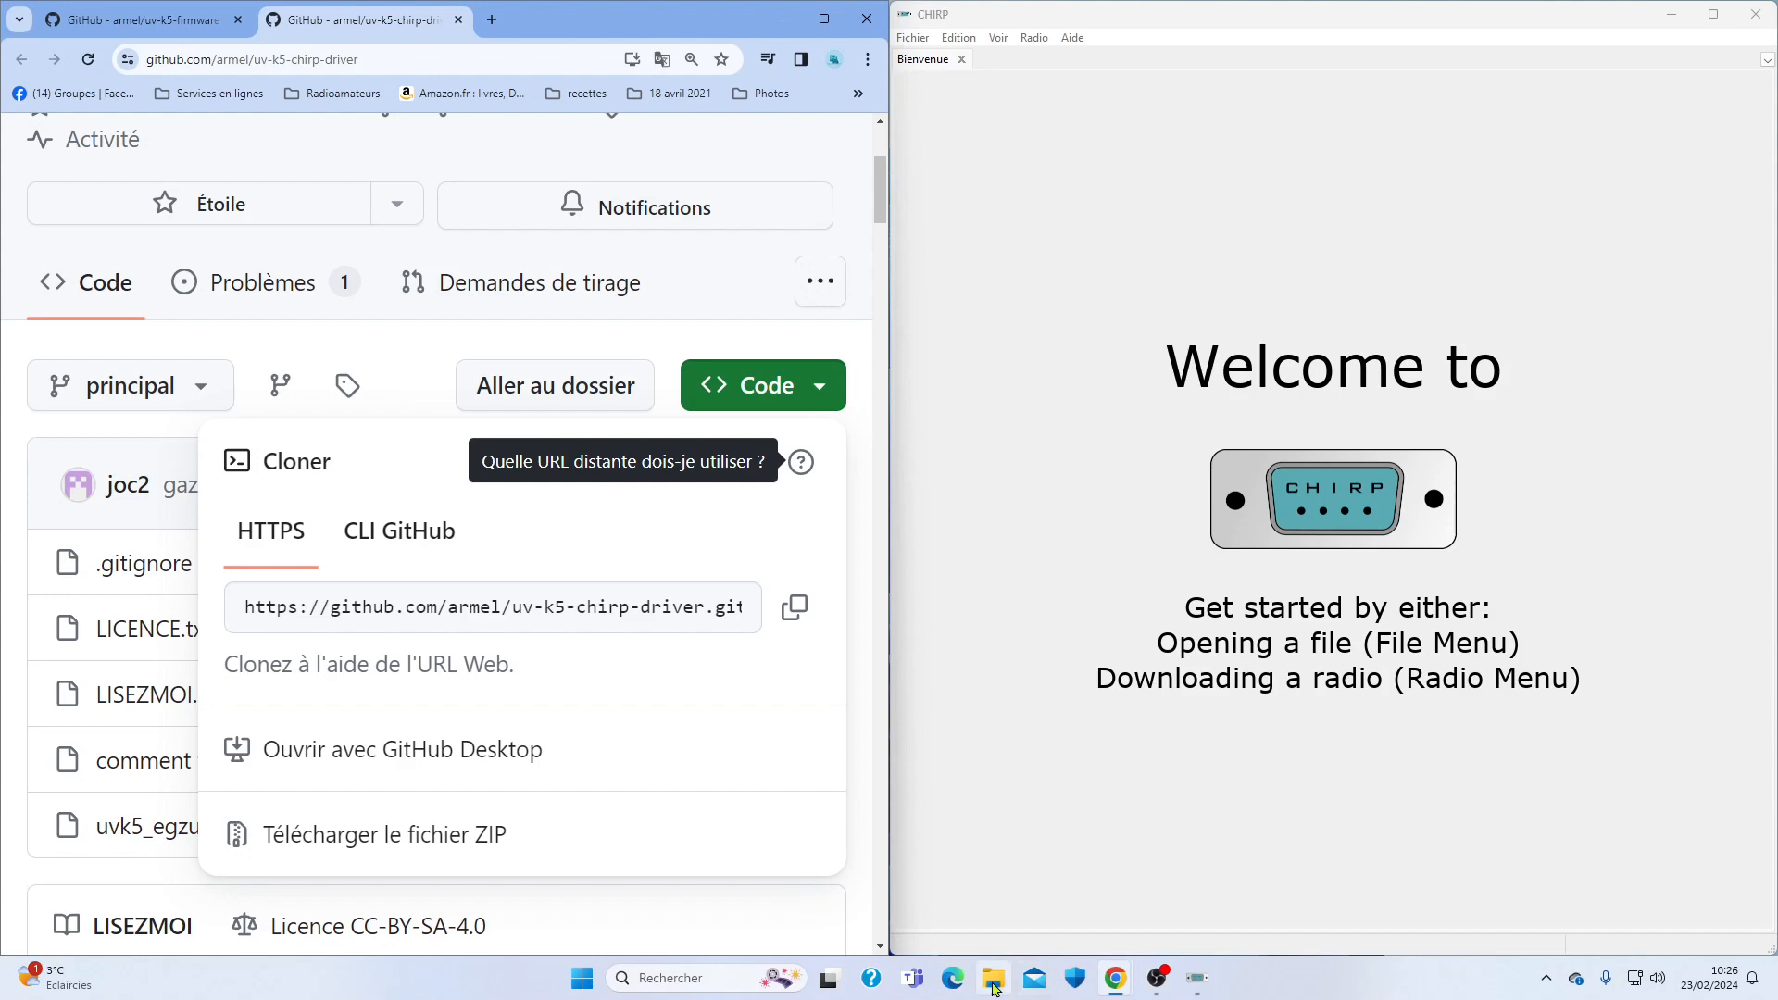
mouse_move(993, 989)
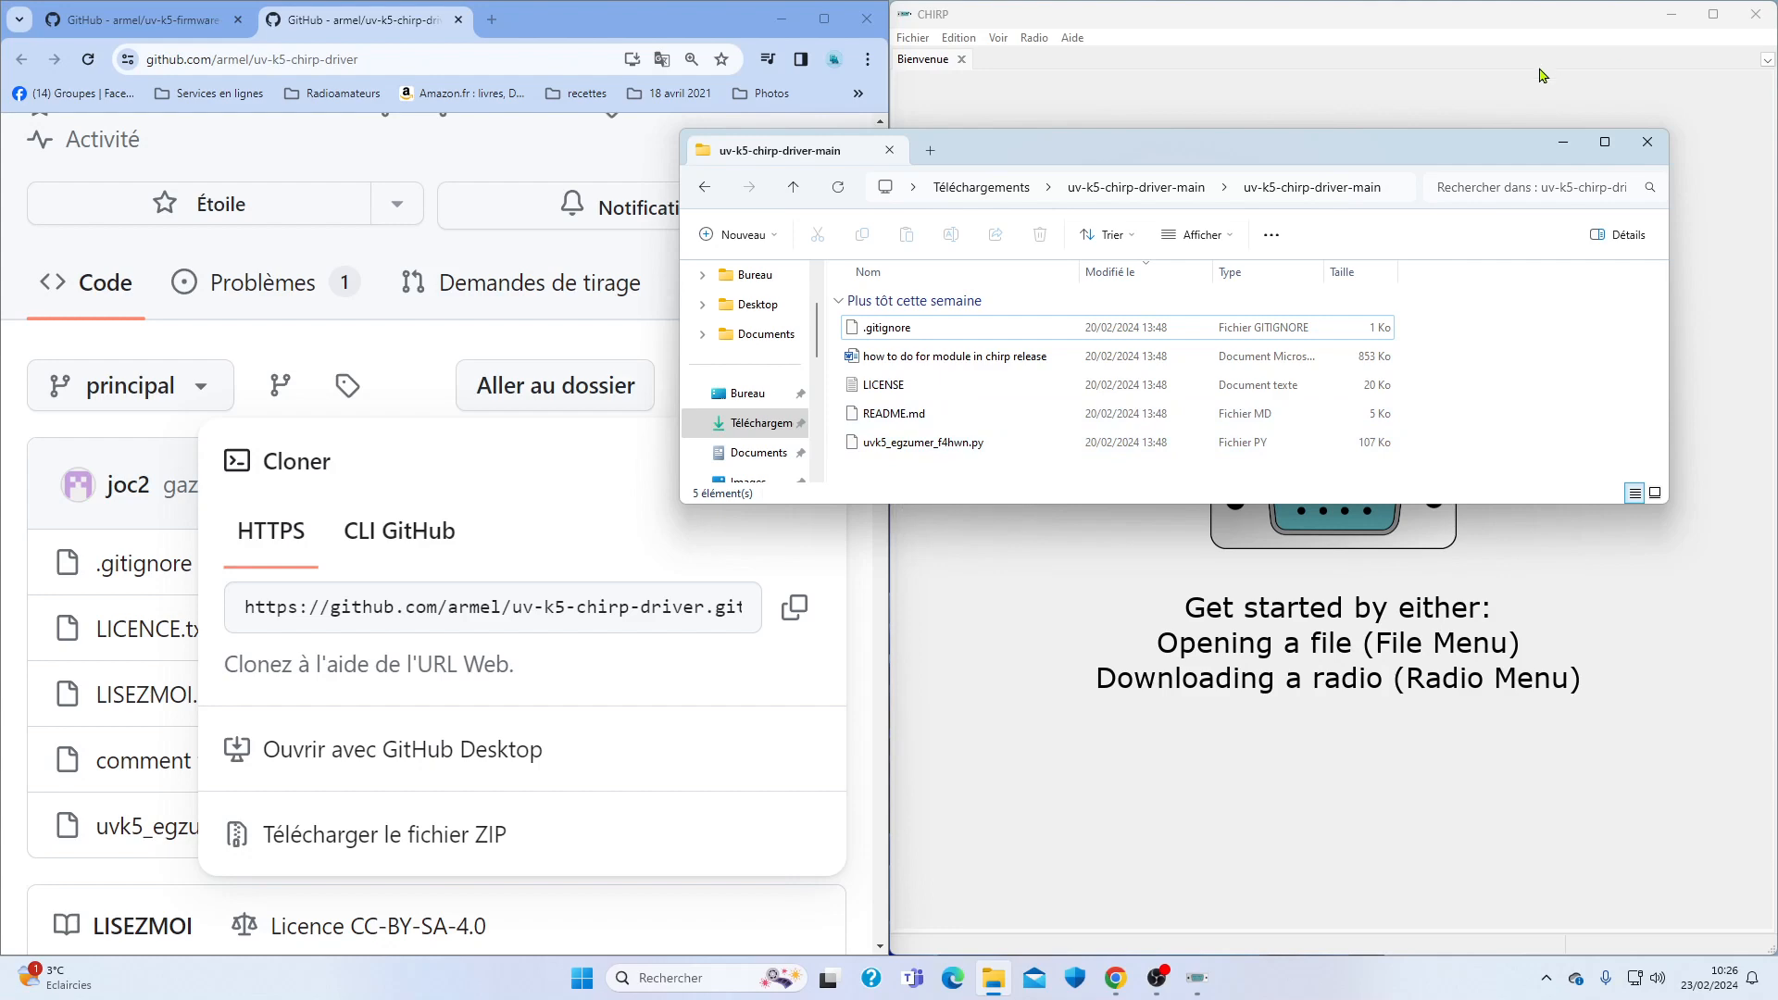
left_click(1565, 147)
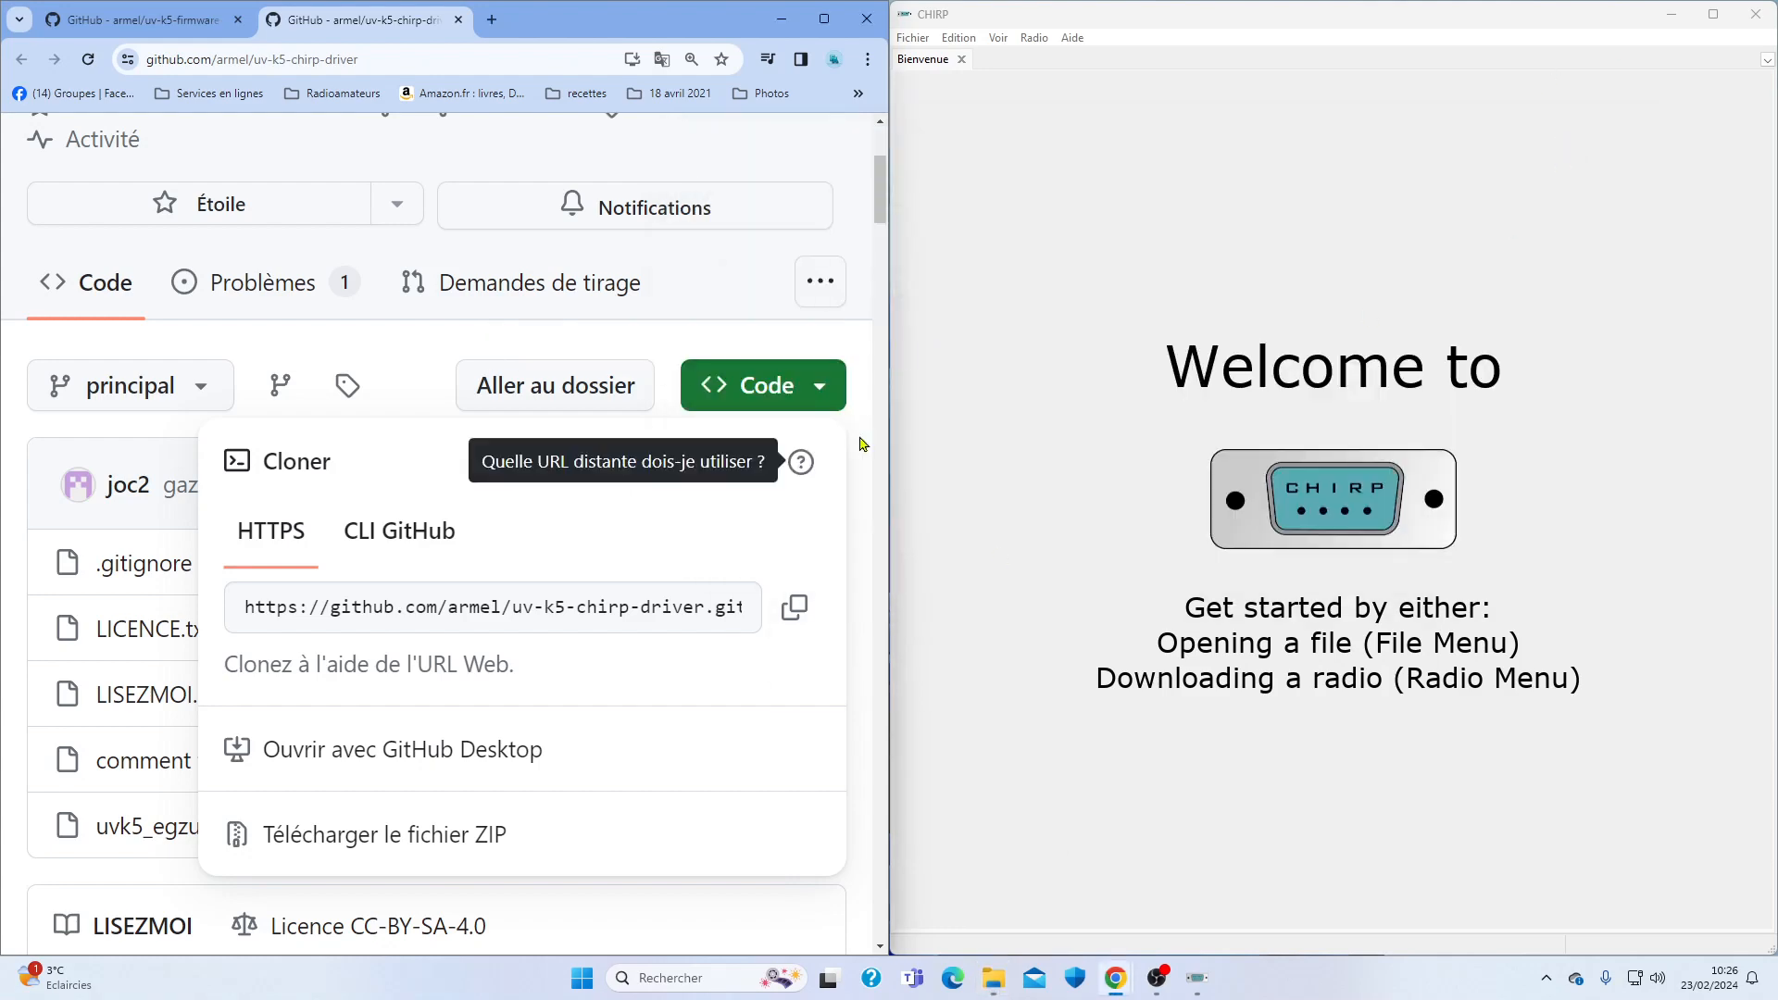
scroll(862, 444, "up", 2)
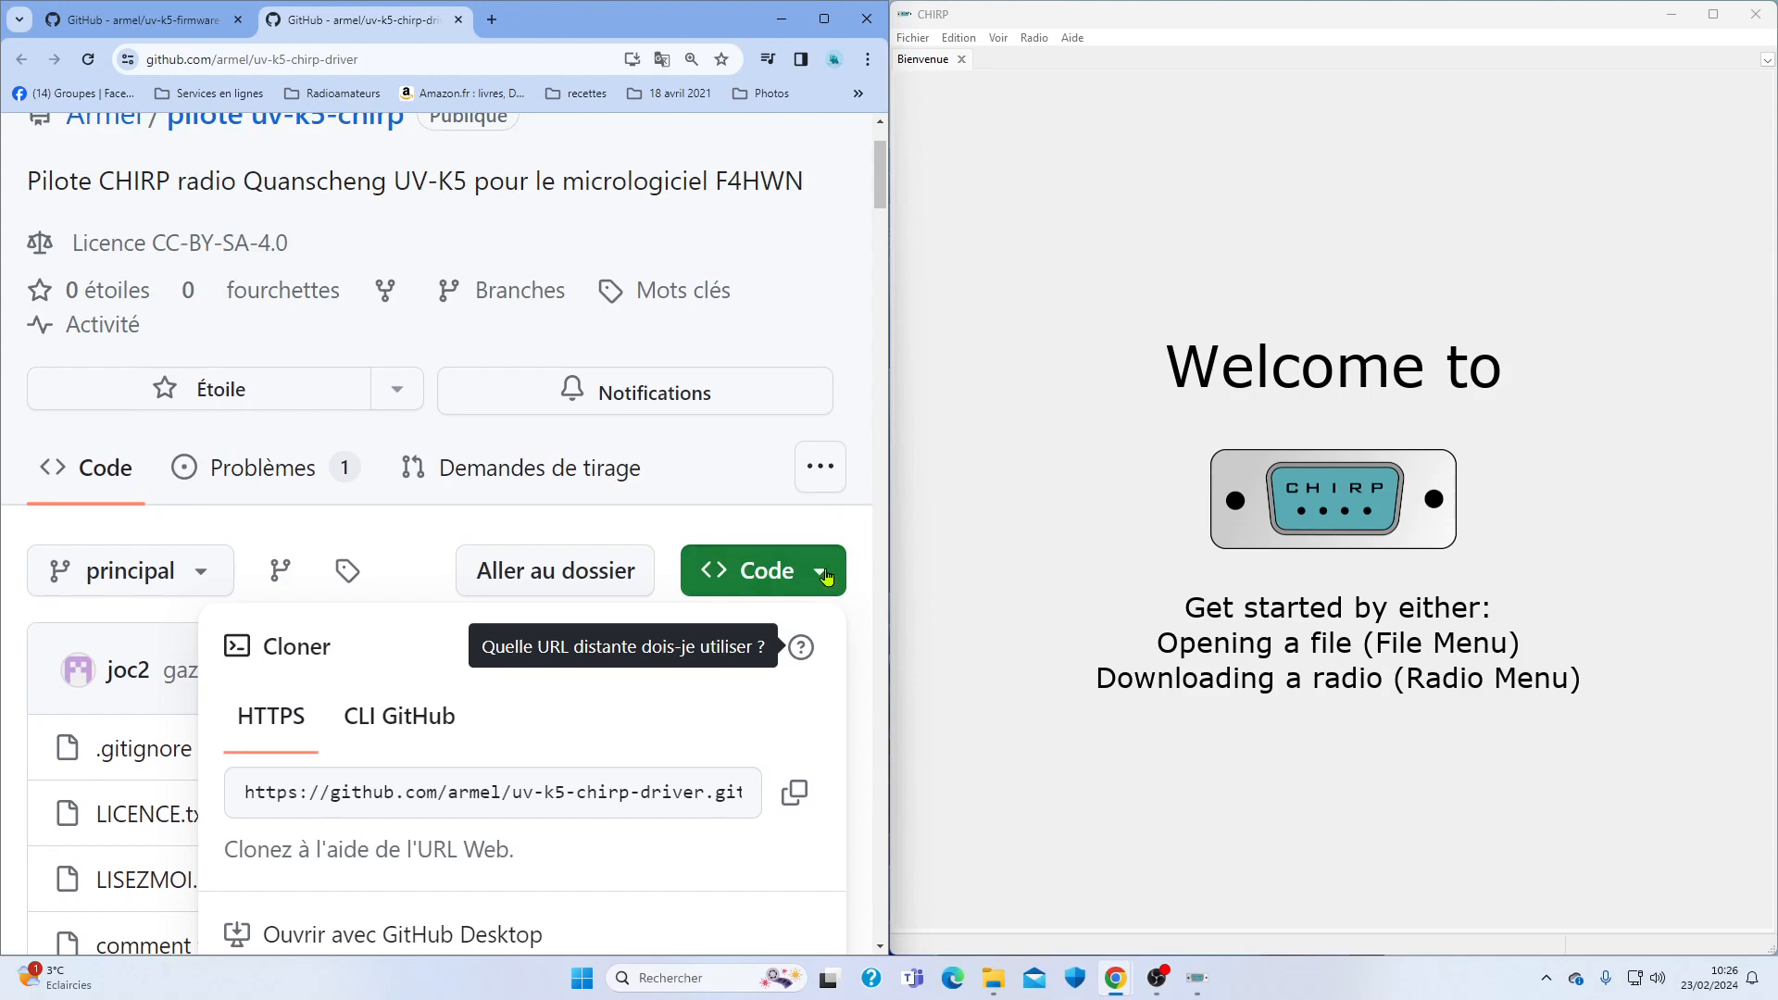
left_click(827, 574)
Following the README's first-time setup, enable developer mode in CHIRP, accepting the danger warning and acknowledging the restart notice.
scroll(838, 571, "down", 5)
scroll(840, 572, "down", 5)
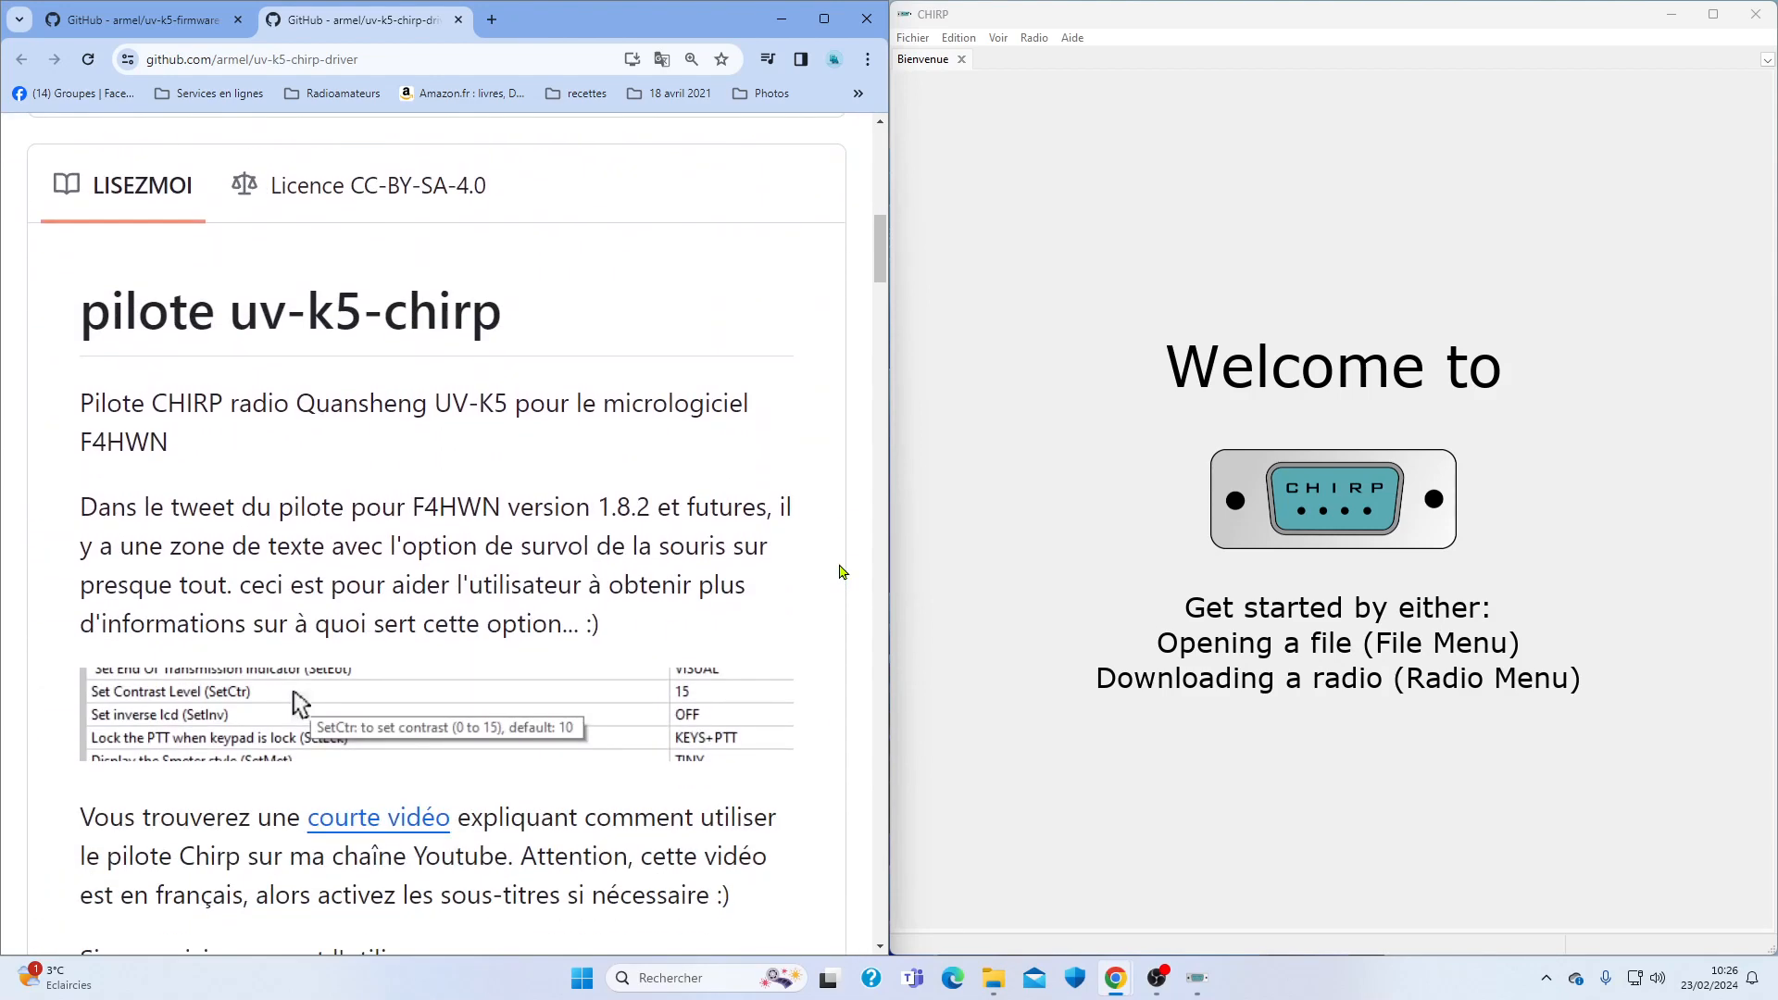
scroll(840, 571, "down", 8)
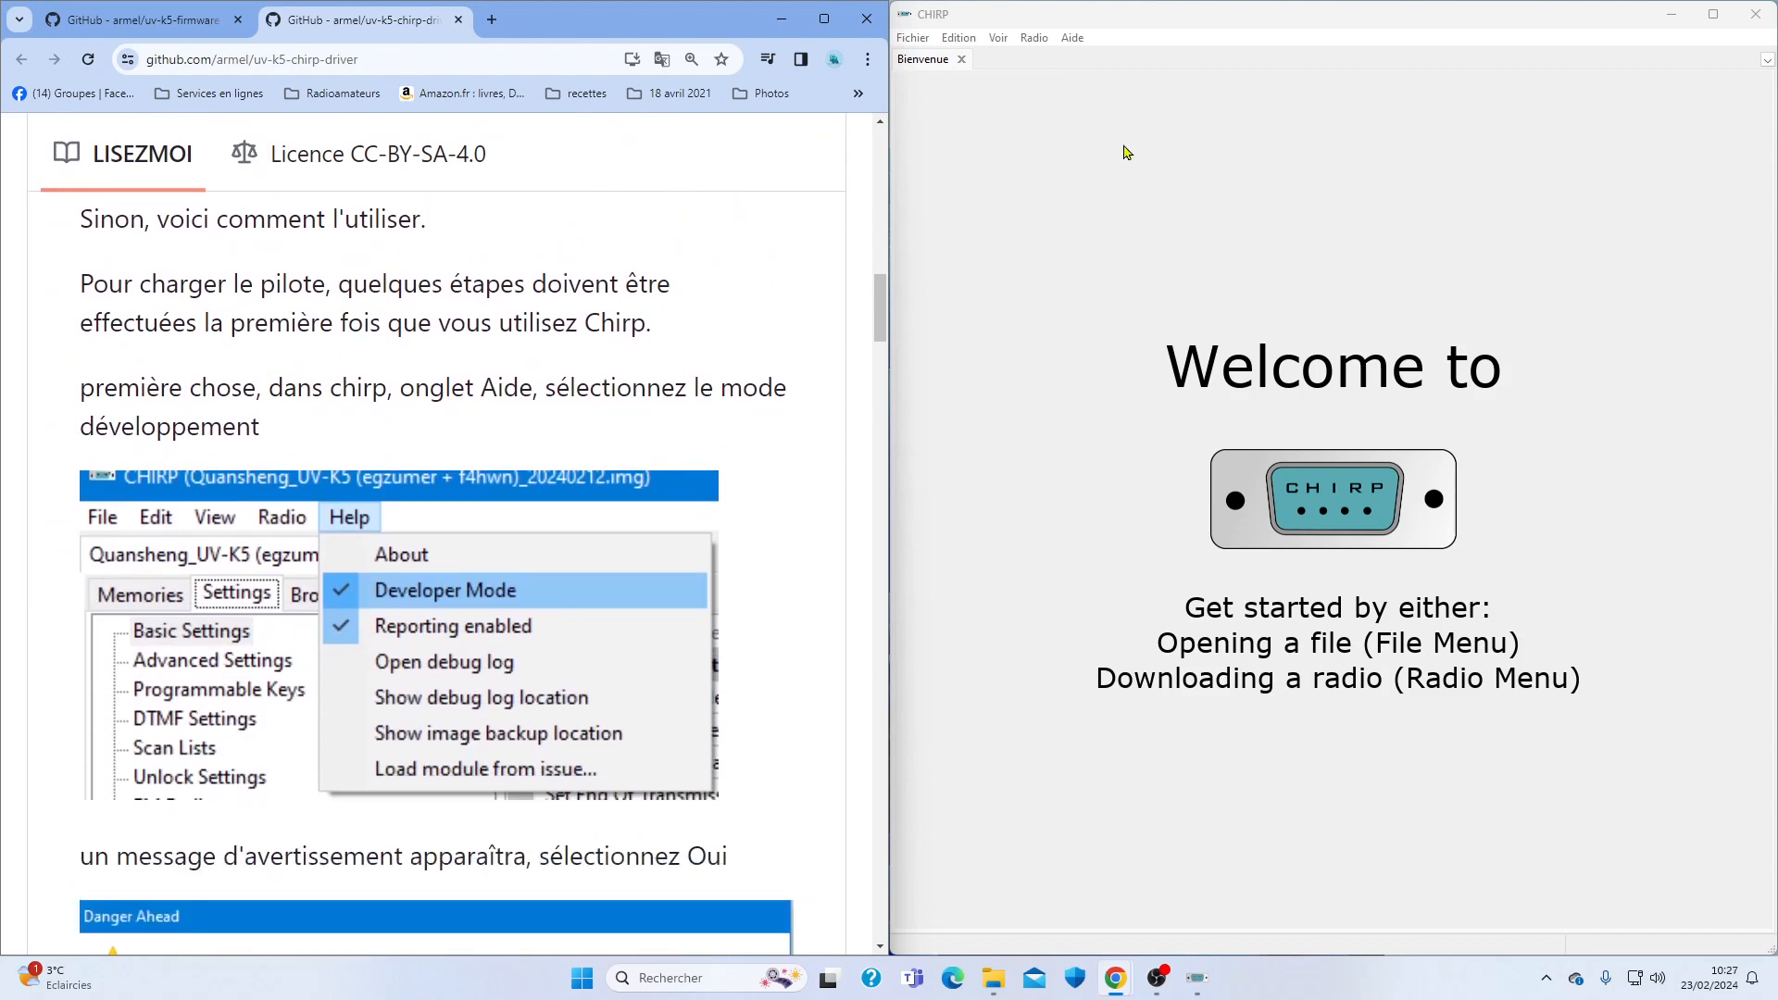
left_click(1034, 38)
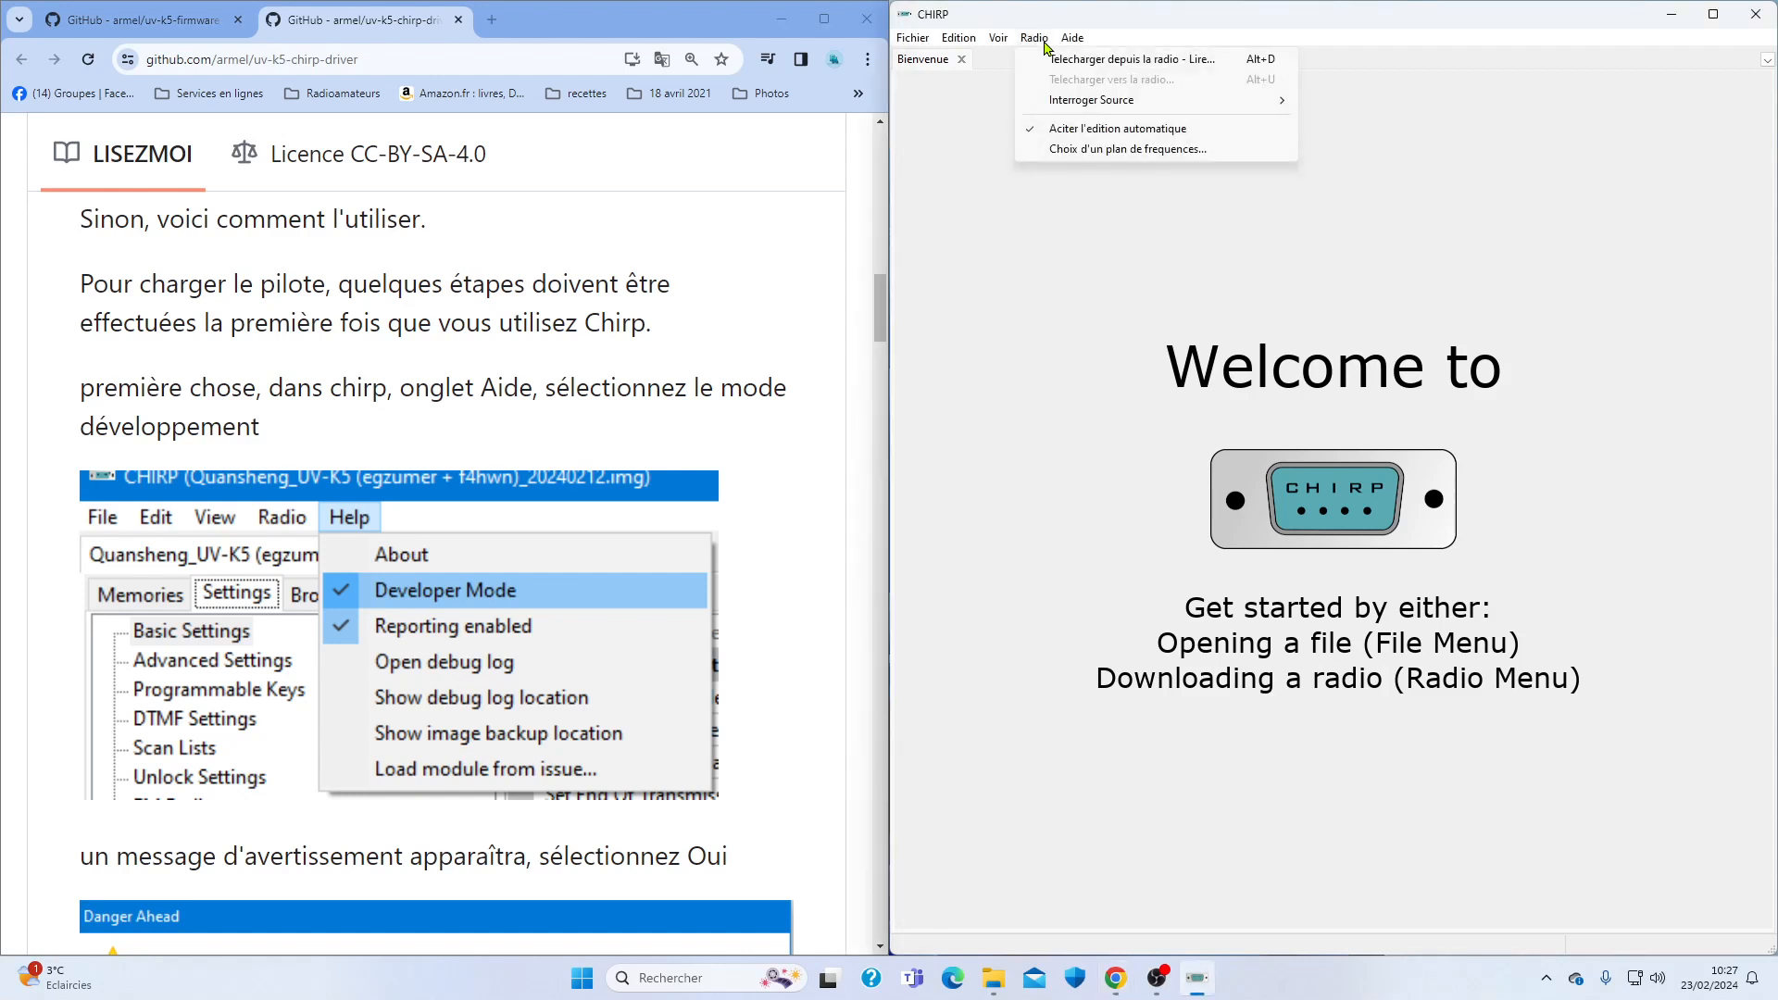
mouse_move(1091, 41)
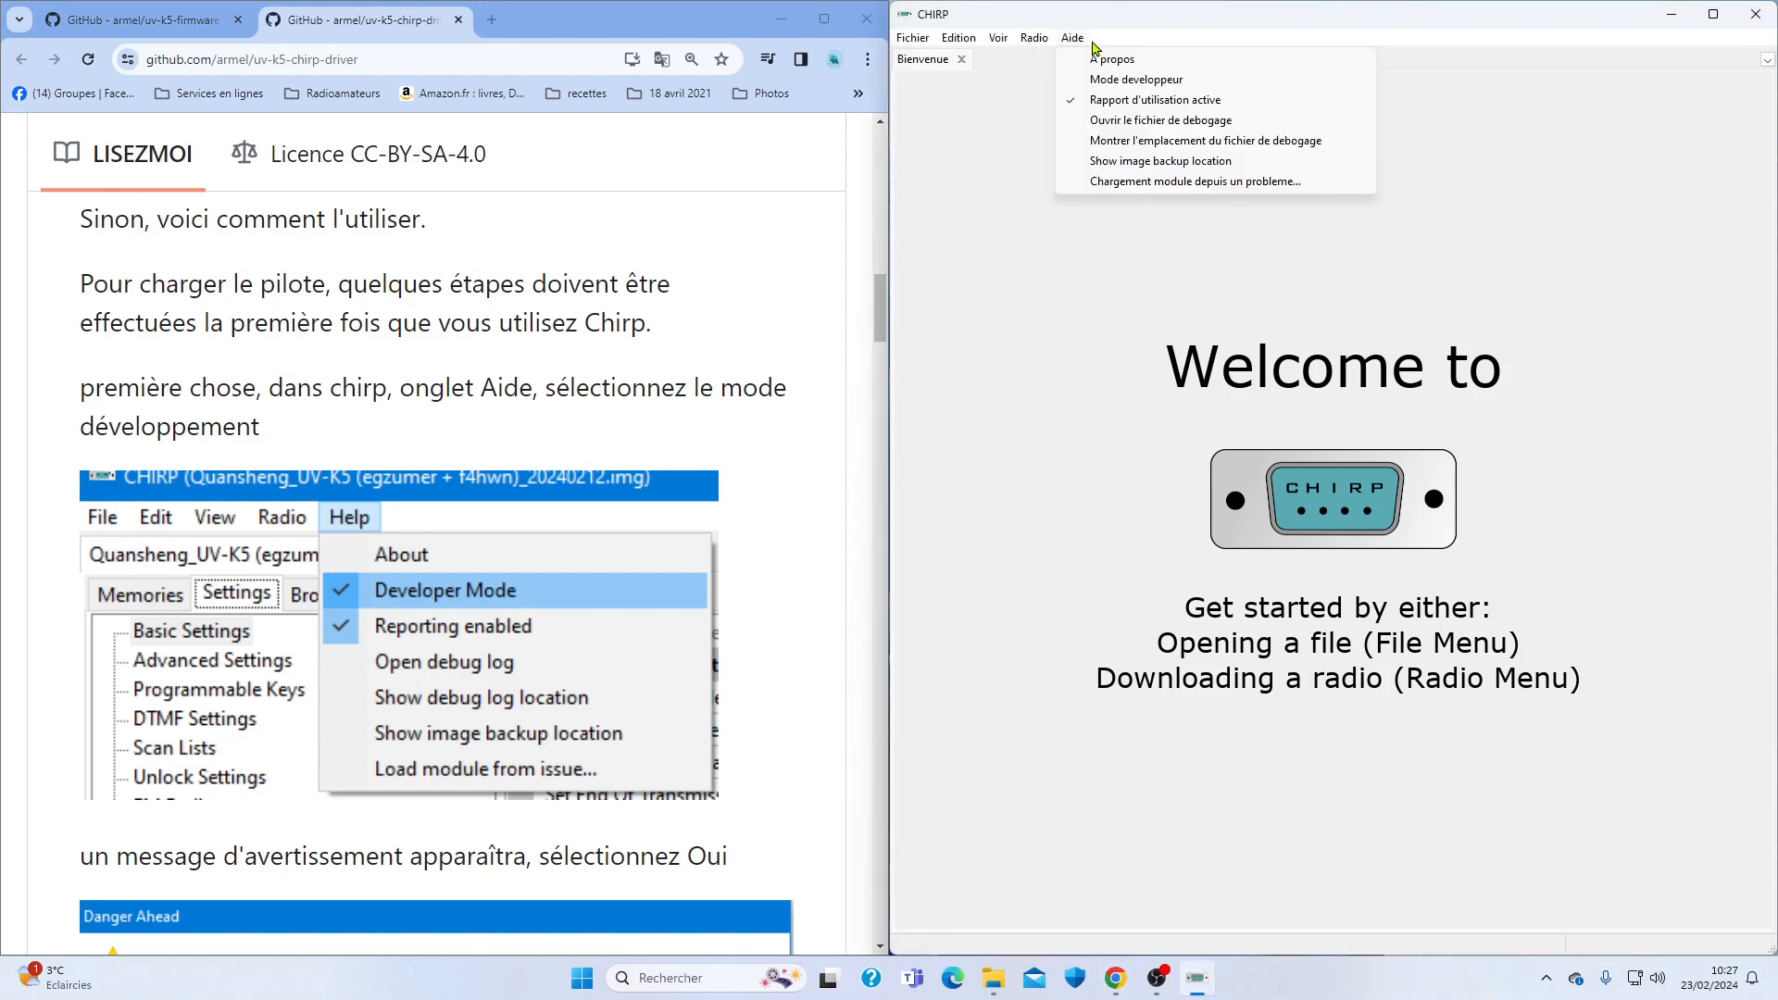
left_click(1122, 81)
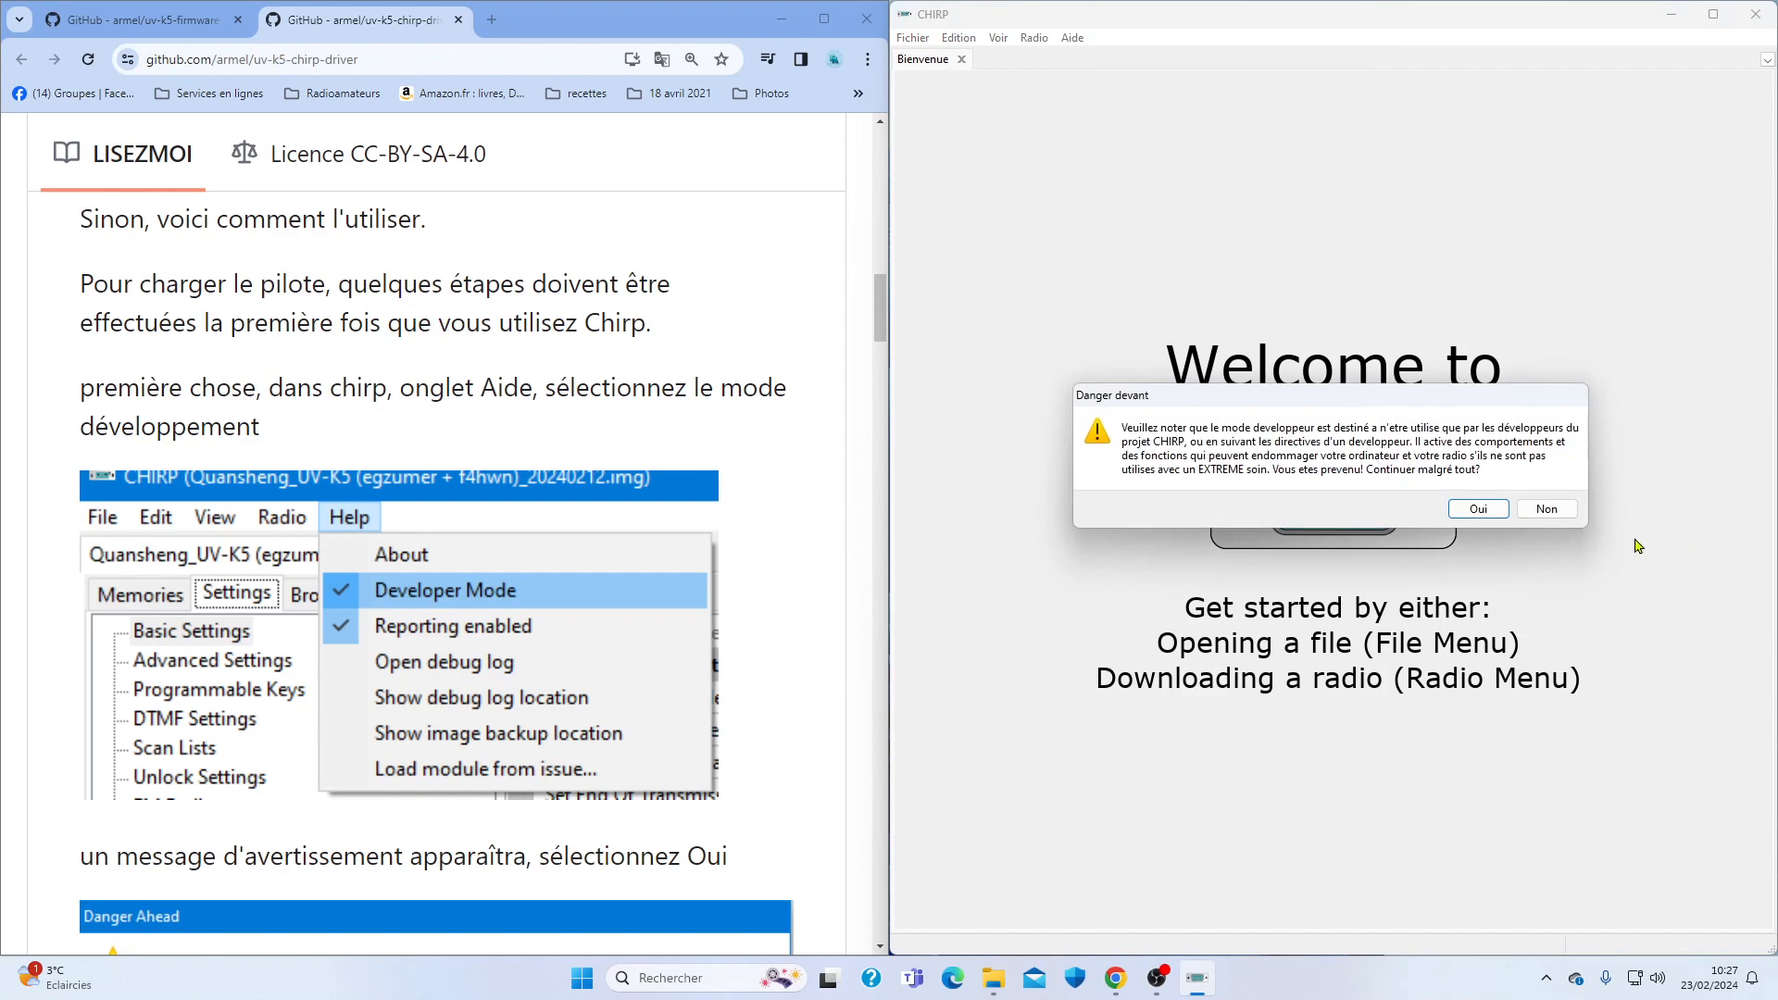
left_click(1481, 511)
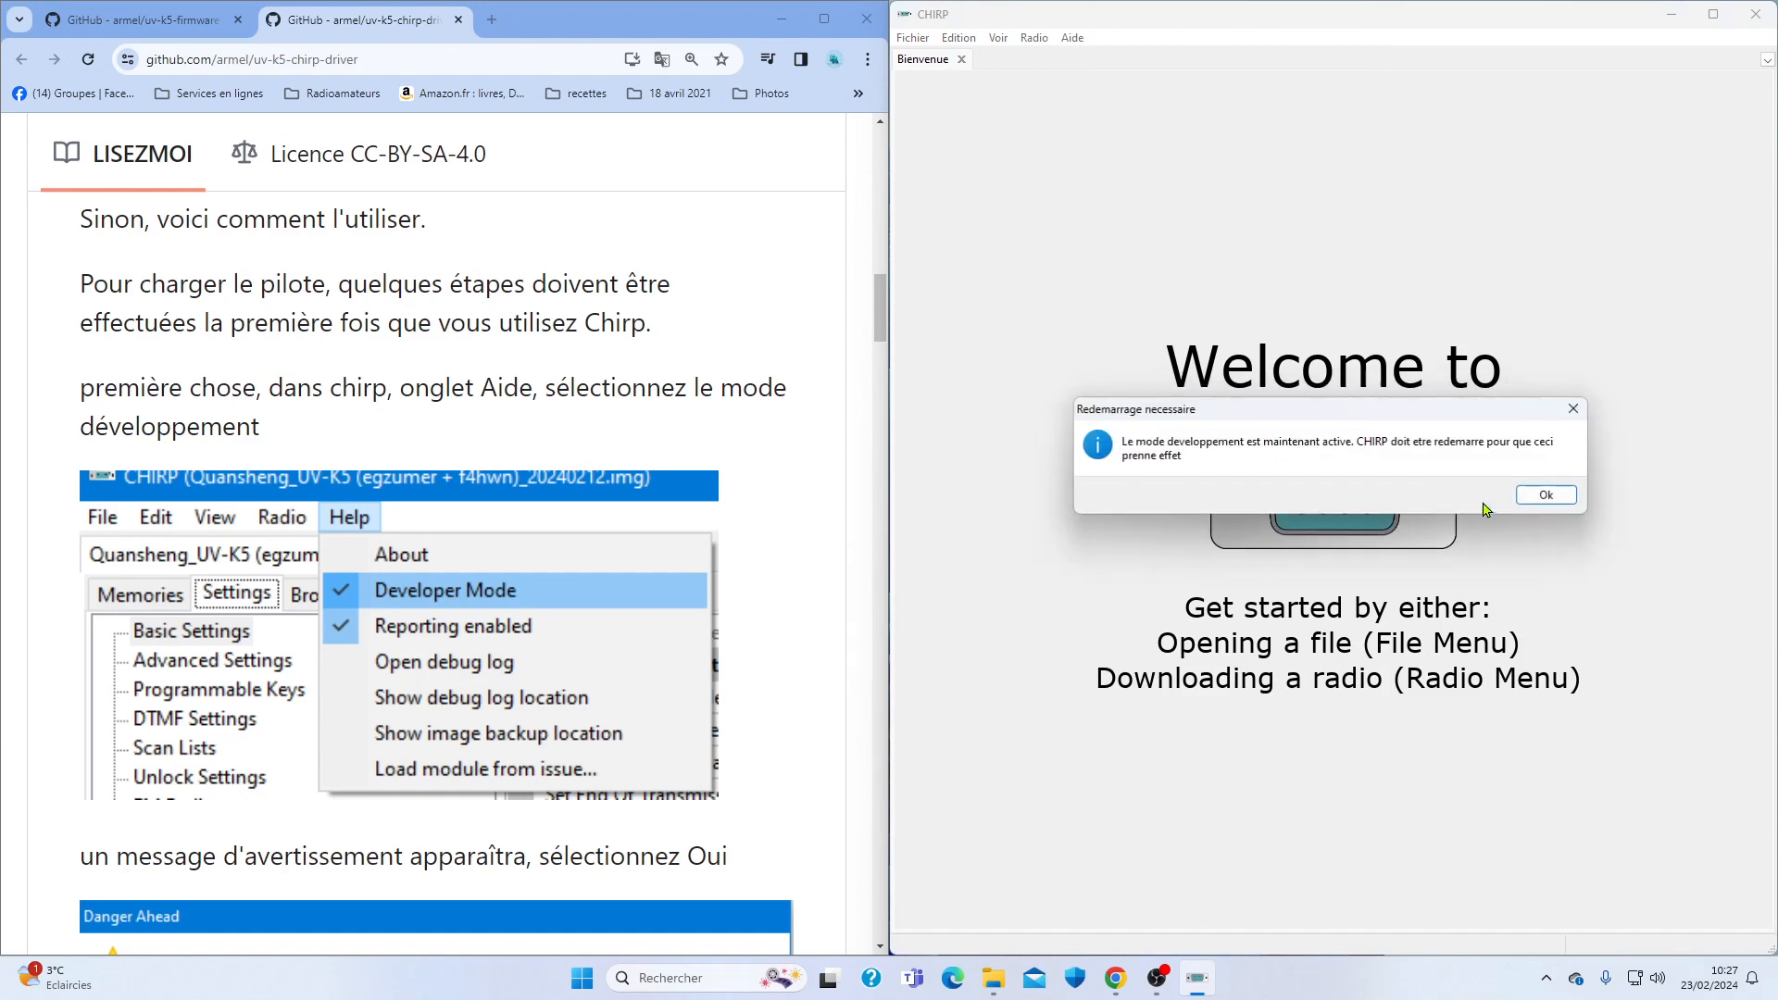
left_click(1557, 505)
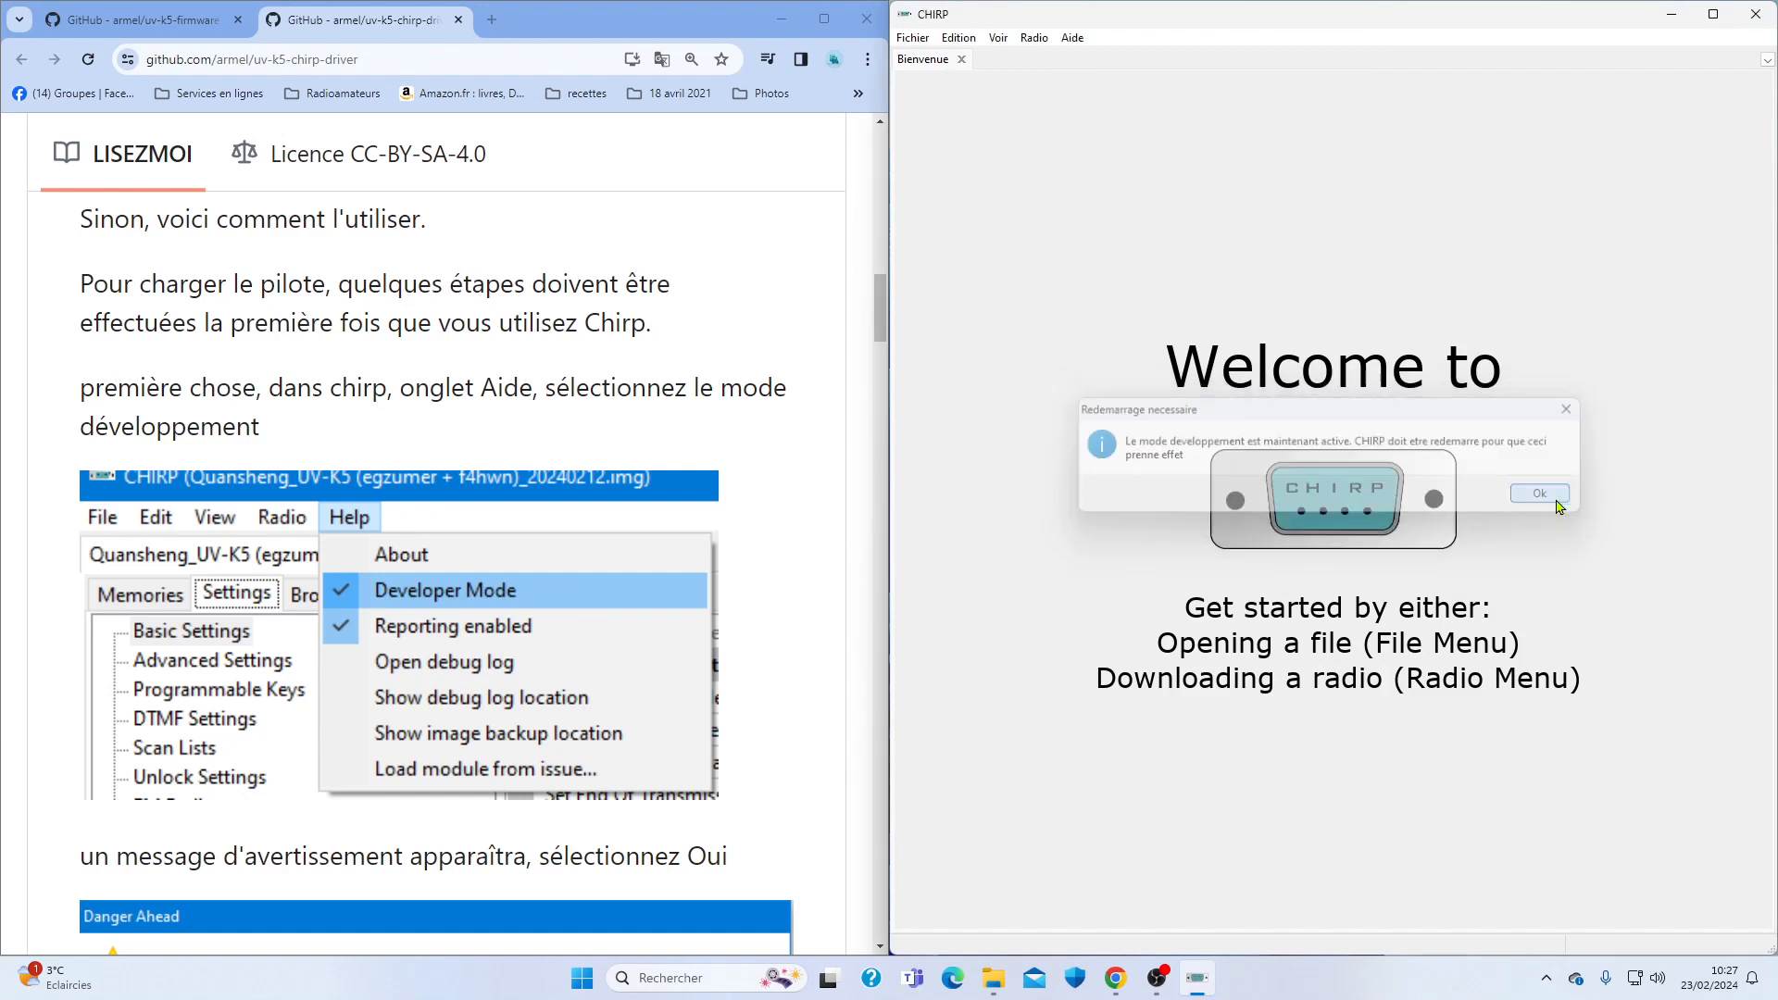
Close CHIRP and launch it again to apply developer mode.
left_click(1756, 13)
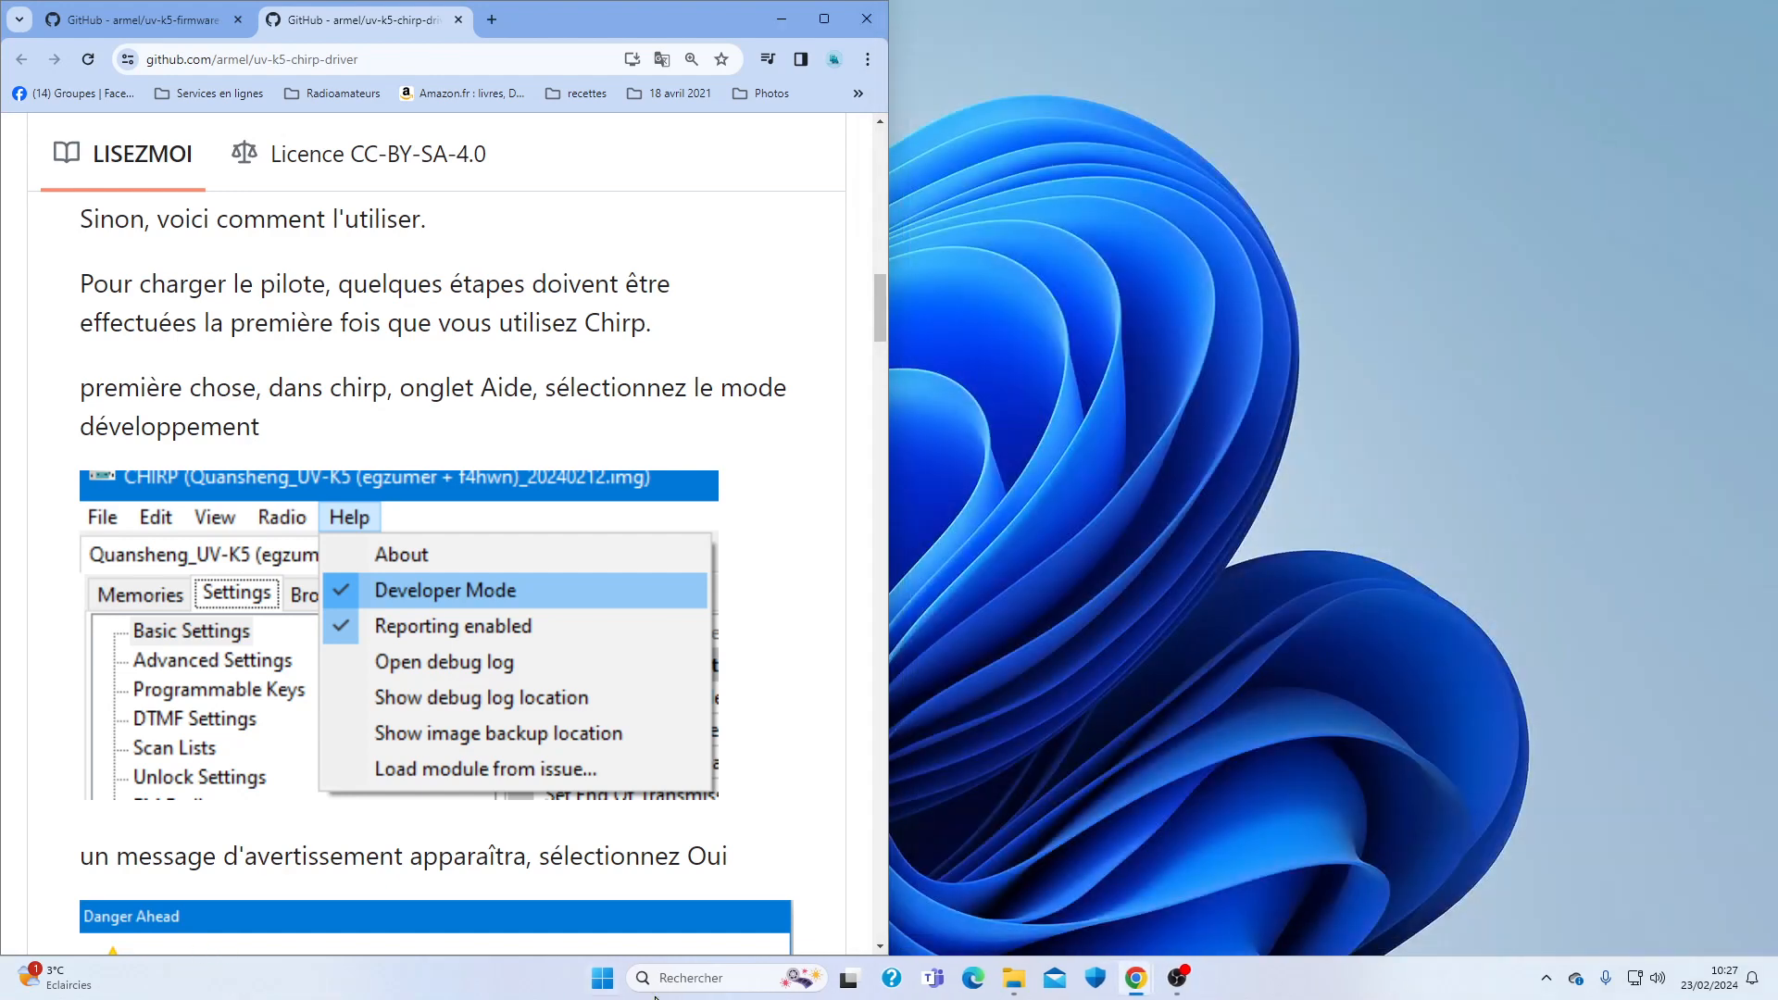
left_click(681, 977)
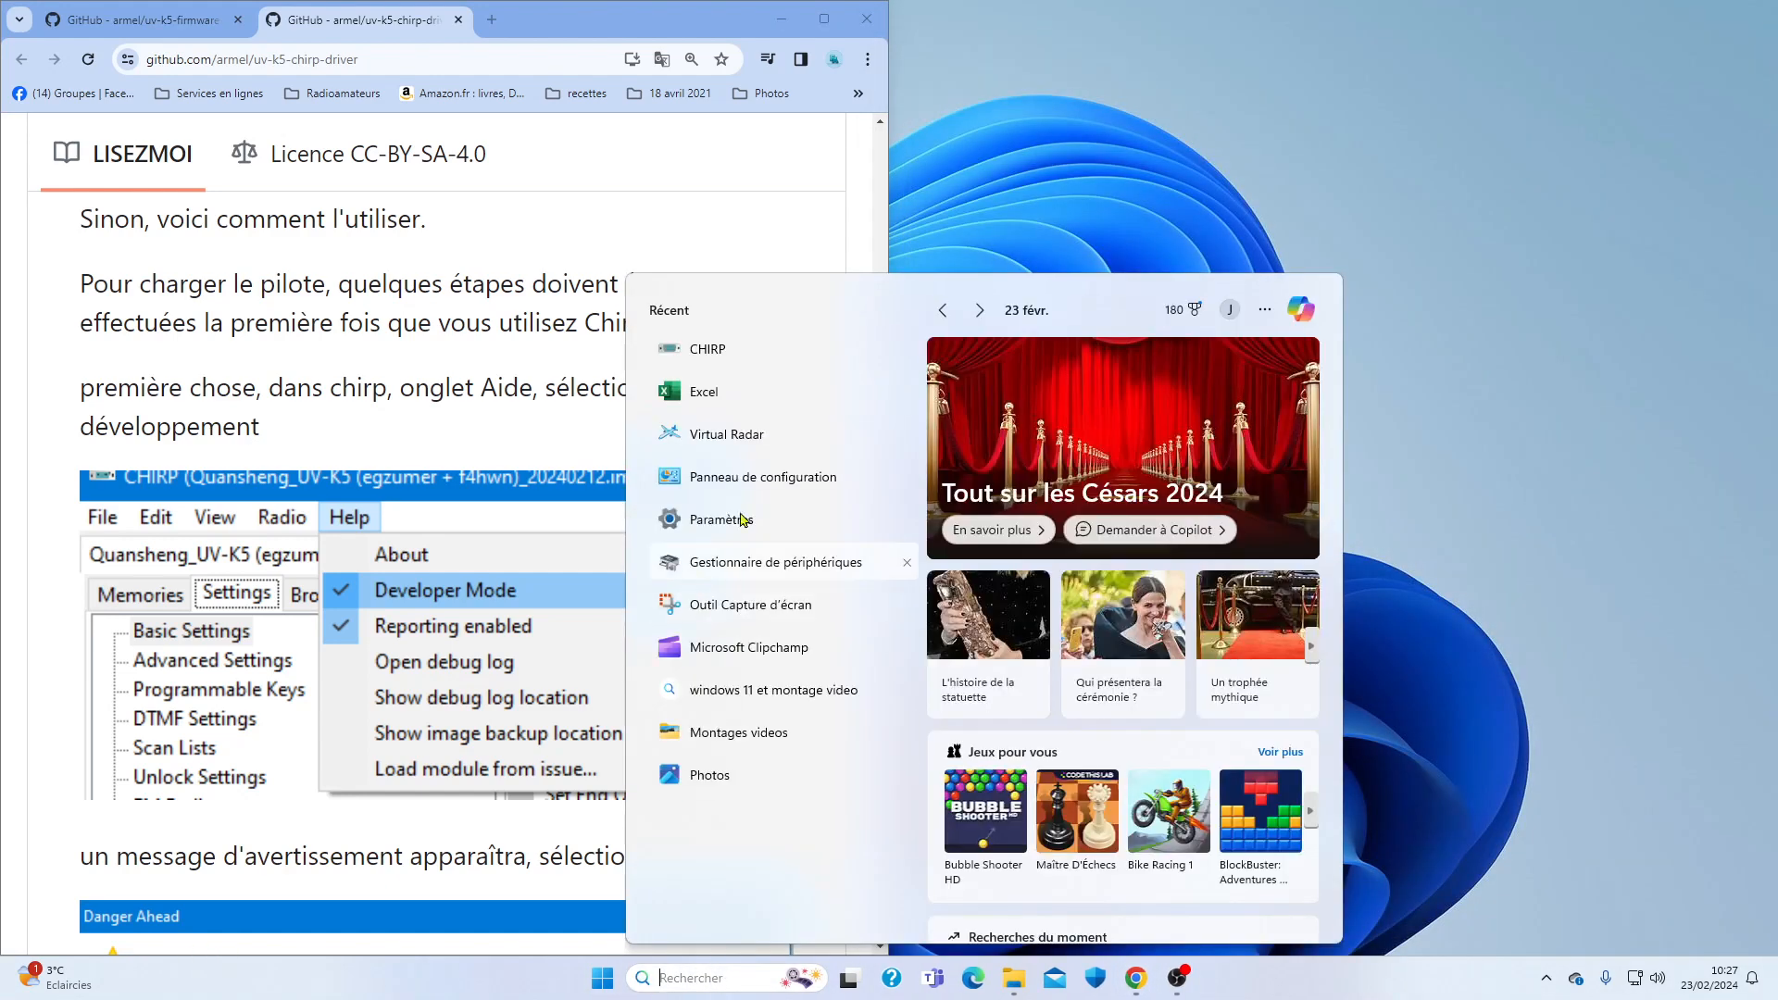
left_click(707, 351)
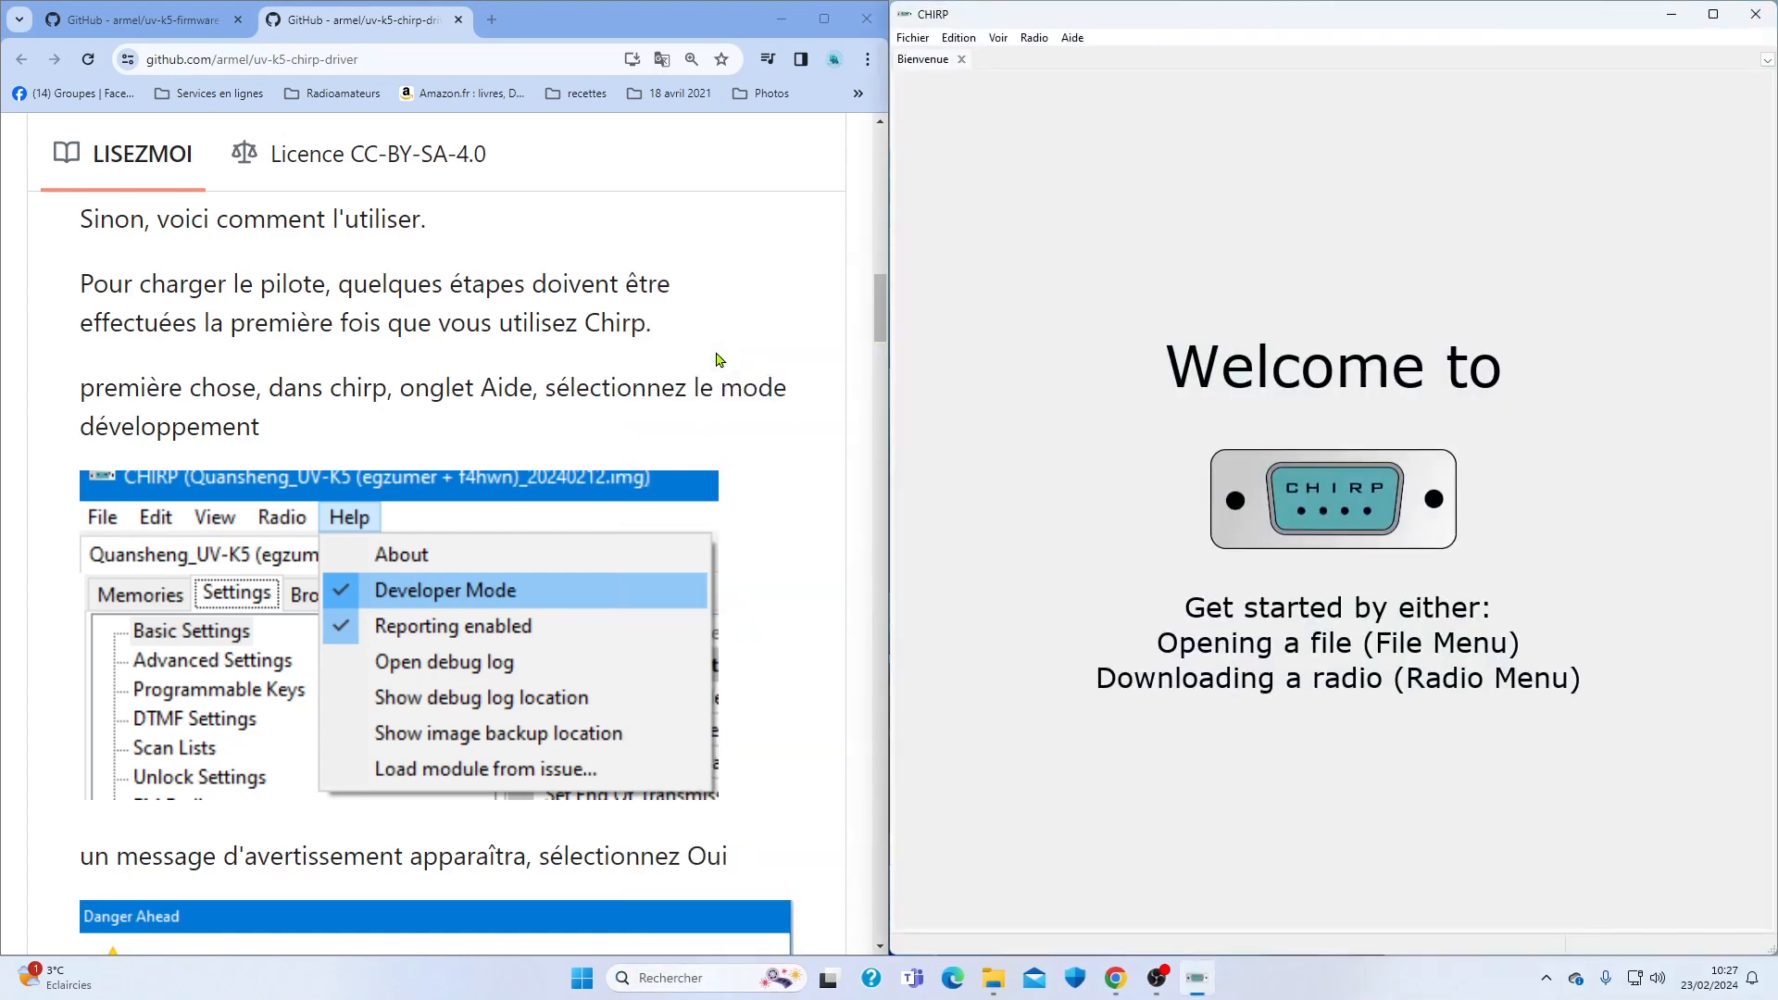
Following the README's driver-loading instructions, load the module uvk5_egzumer_f4hwn.py from the downloaded uv-k5-chirp-driver-main folder into CHIRP, accepting the risk warning.
scroll(704, 352, "down", 5)
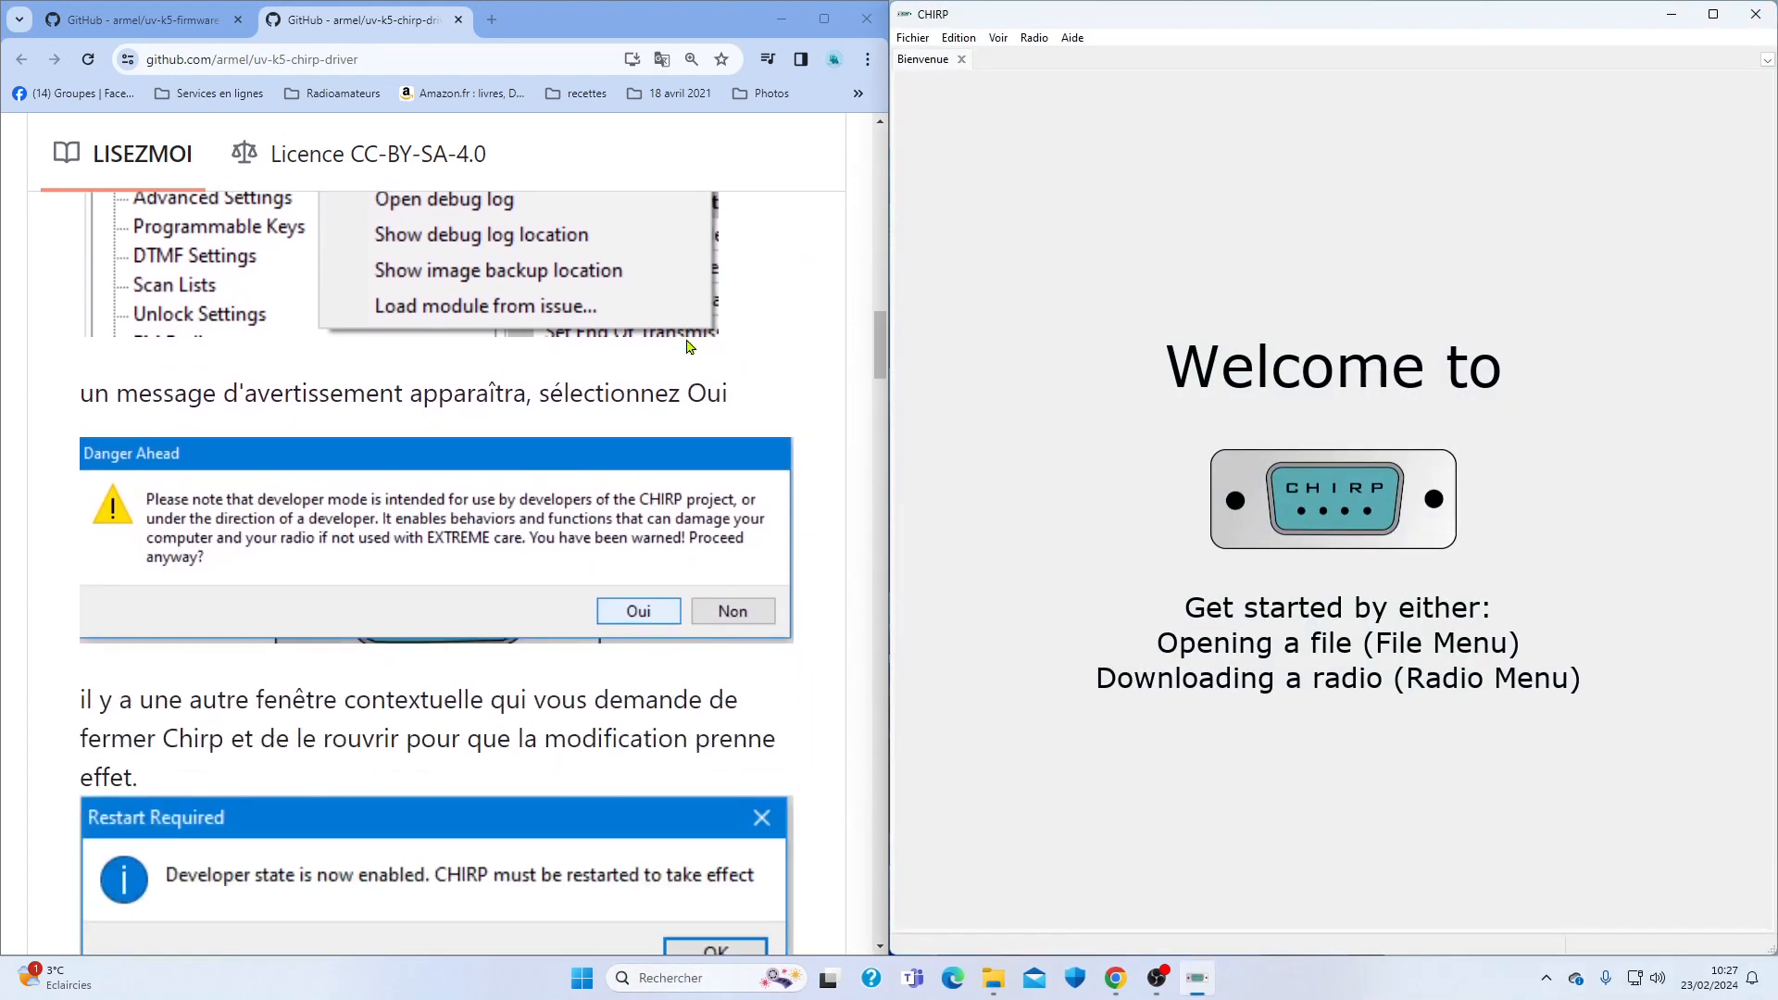
scroll(688, 346, "down", 4)
scroll(688, 347, "down", 2)
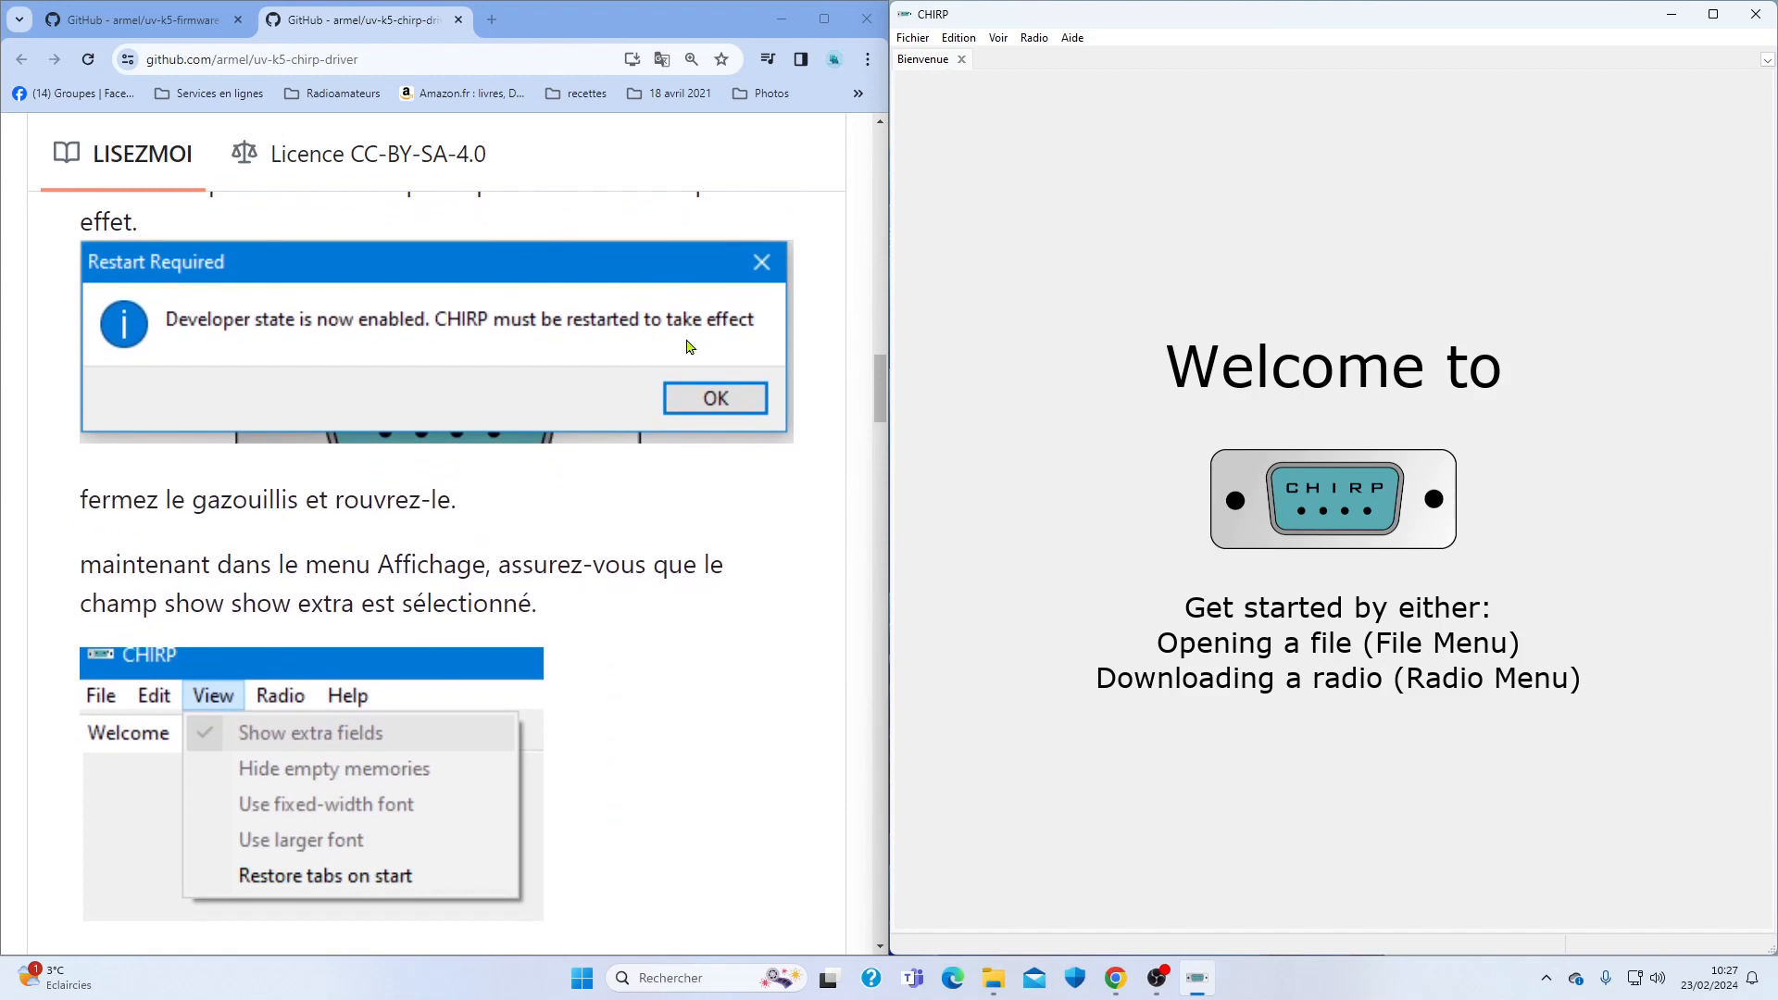
scroll(688, 346, "down", 7)
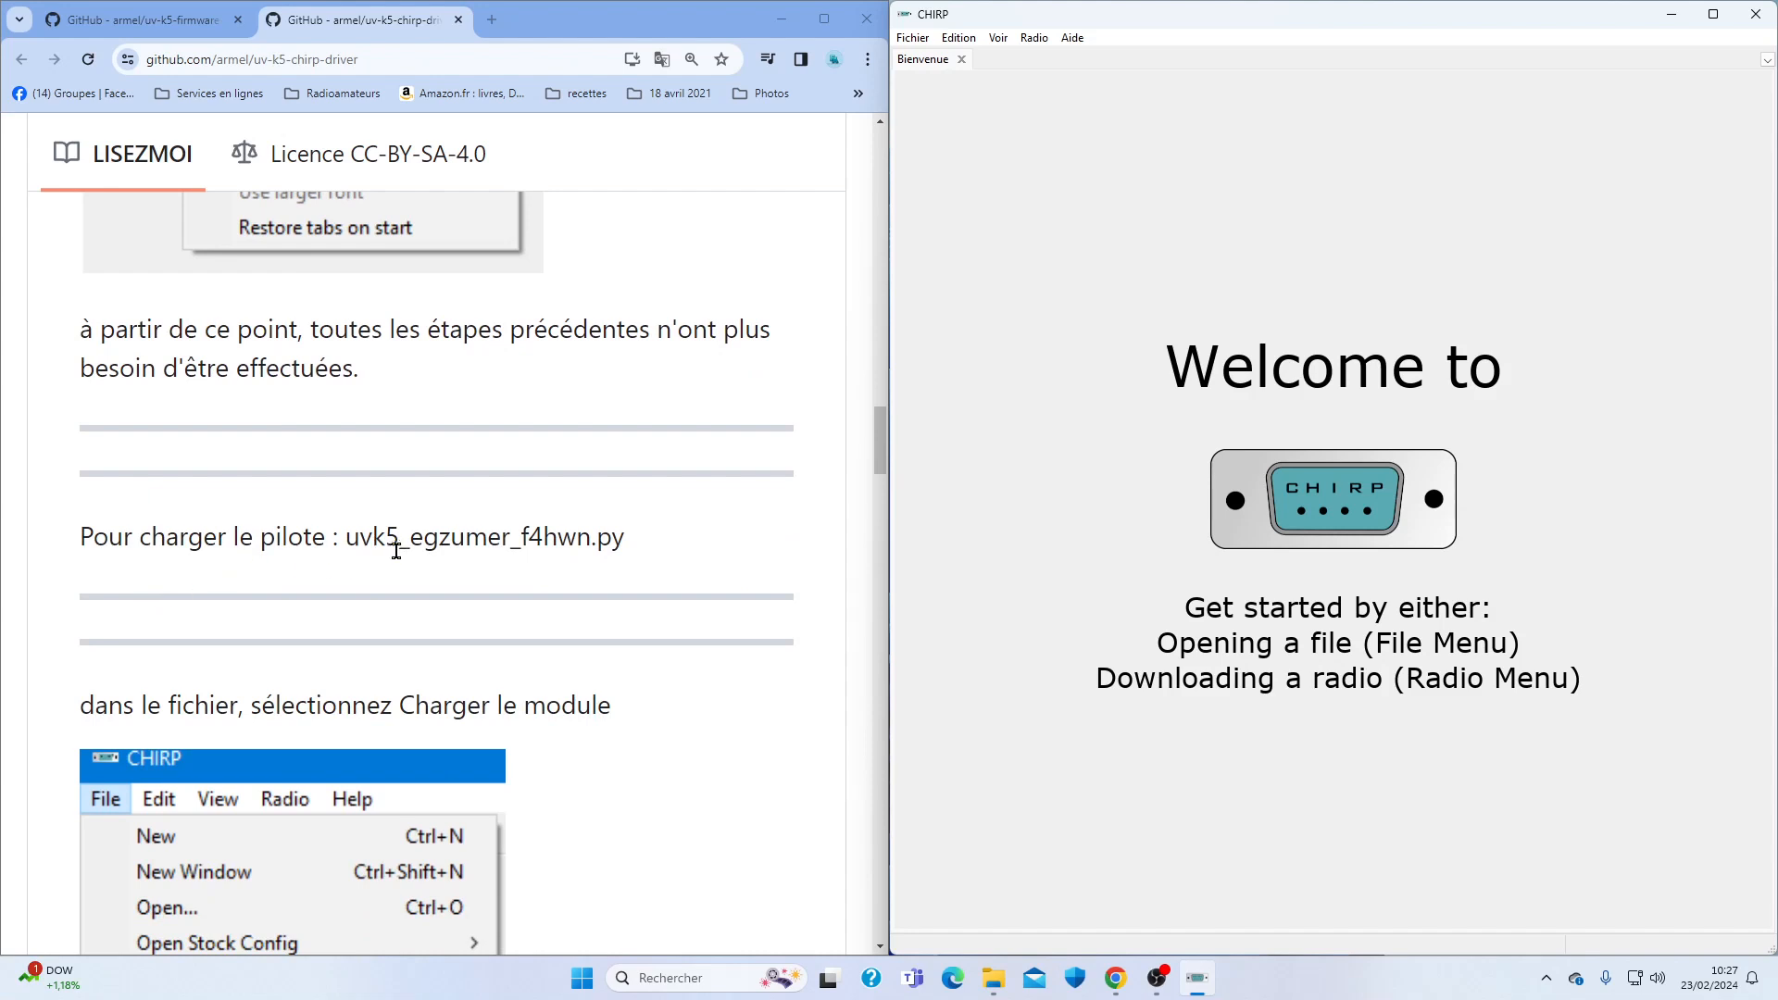
scroll(568, 541, "down", 1)
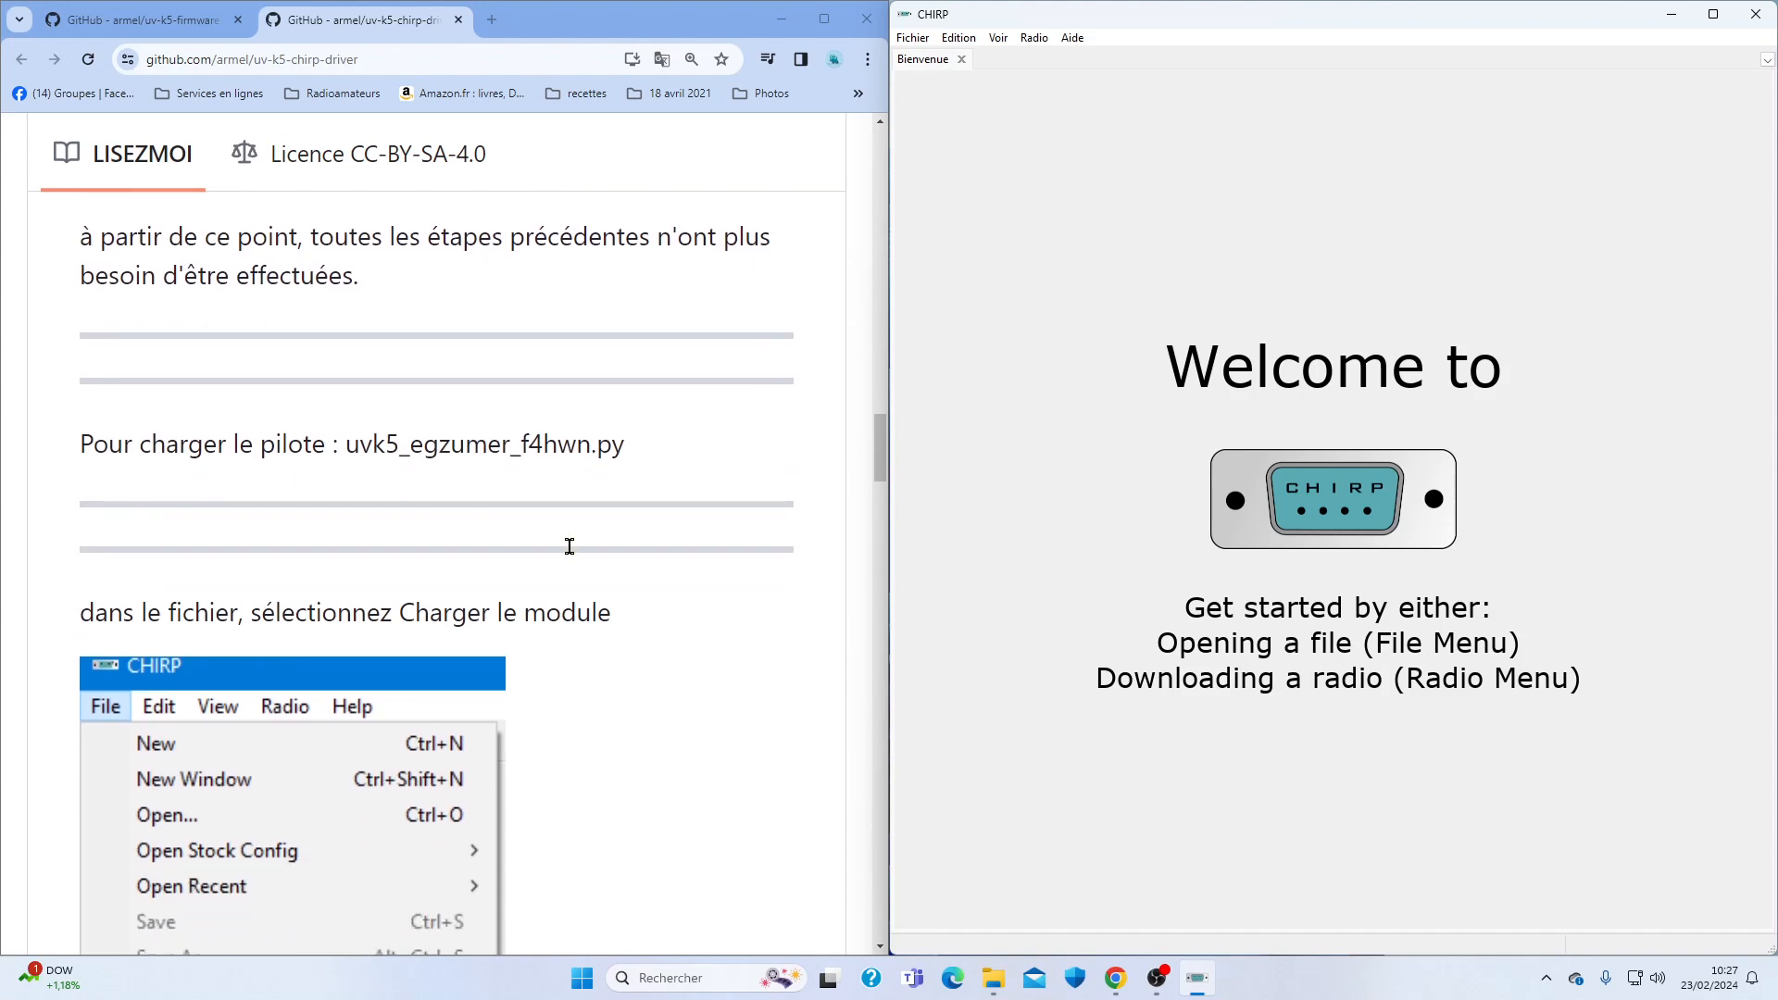
left_click(917, 41)
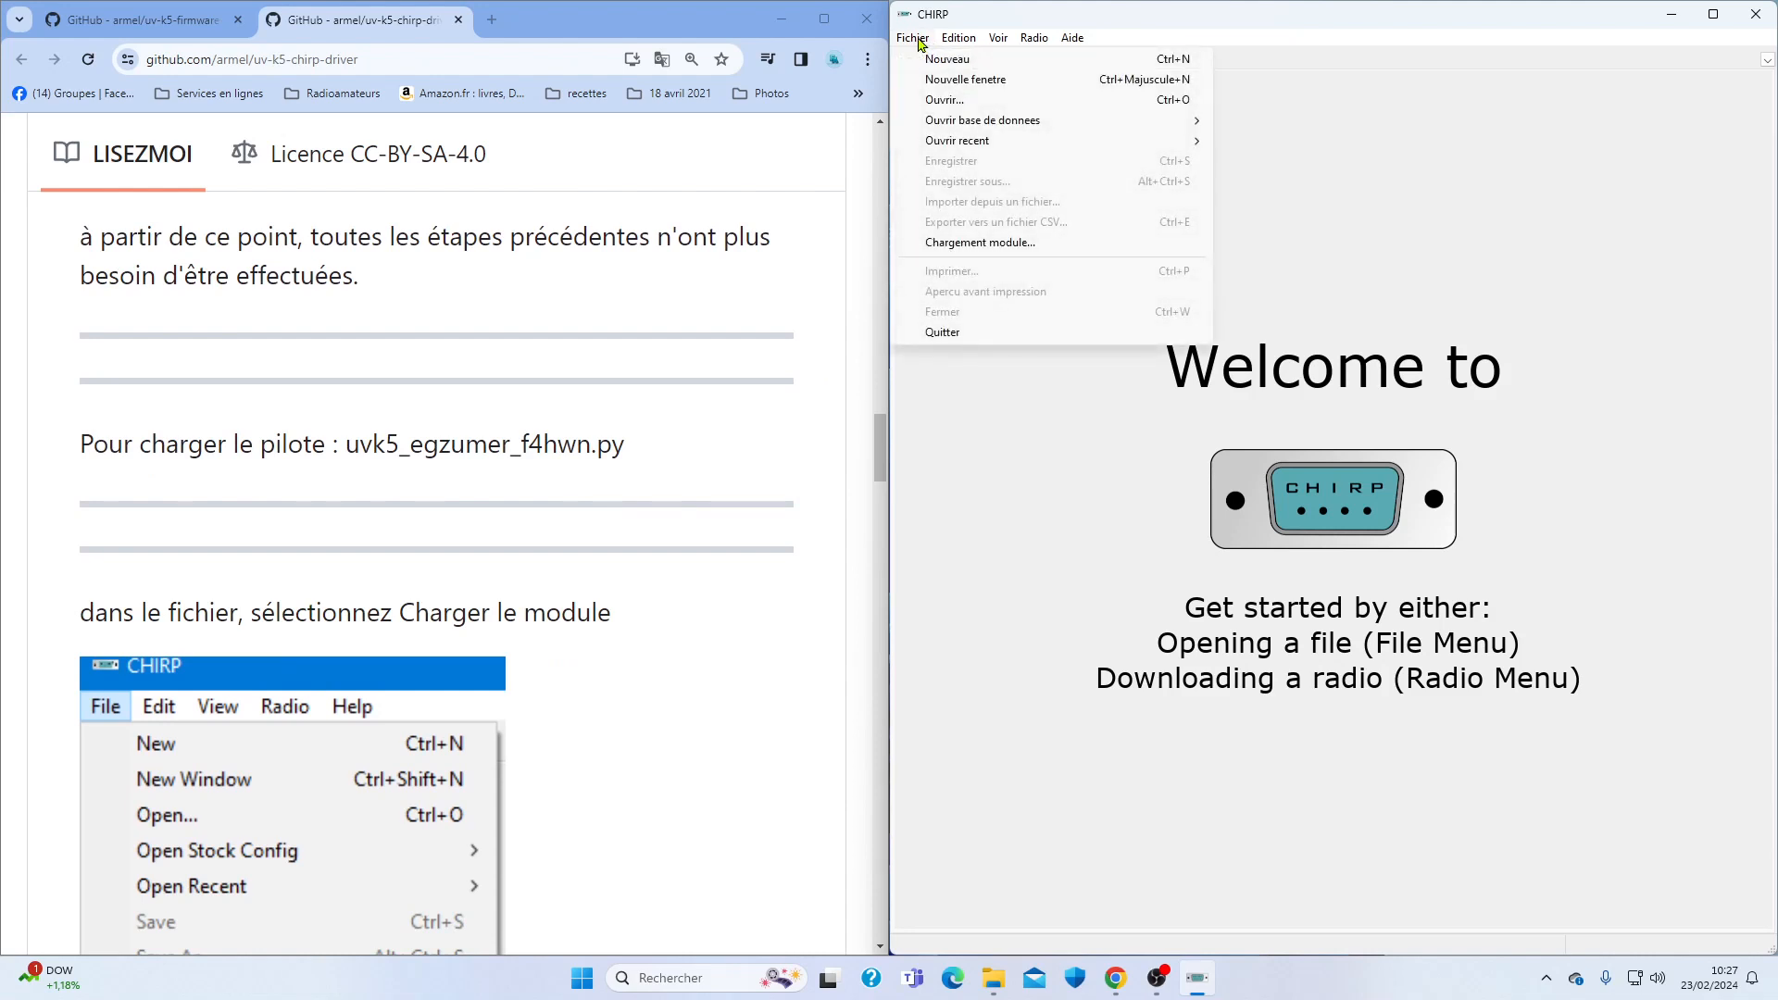
left_click(1007, 252)
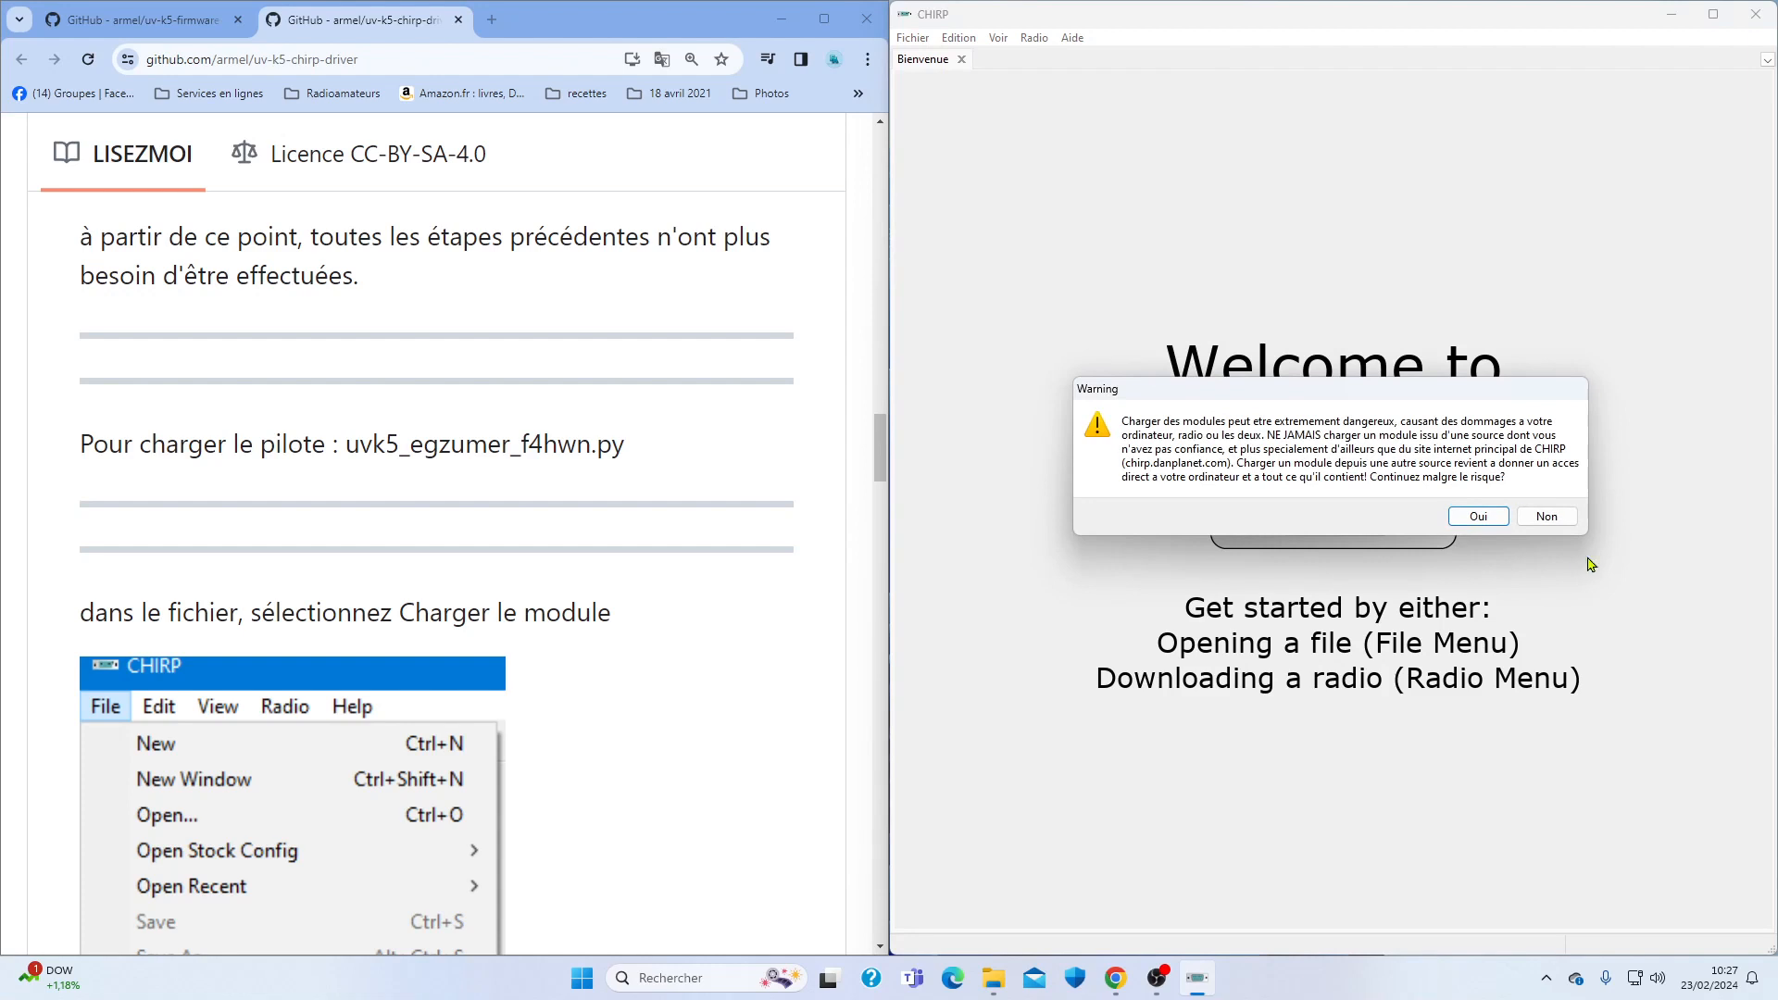
left_click(1450, 515)
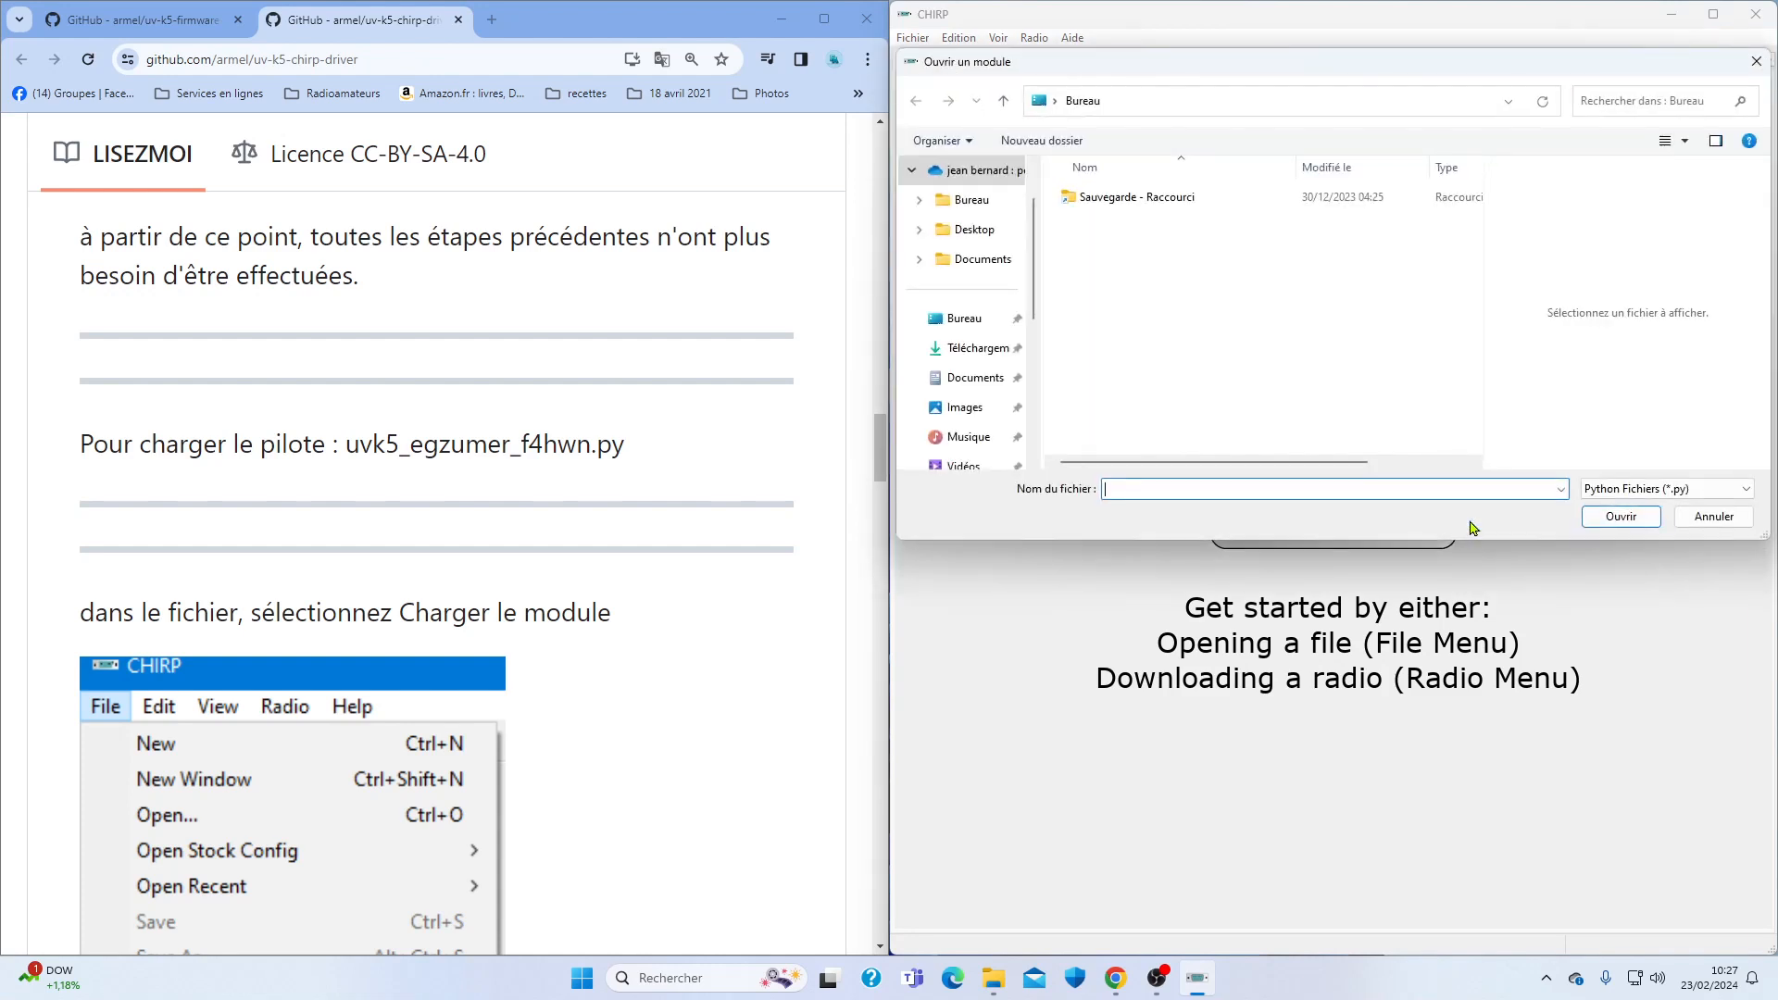
left_click(978, 348)
double_click(1139, 252)
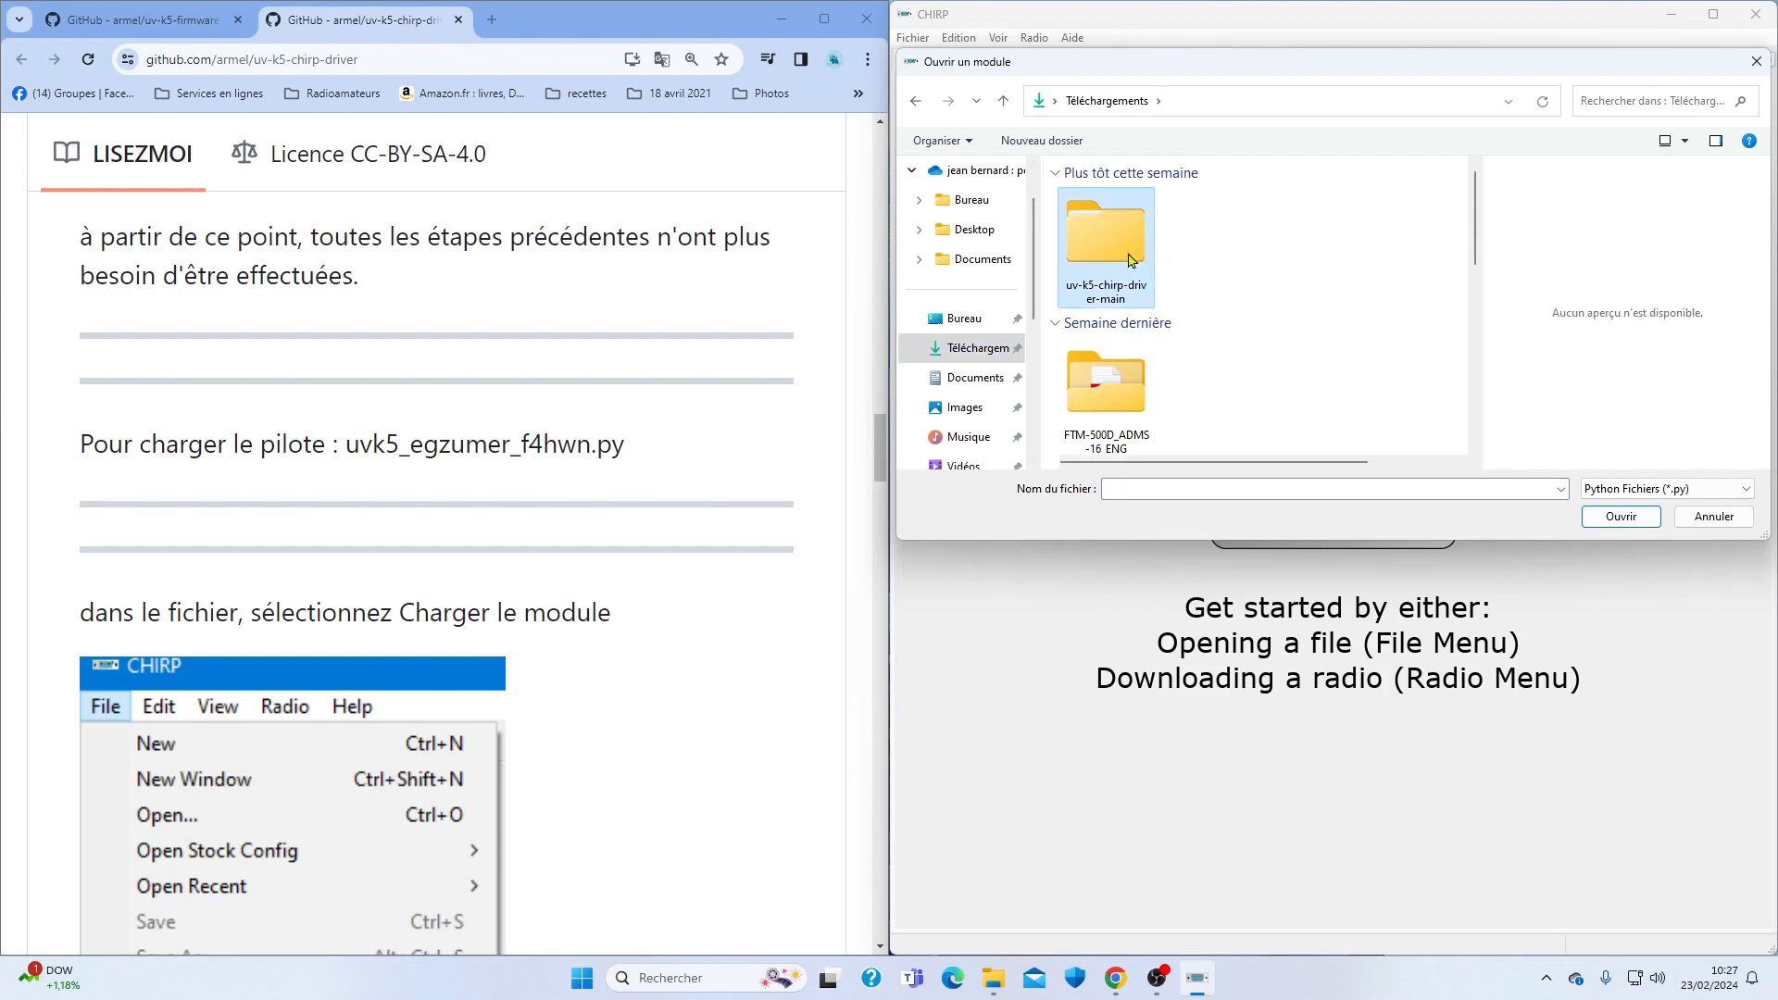
double_click(1146, 228)
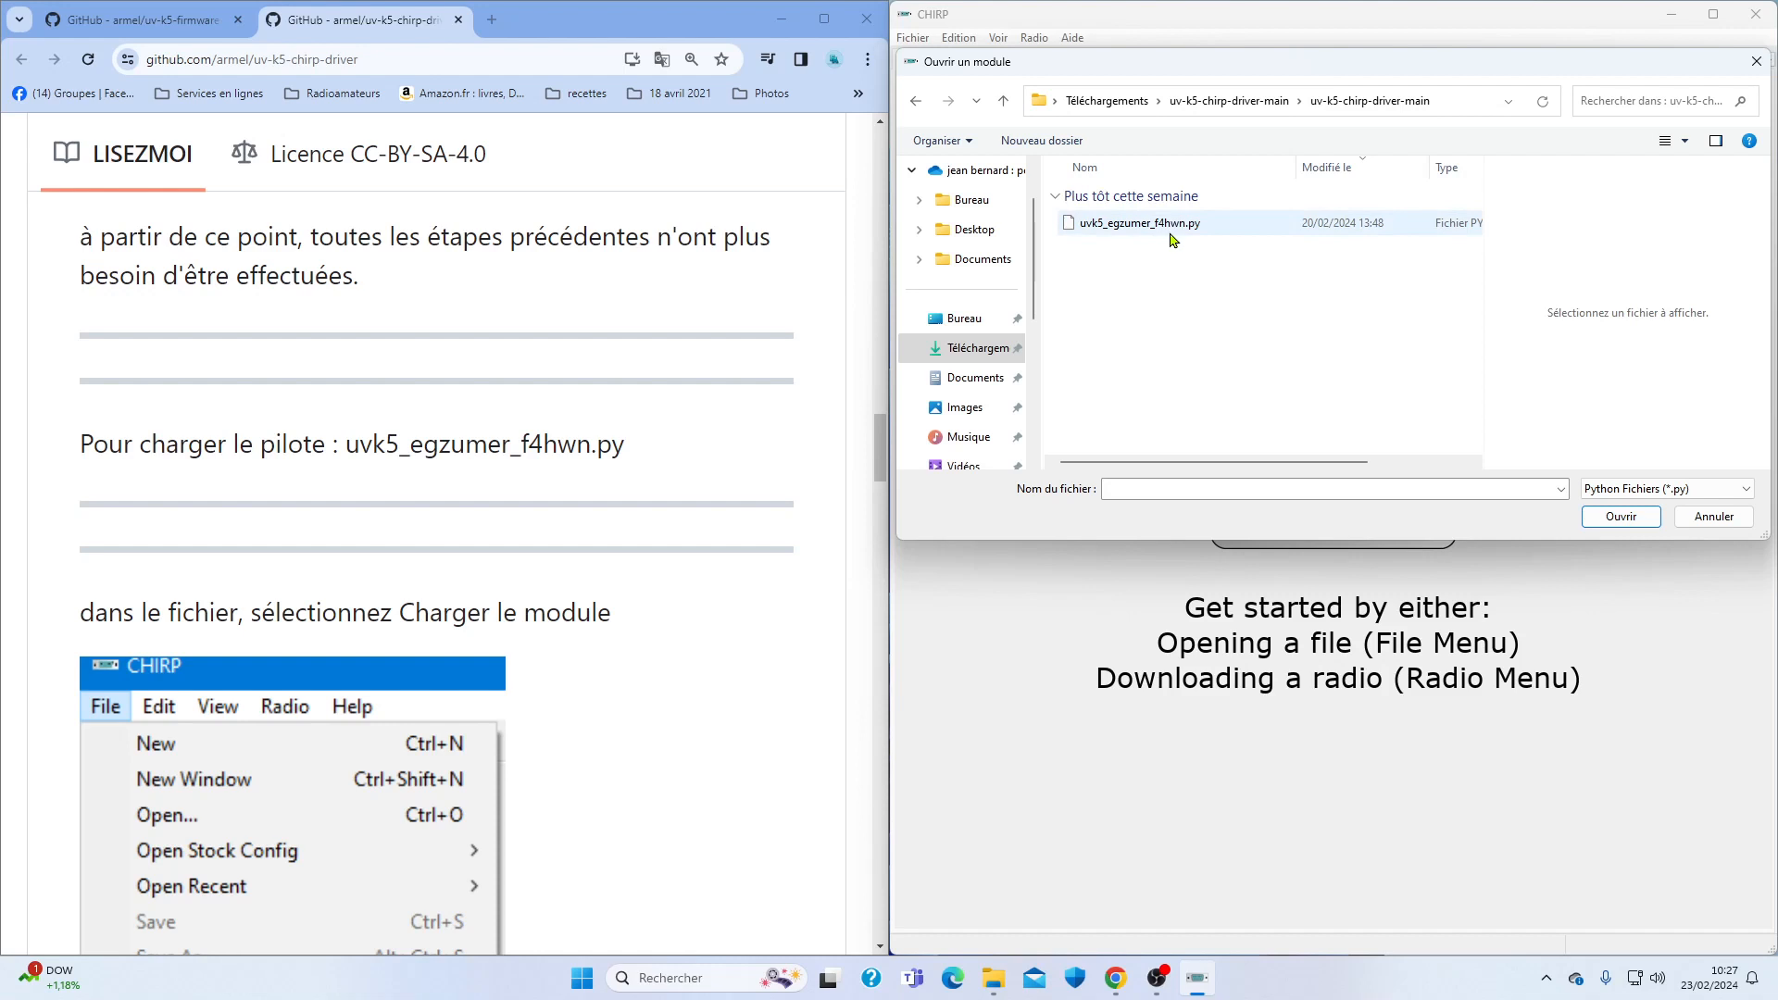
double_click(1147, 227)
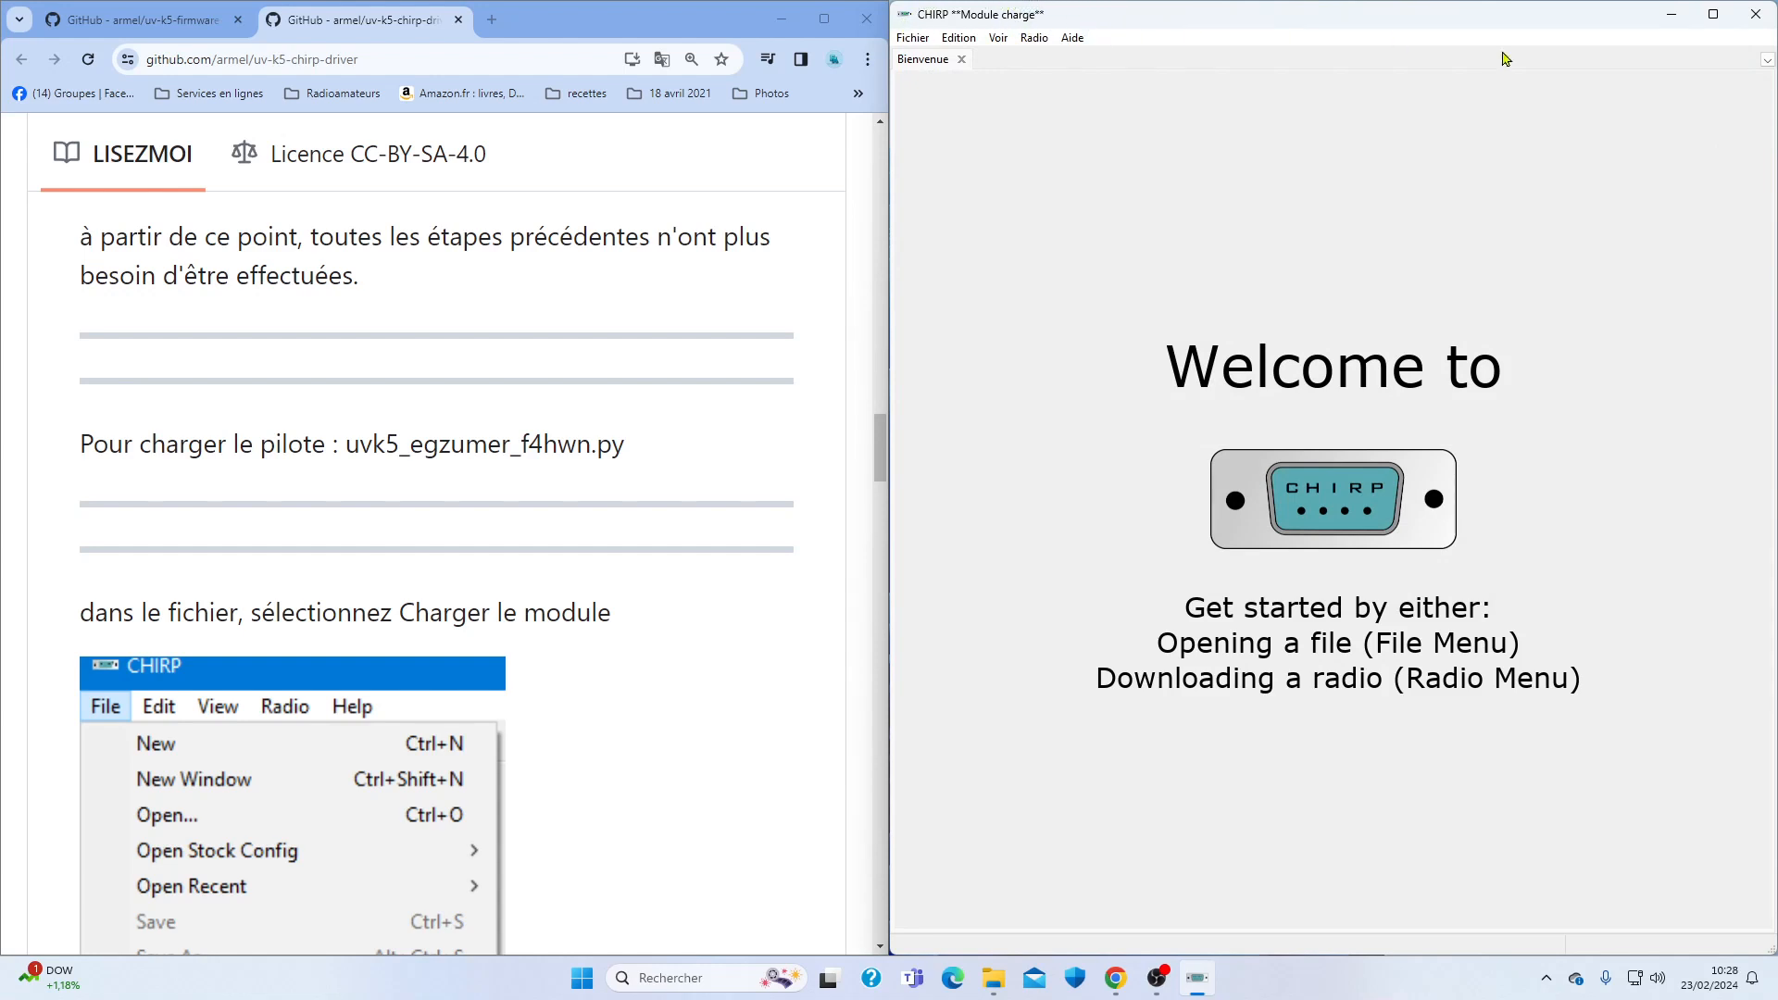
Download the radio's contents using the model UV-K5 (egzumer + f4hwn), accepting the experimental driver risk and suppressing future prompts for it.
scroll(596, 869, "down", 3)
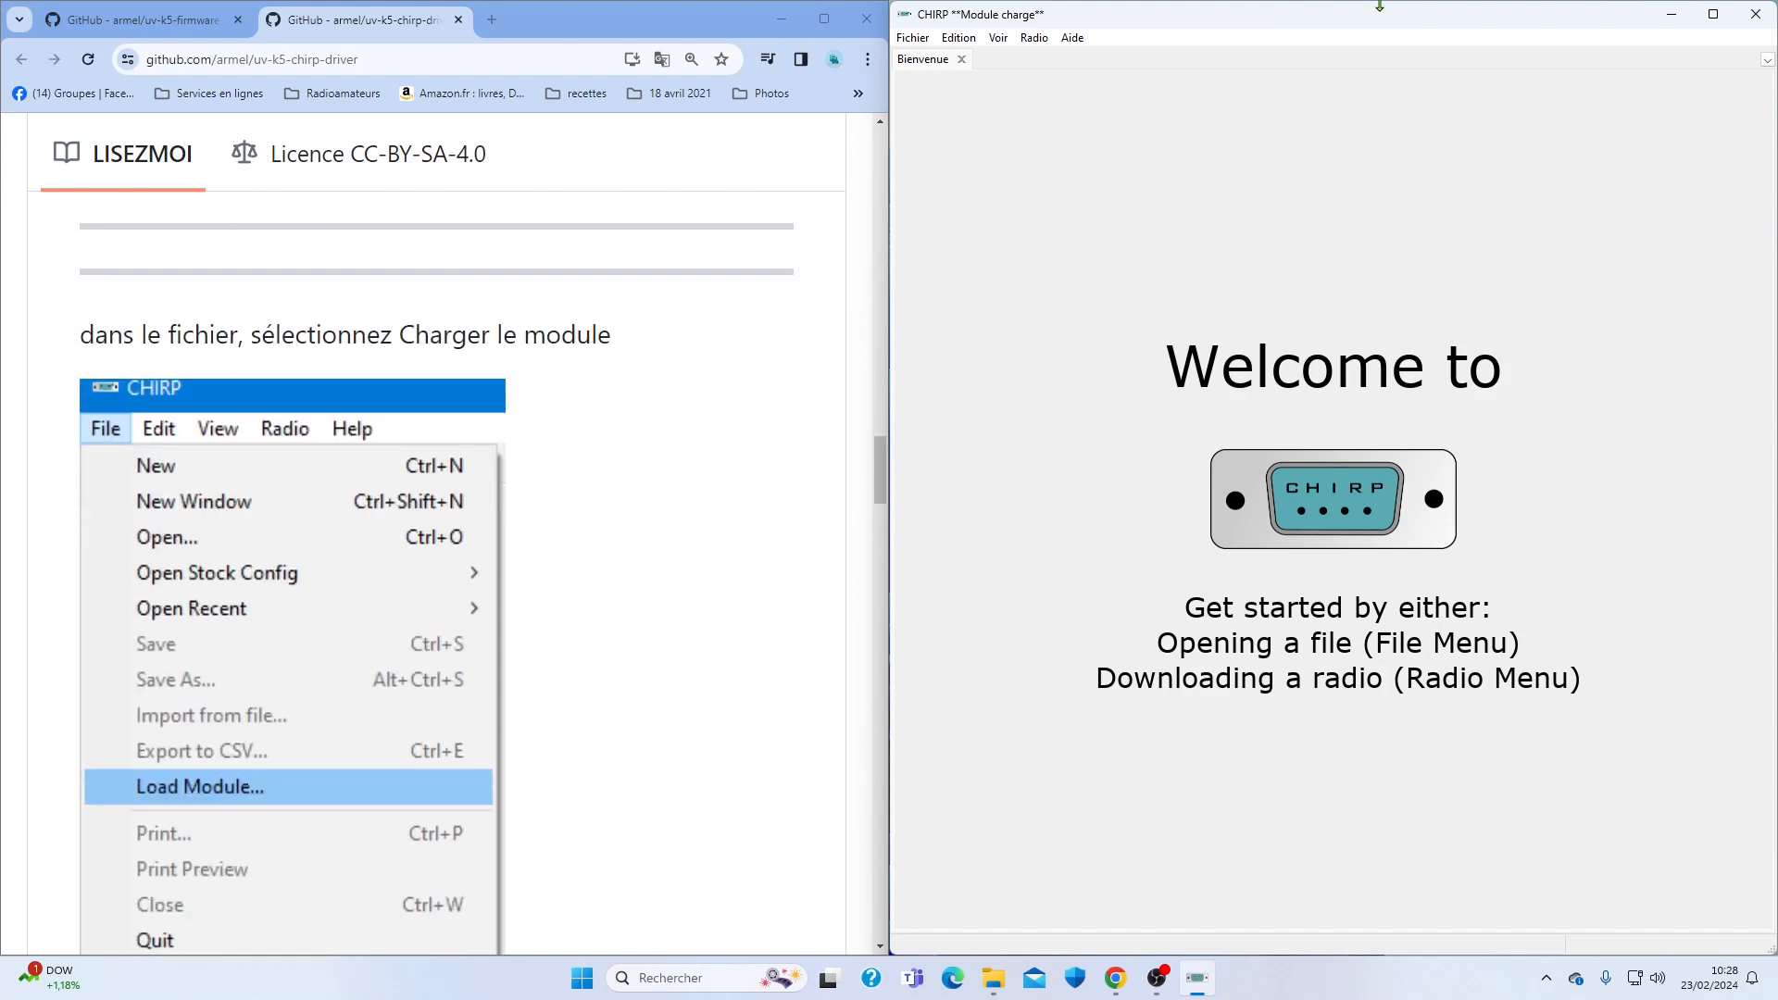
left_click(1038, 40)
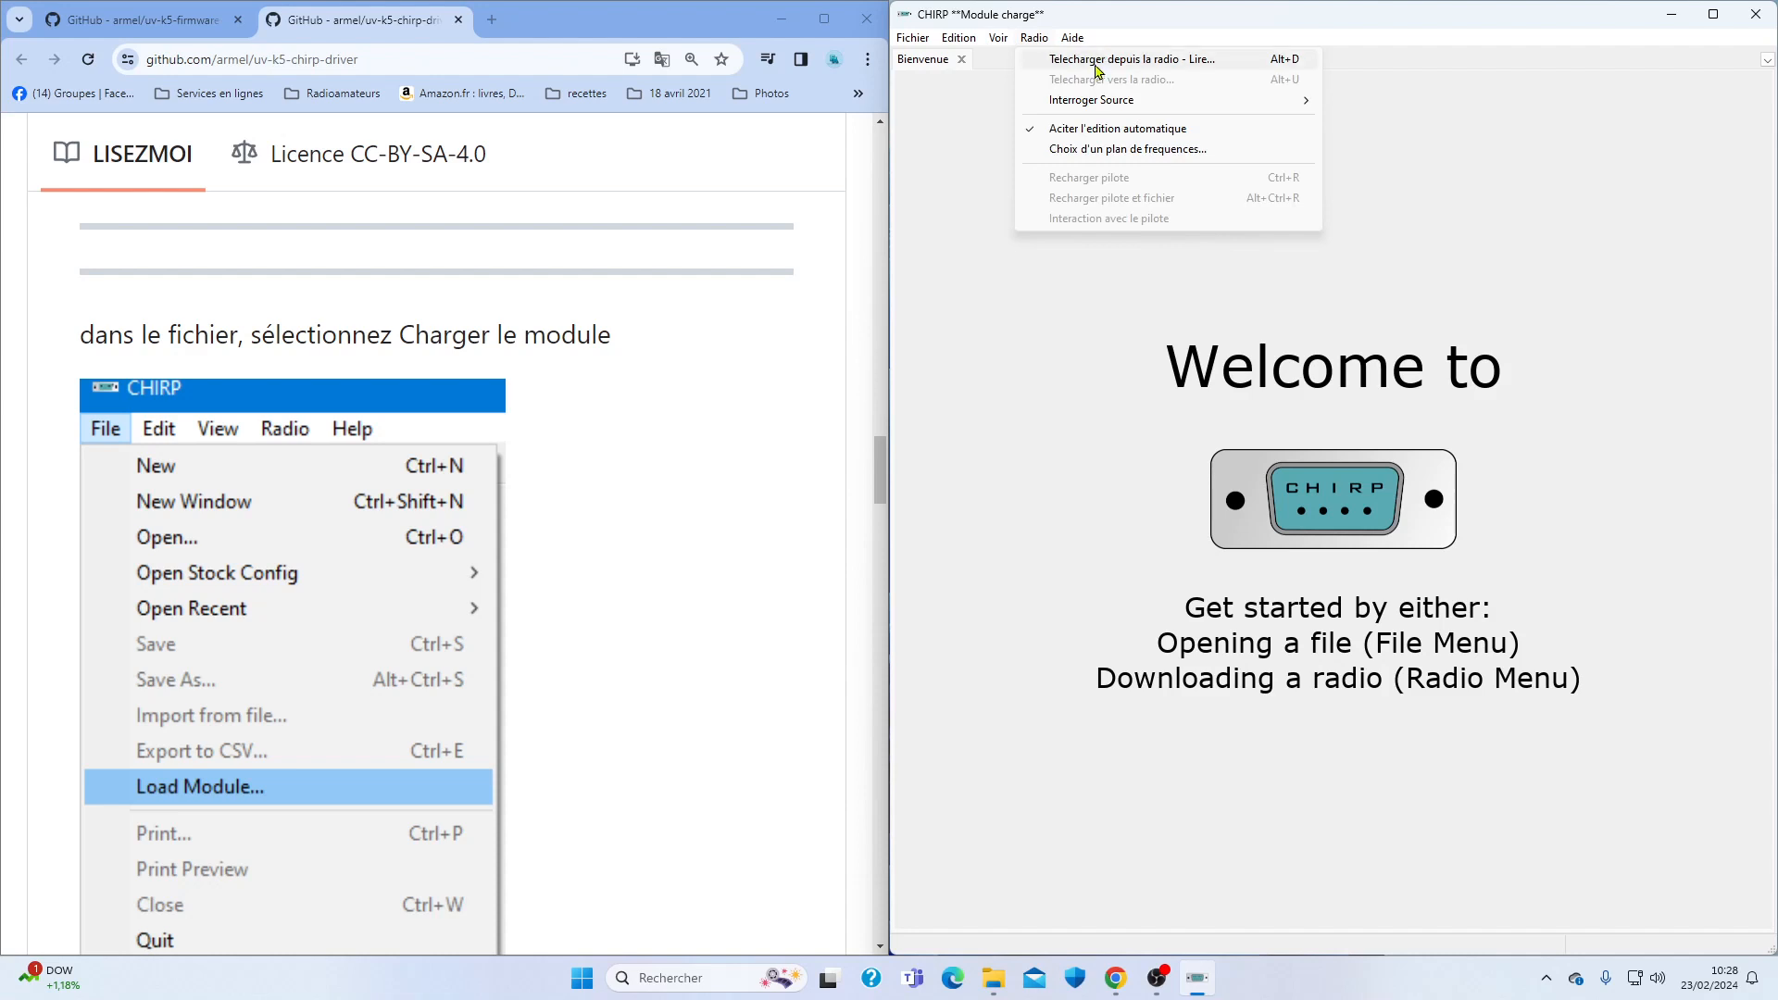
left_click(1108, 63)
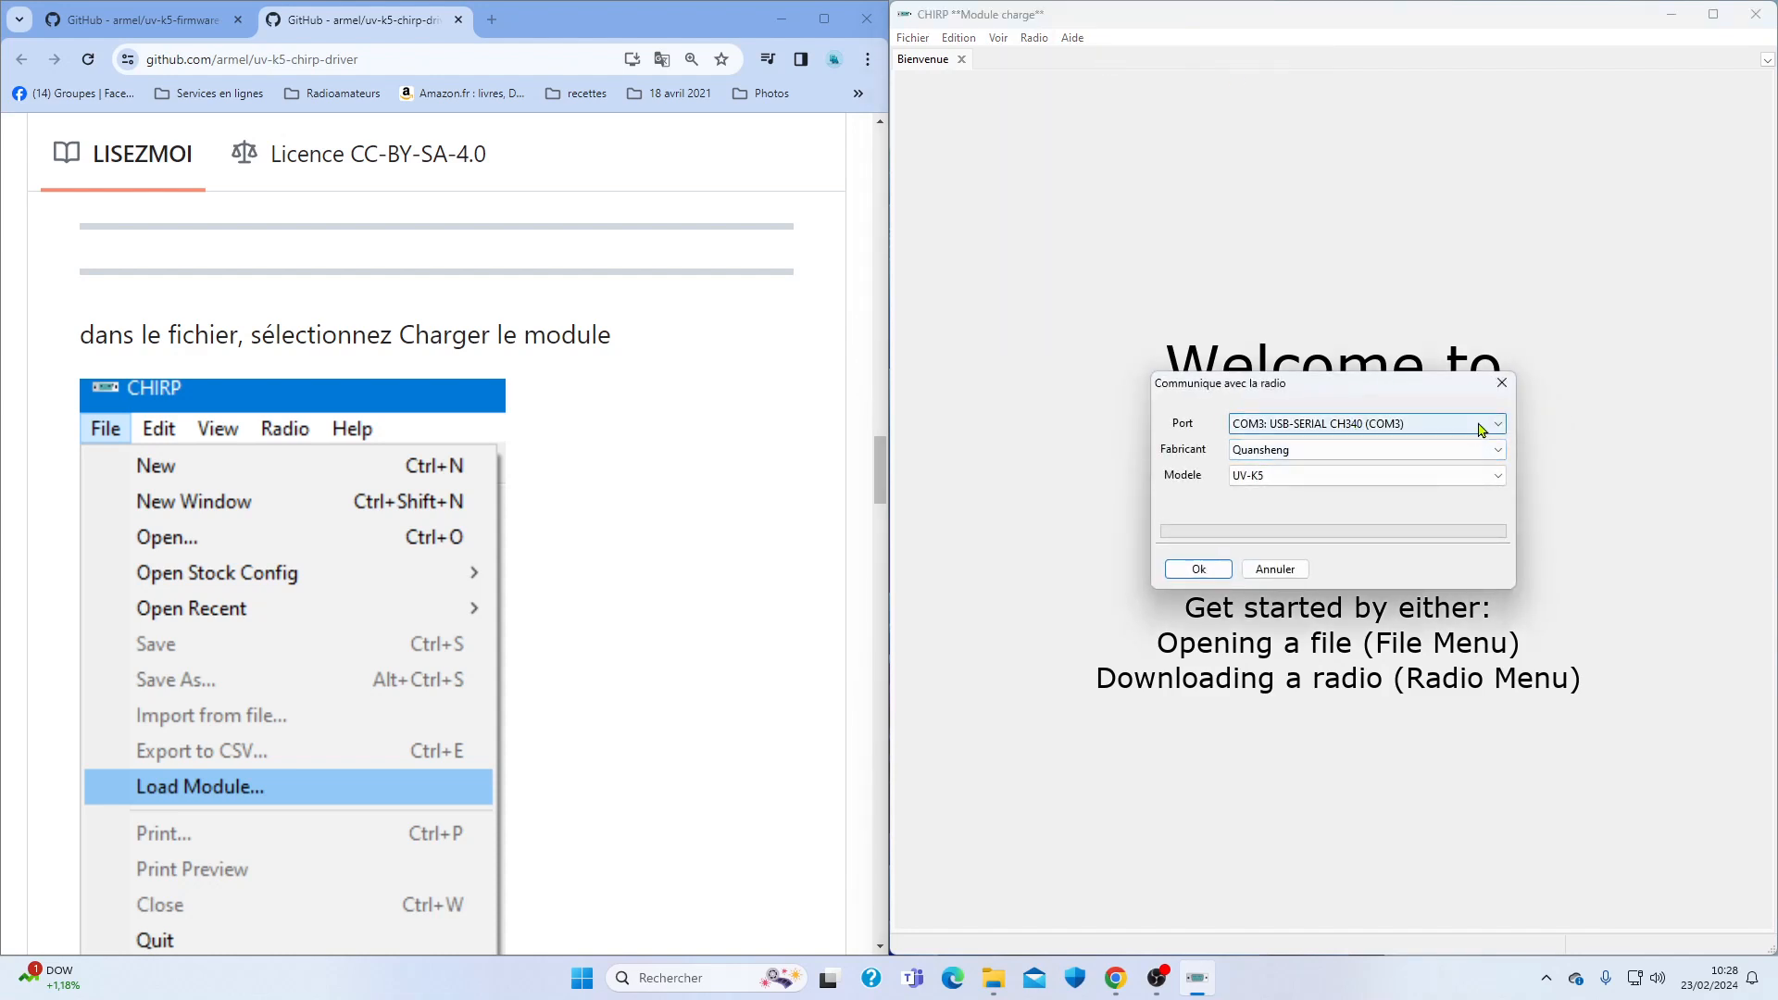
left_click(1501, 478)
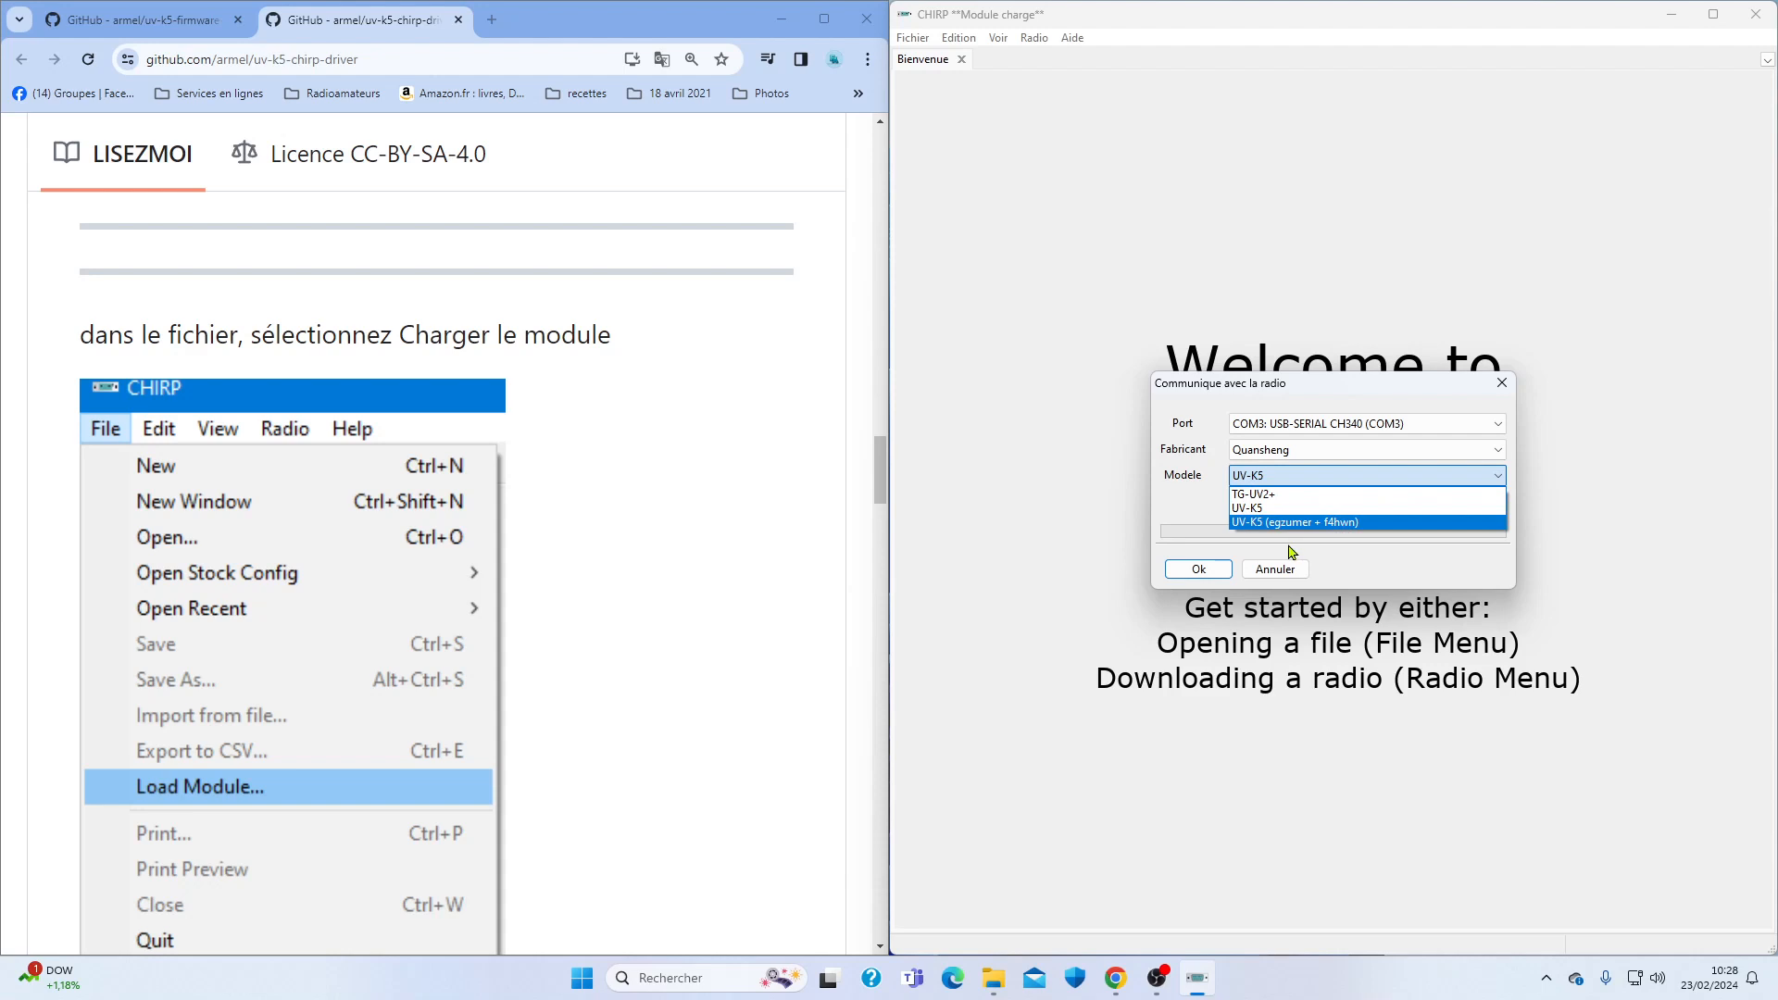
left_click(1314, 524)
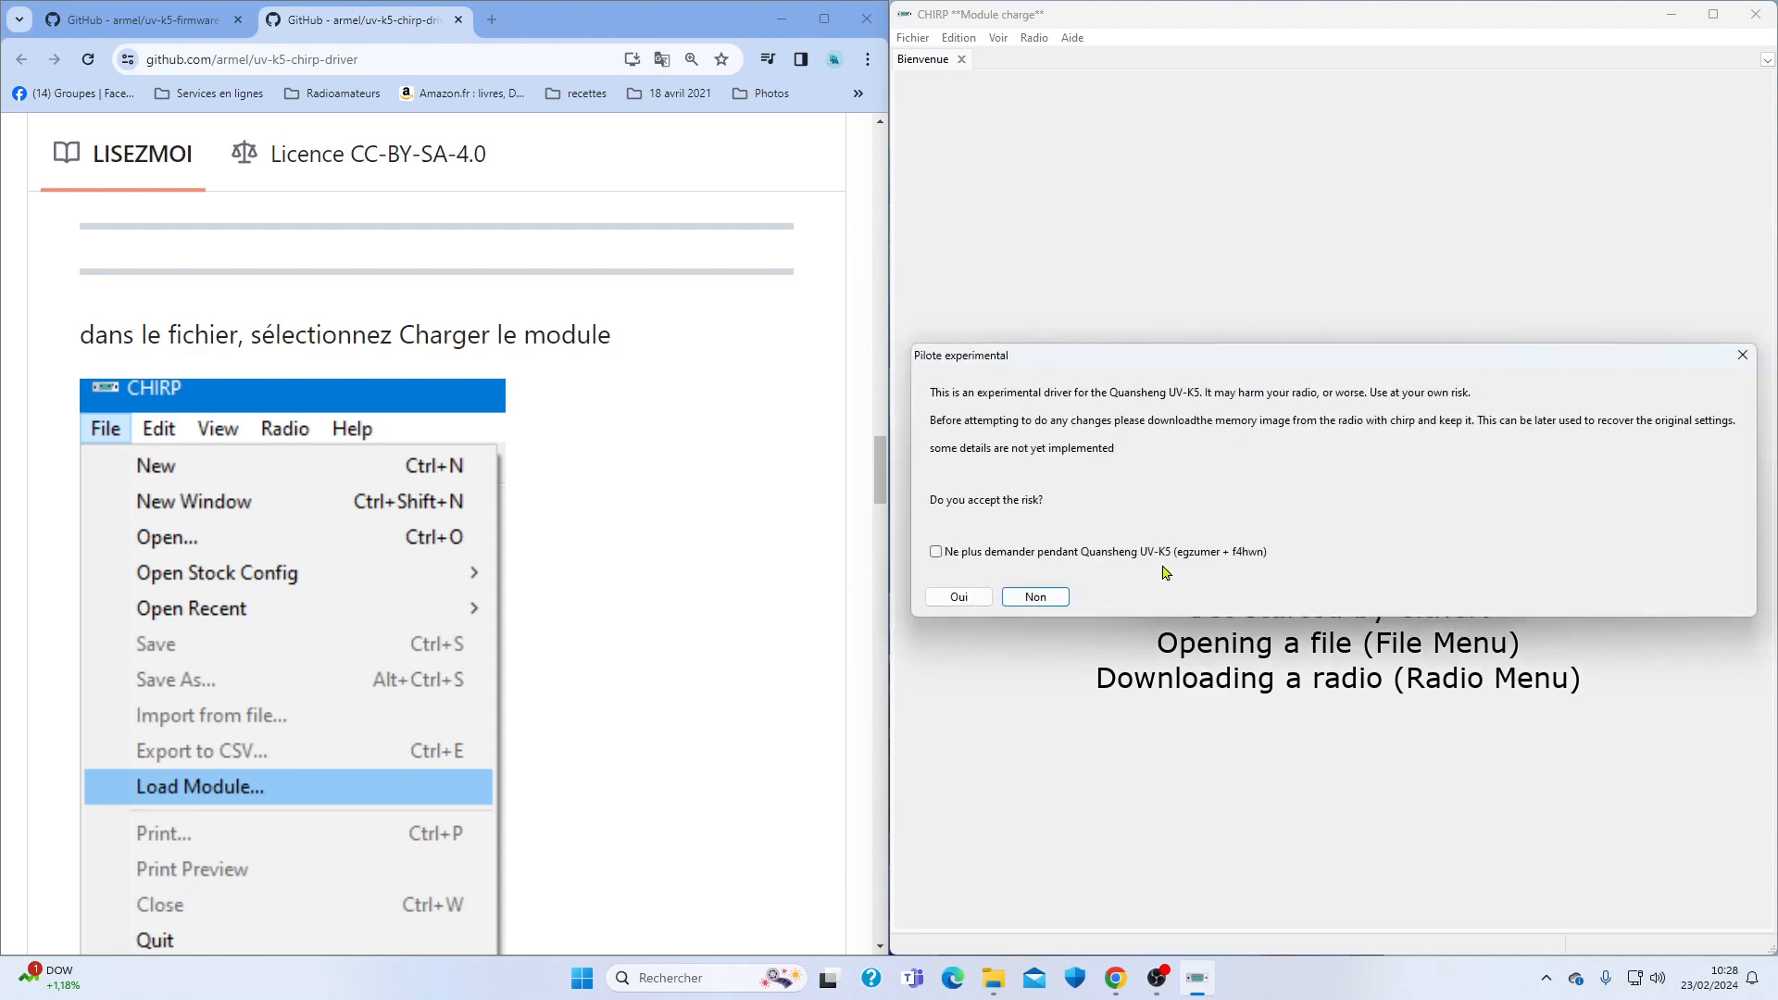
left_click(936, 553)
left_click(963, 597)
left_click(1199, 569)
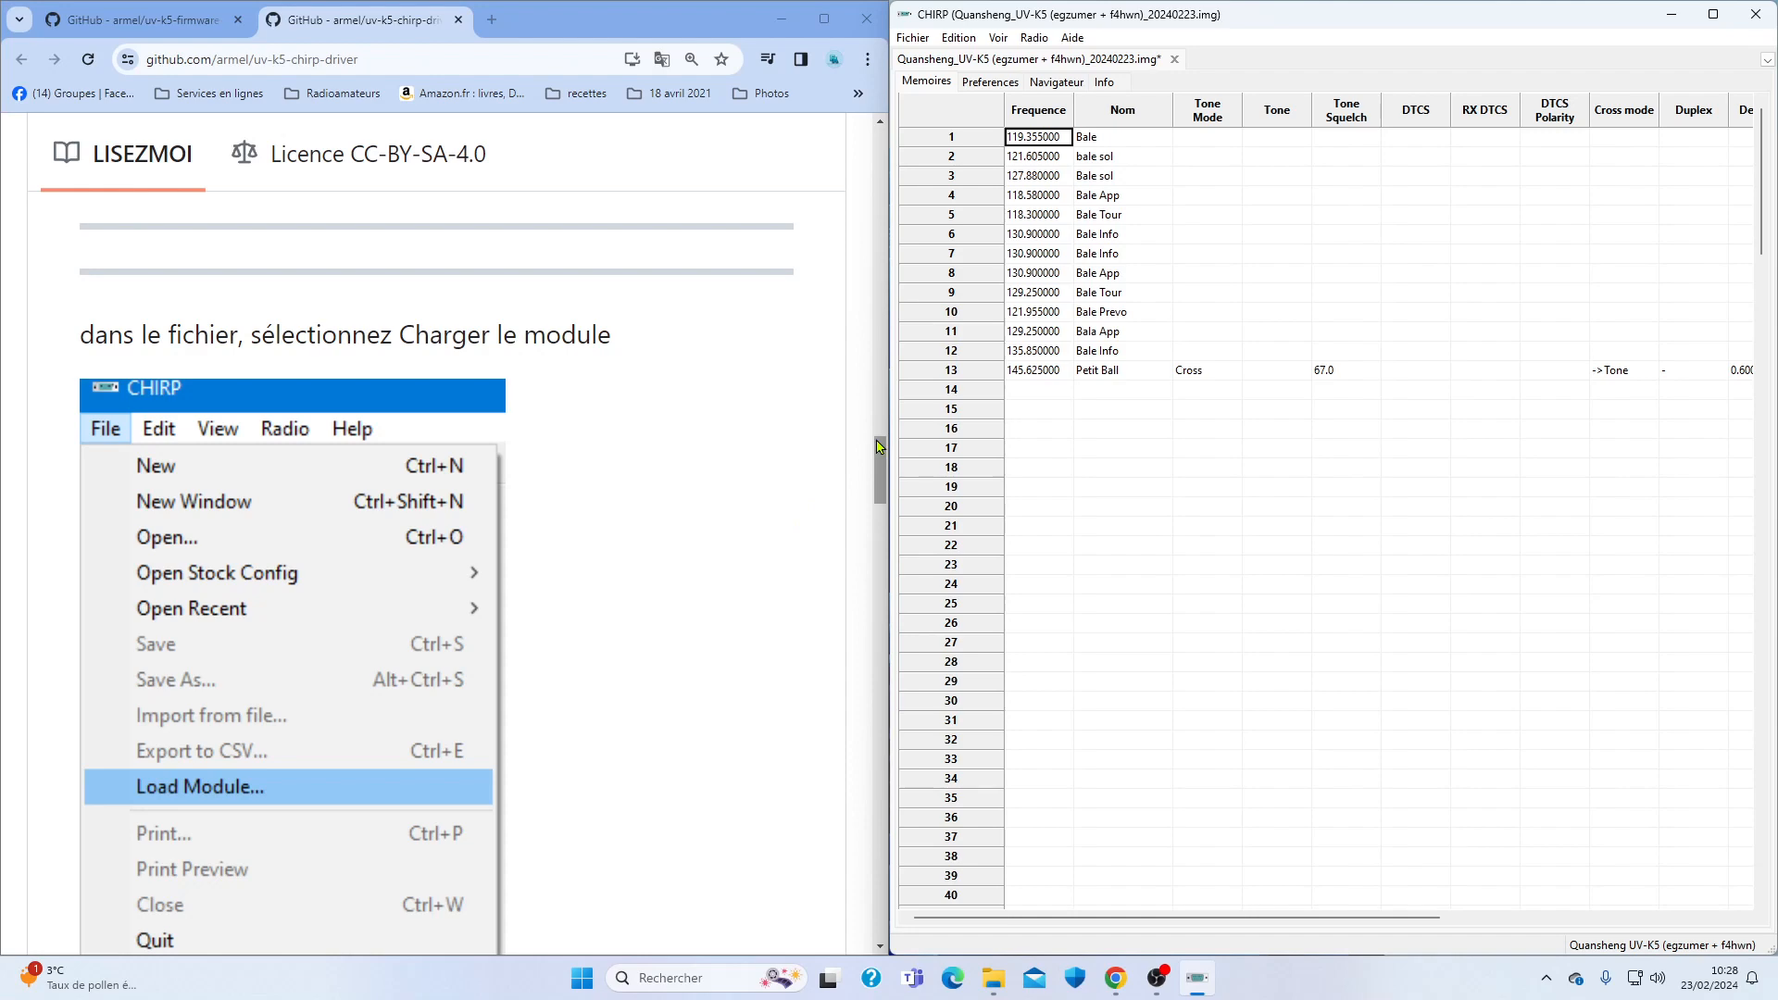
Go back through the driver README to the instruction on showing extra fields.
scroll(879, 465, "up", 8)
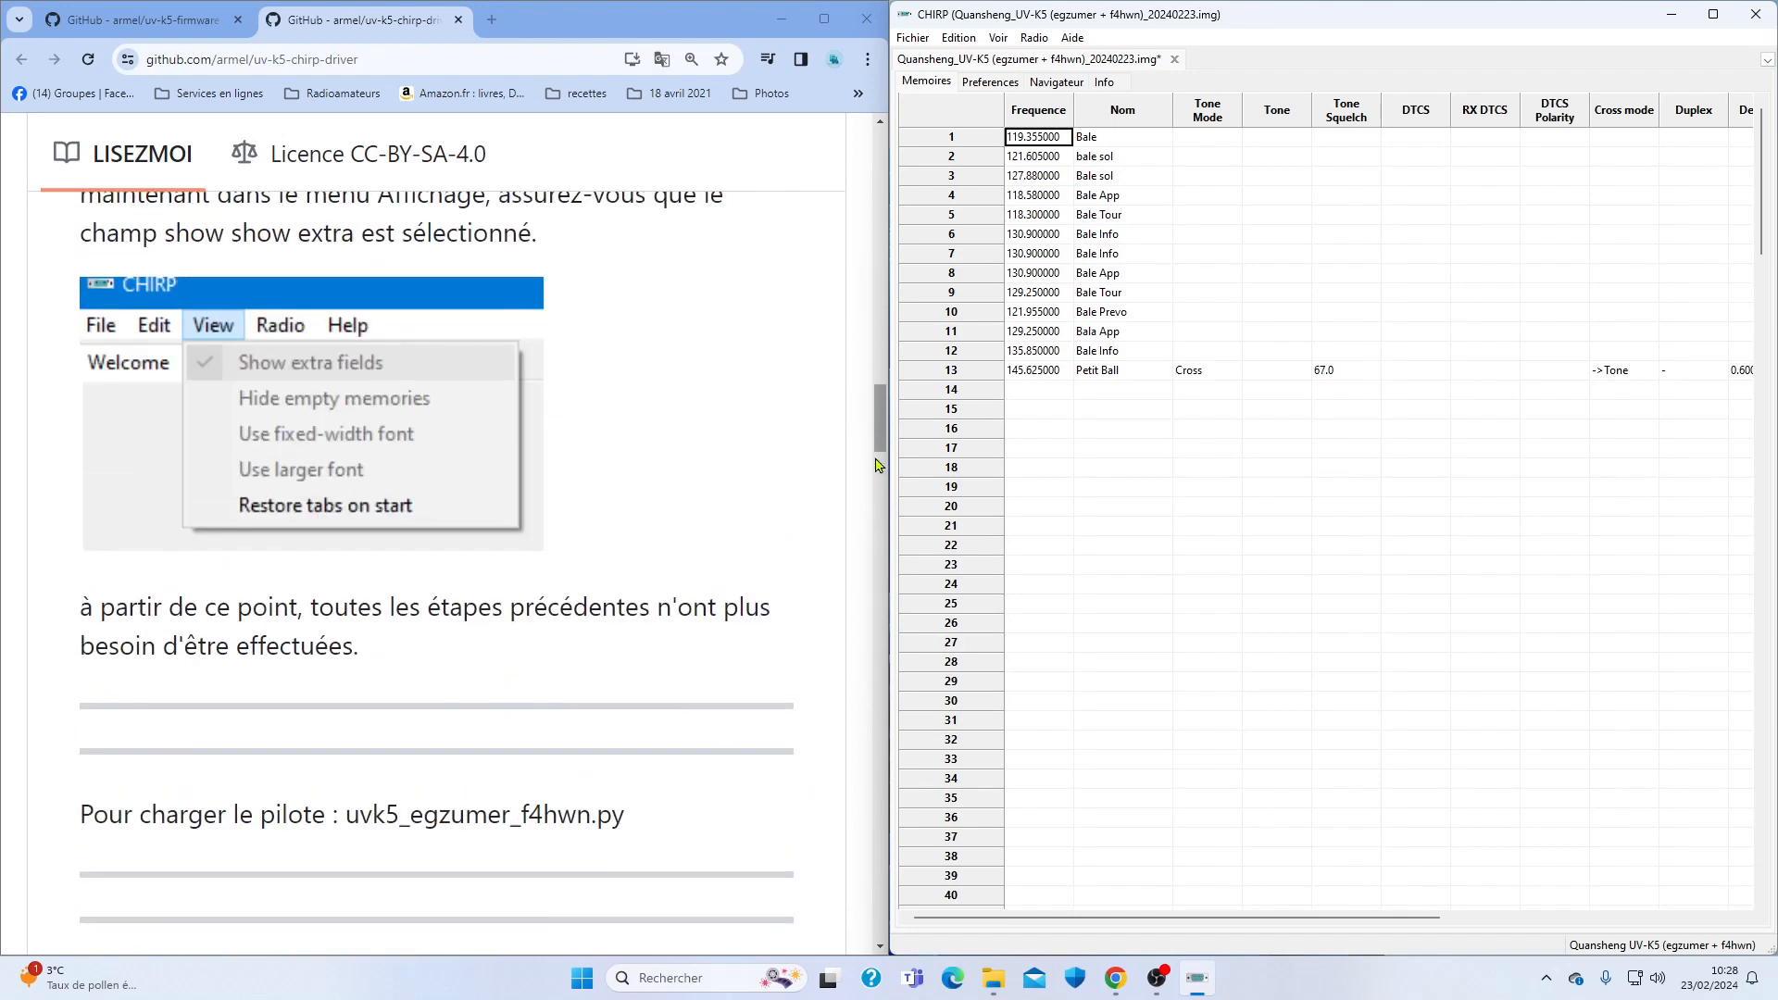
scroll(879, 465, "up", 9)
scroll(879, 465, "down", 3)
scroll(879, 465, "down", 5)
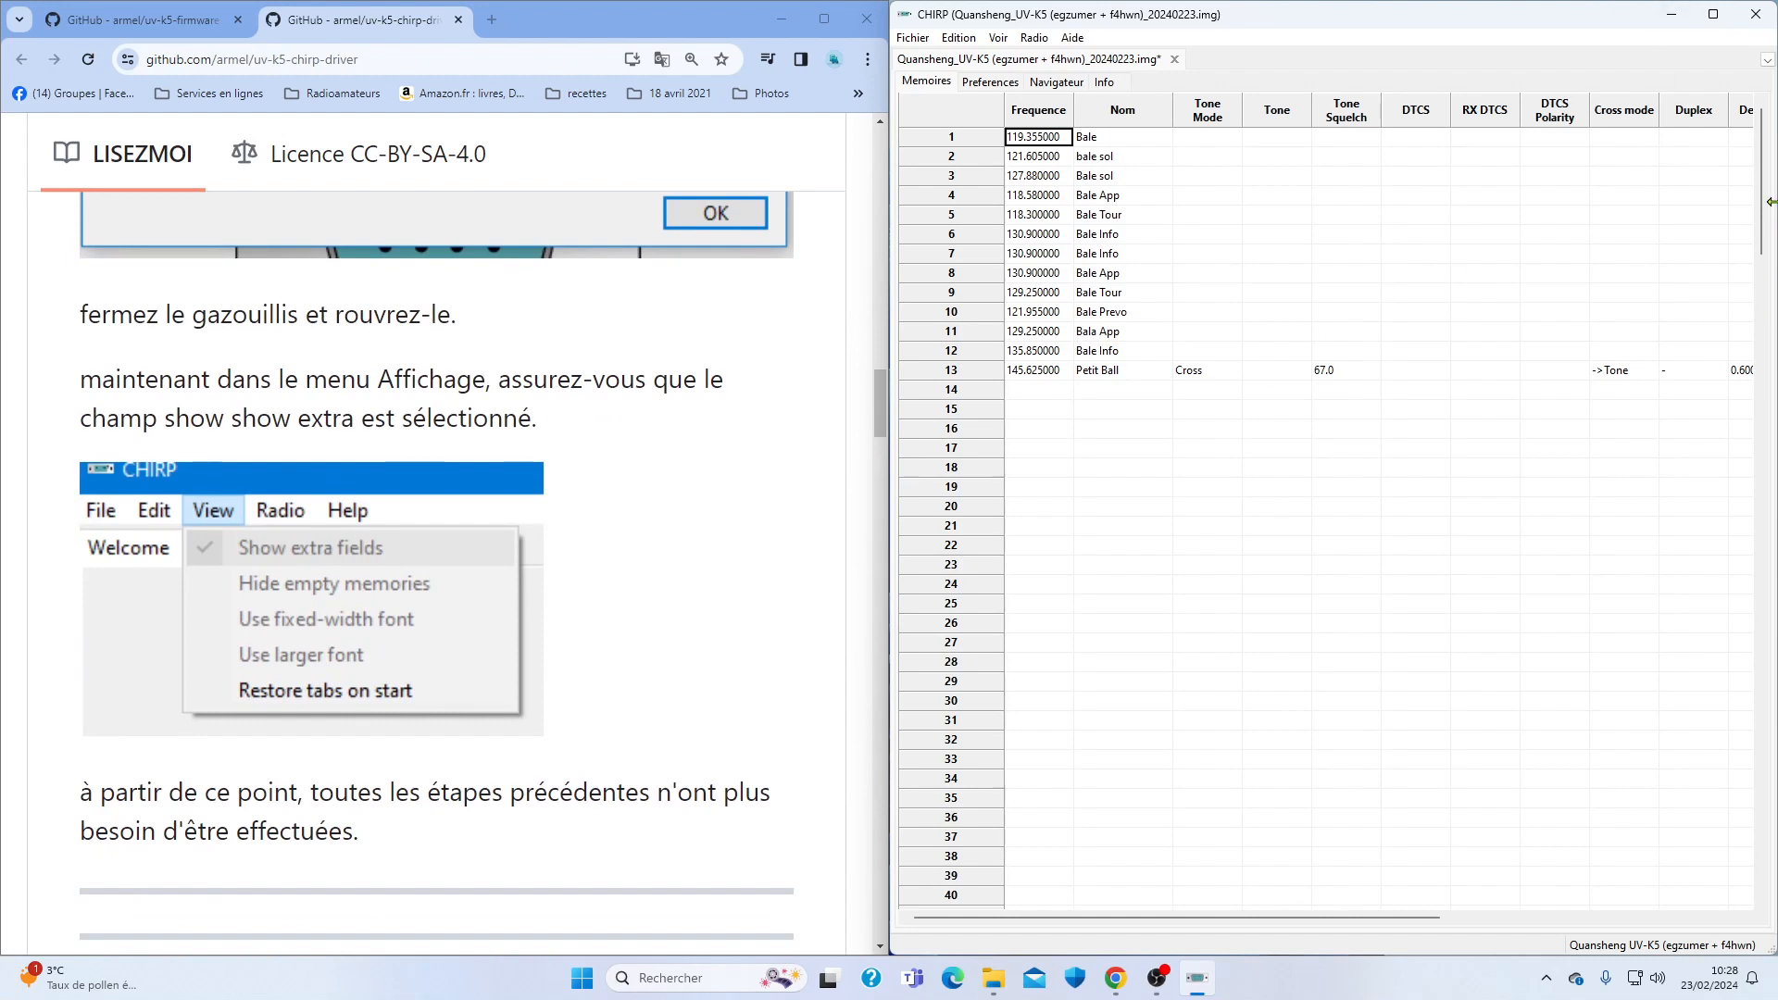
Examine the memories, basic settings and raw memory browser of the image downloaded from the radio.
left_click(924, 83)
left_click(990, 83)
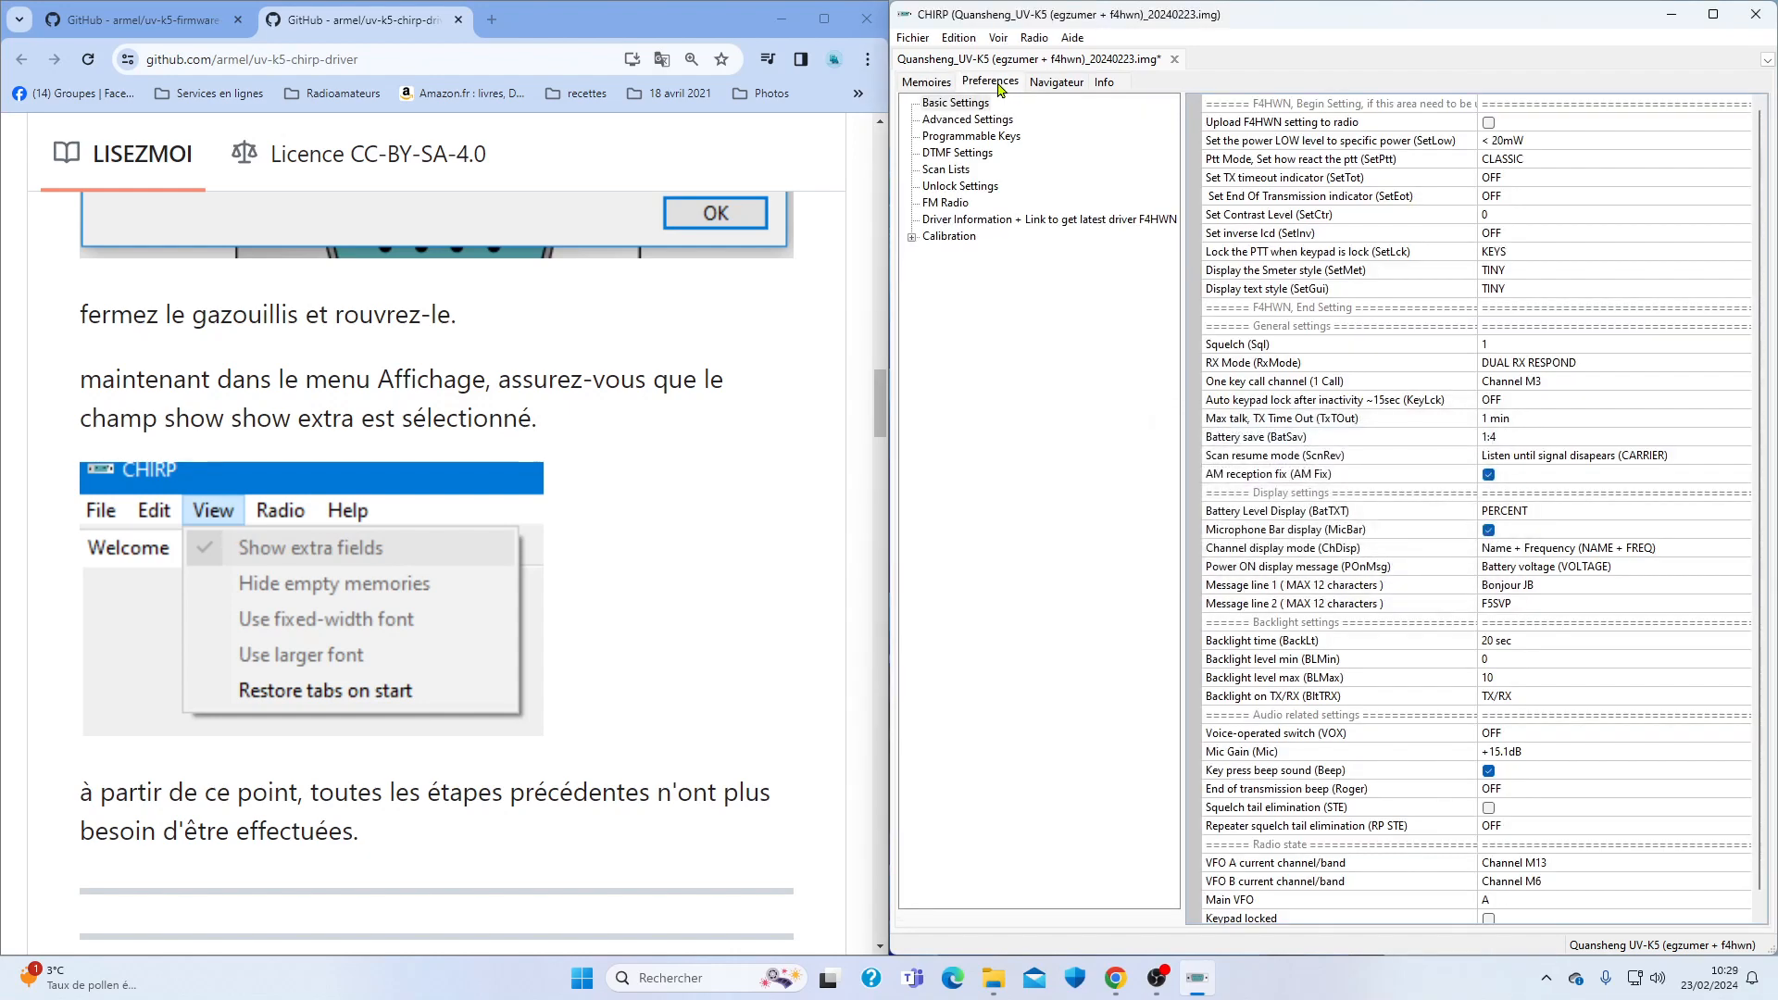
left_click(1056, 81)
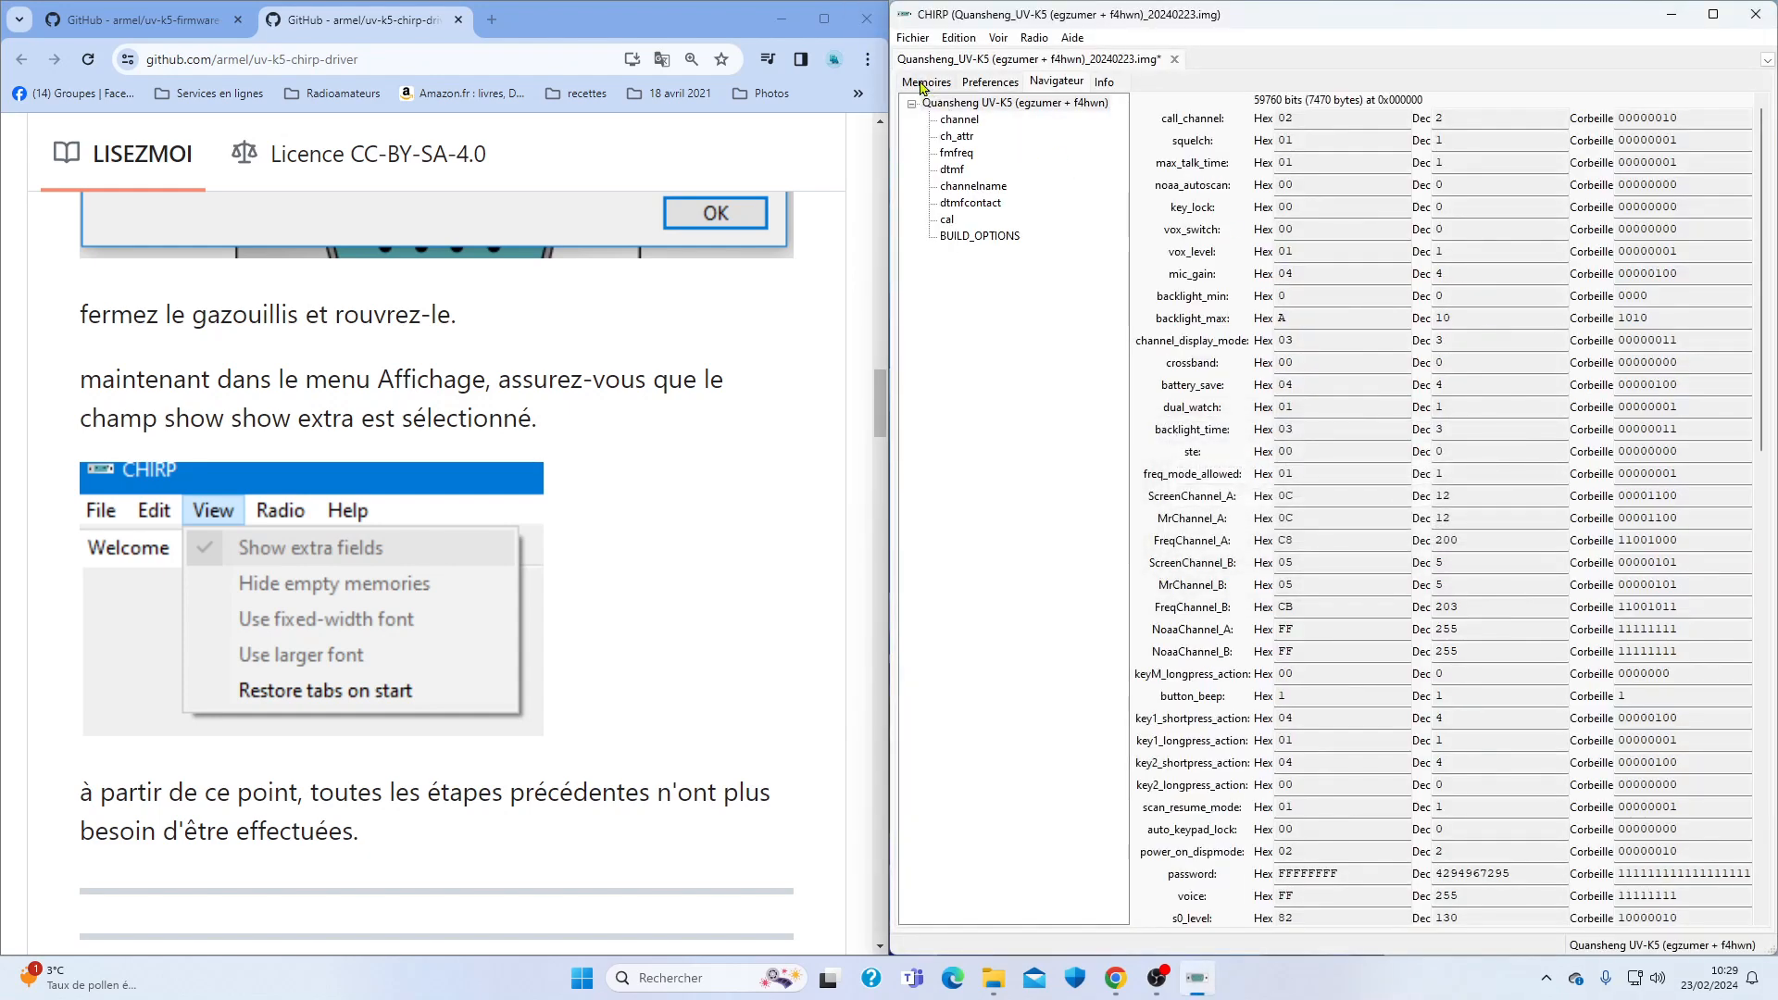
left_click(925, 83)
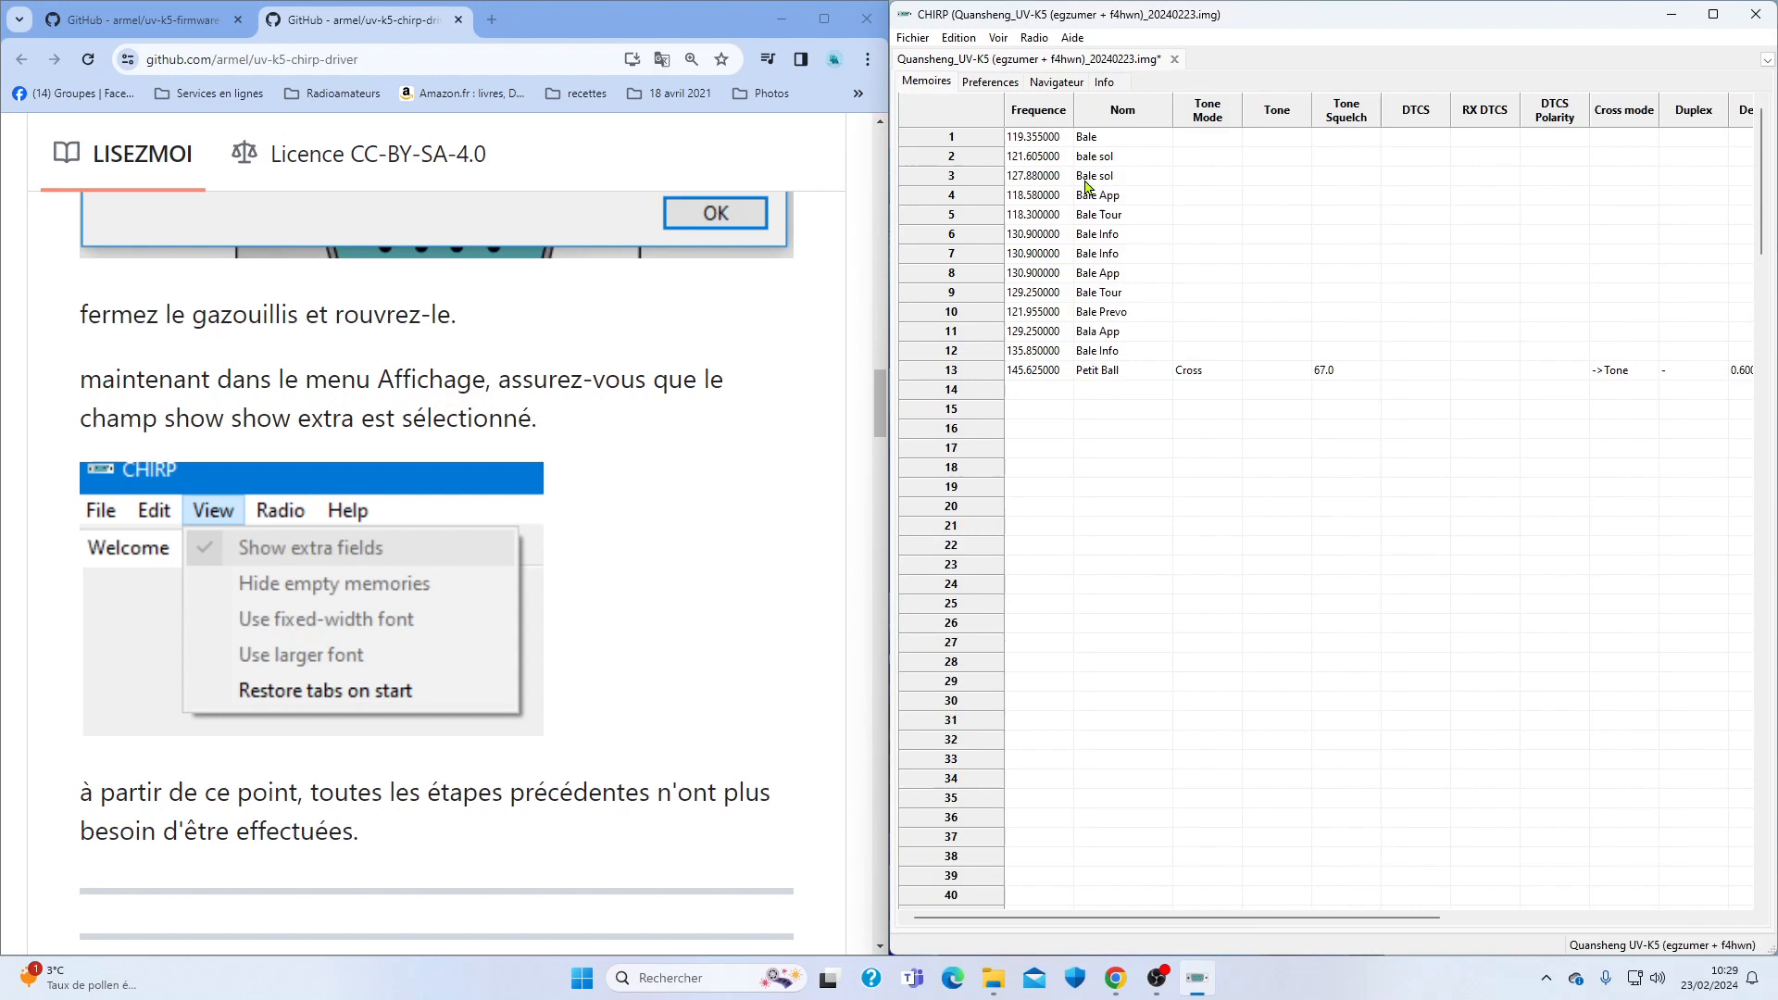
left_click(991, 83)
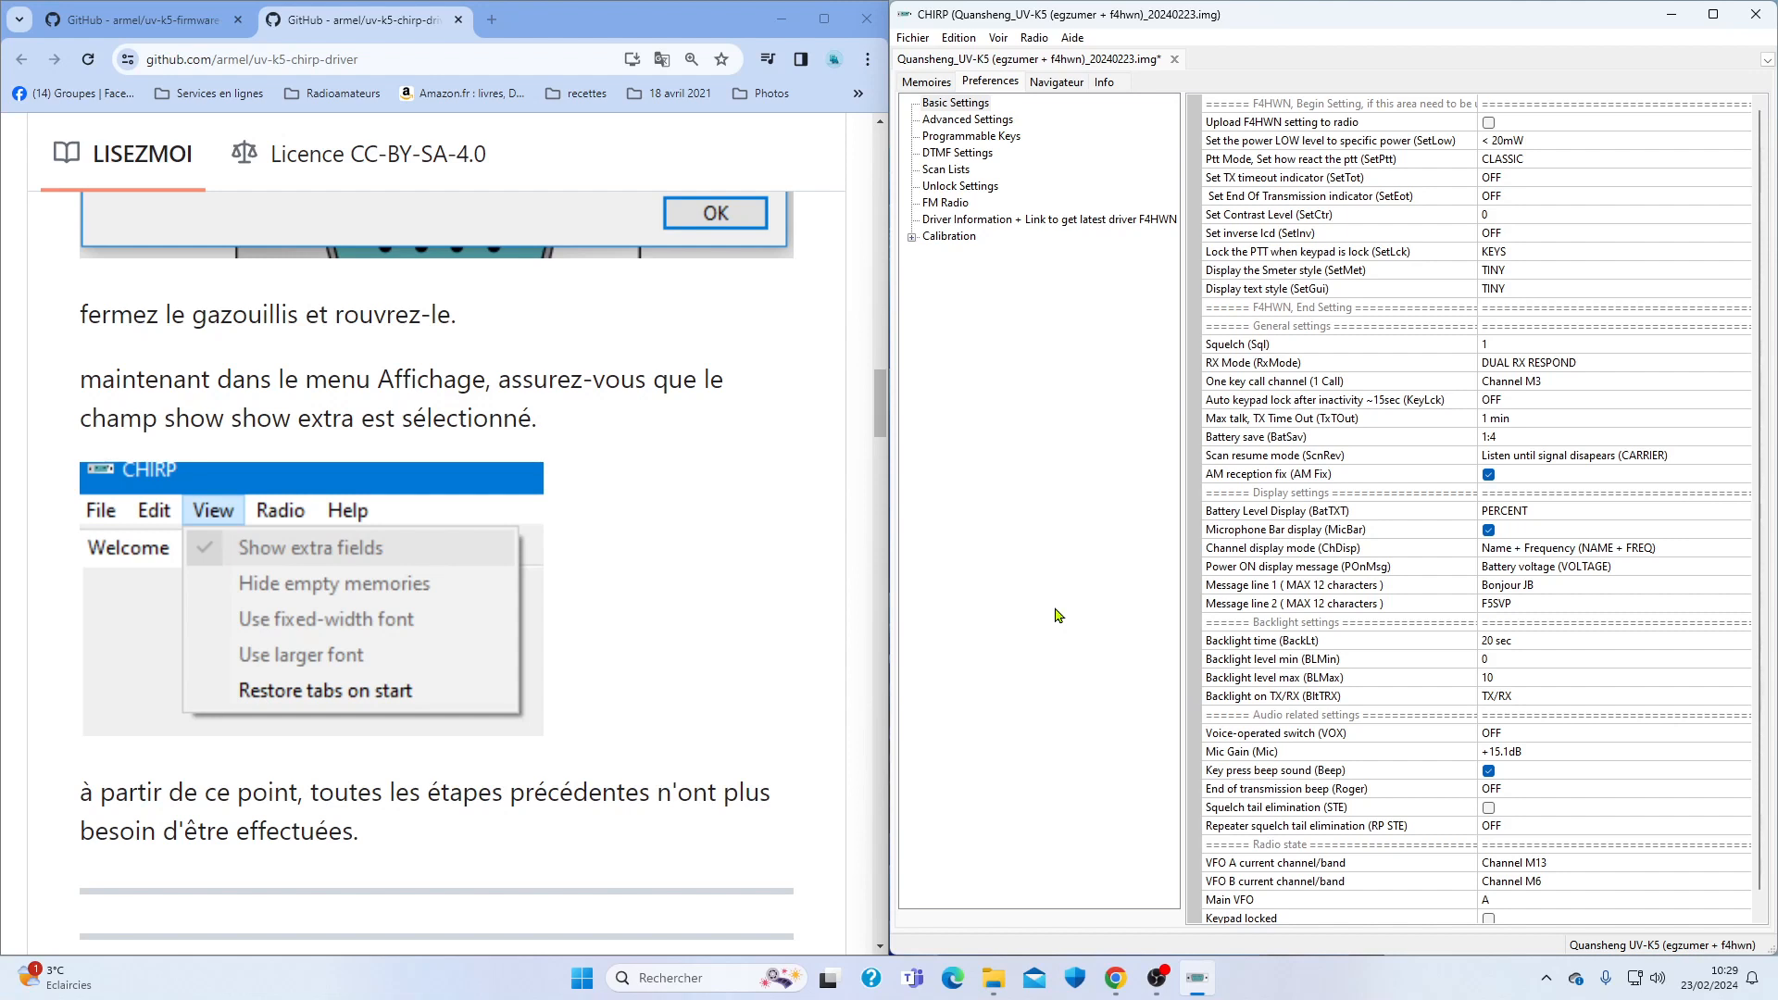
mouse_move(1157, 978)
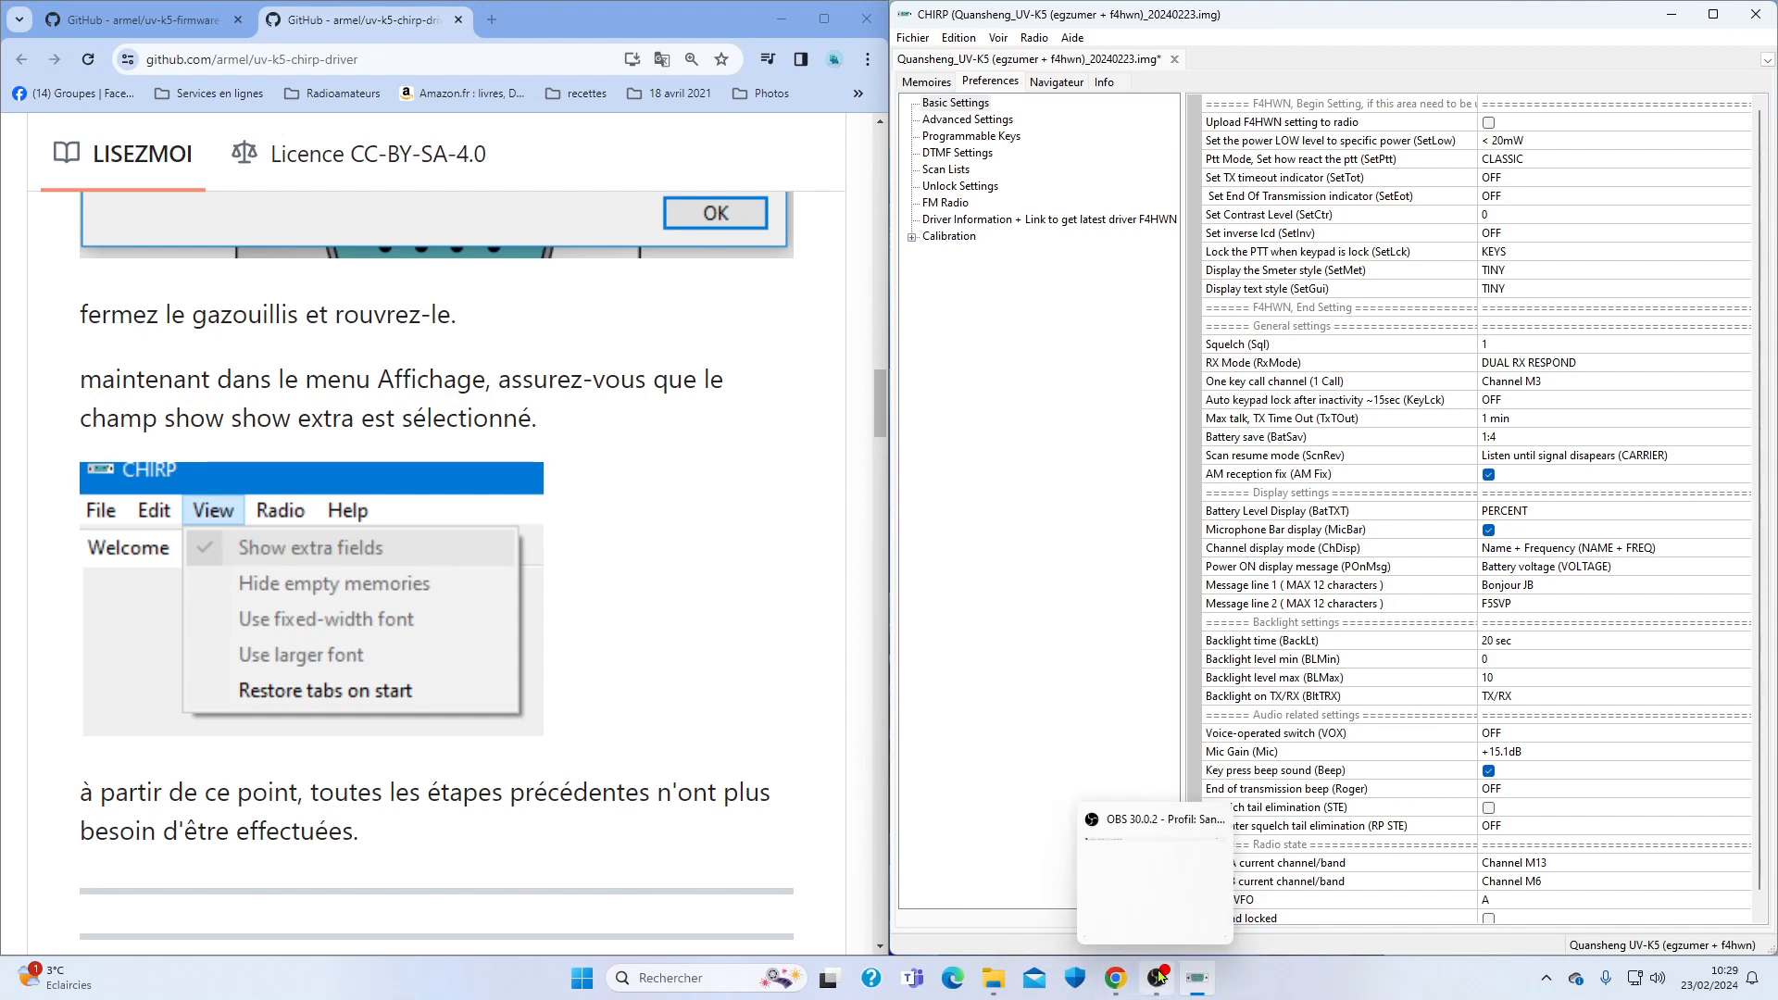
left_click(1157, 978)
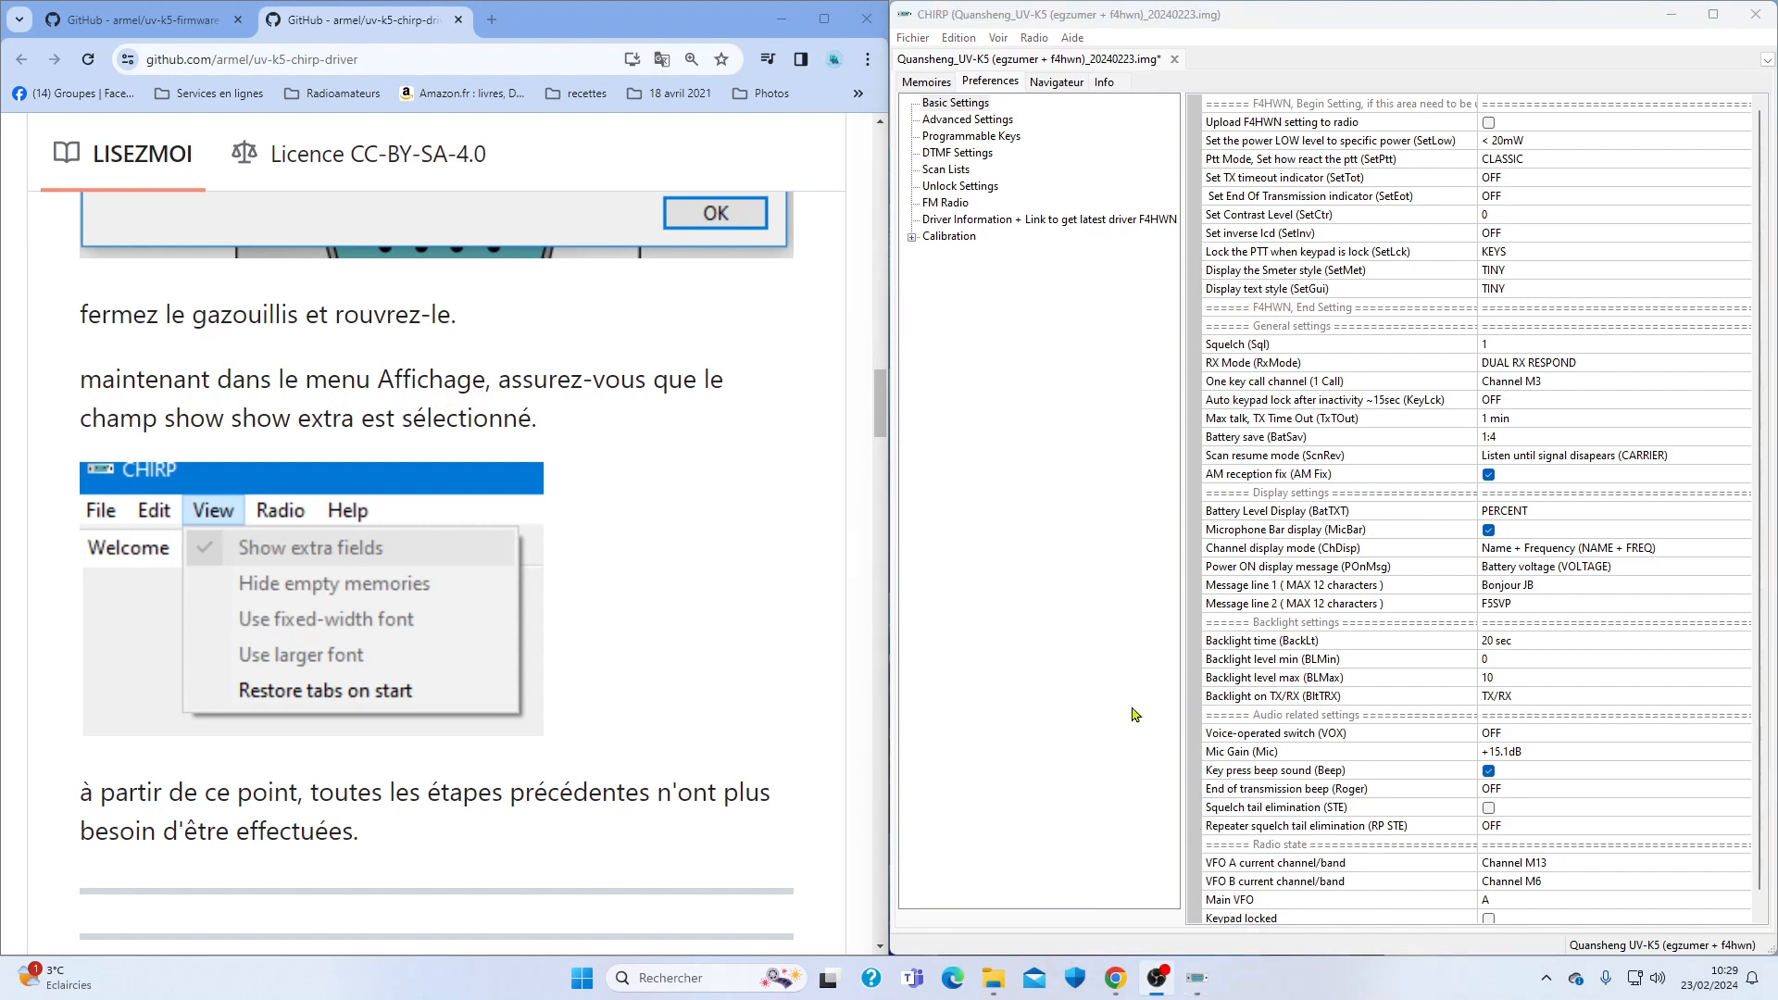